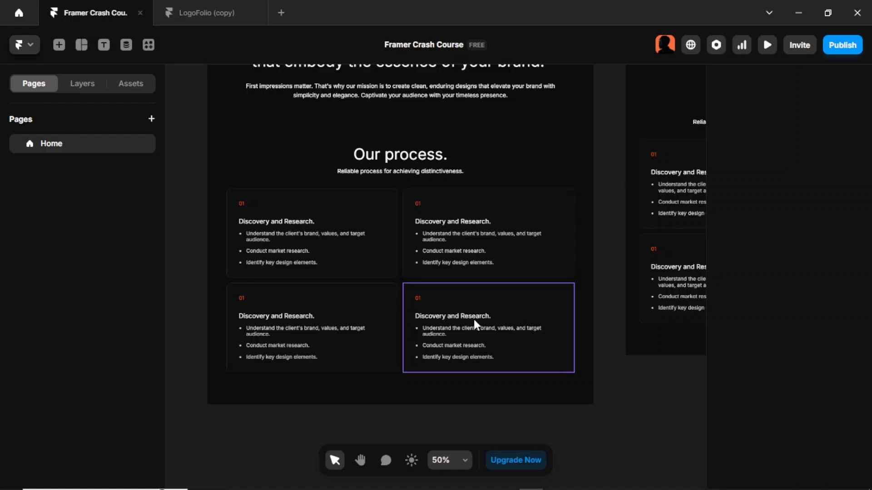
- Compare the process tile's component properties with those of the reference LogoFolio copy project
{"action": "left_click", "coordinate": [558, 260]}
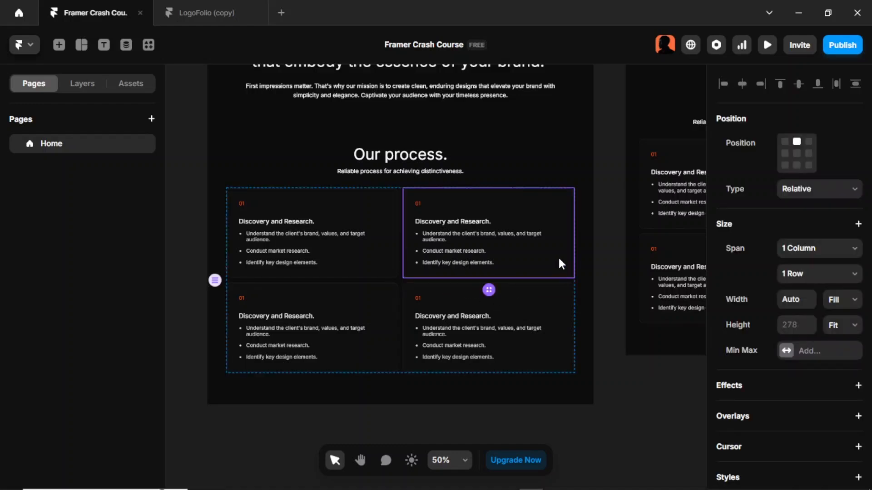
{"action": "left_click", "coordinate": [226, 14]}
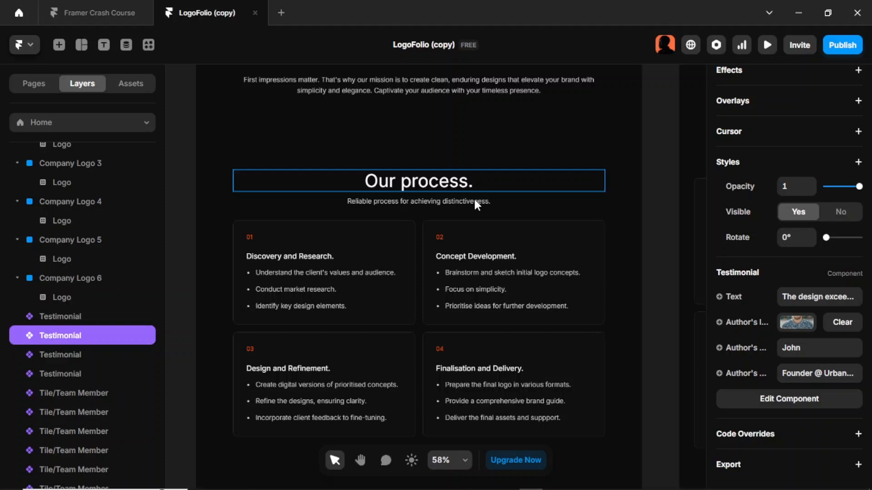
{"action": "left_click", "coordinate": [529, 290]}
{"action": "scroll", "coordinate": [775, 259], "scroll_direction": "down", "scroll_amount": 5}
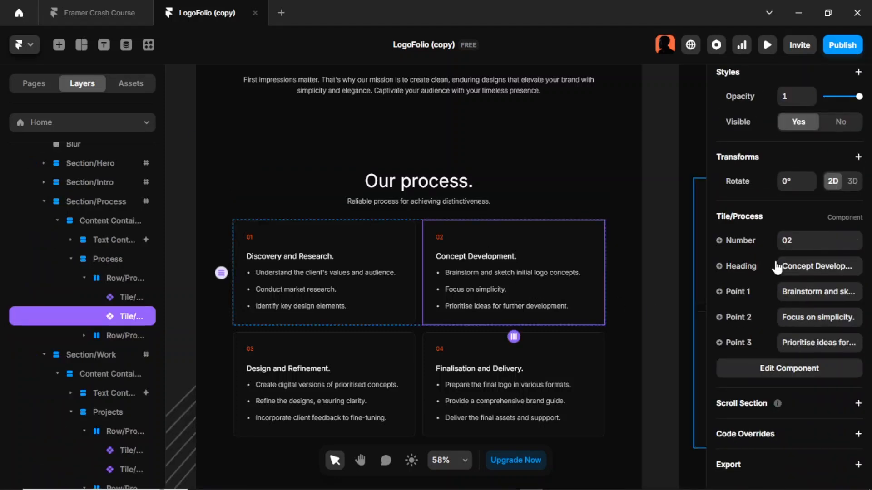
{"action": "left_click", "coordinate": [788, 239]}
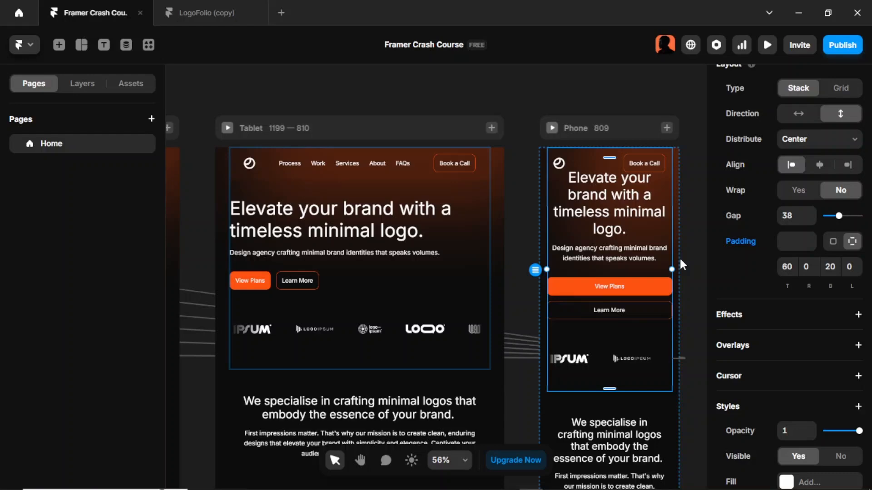
- Reset overrides on the Phone breakpoint's Section-Hero, then undo the reset
{"action": "scroll", "coordinate": [567, 250], "scroll_direction": "down", "scroll_amount": 5}
{"action": "scroll", "coordinate": [566, 249], "scroll_direction": "left", "scroll_amount": 2}
{"action": "left_click", "coordinate": [364, 232]}
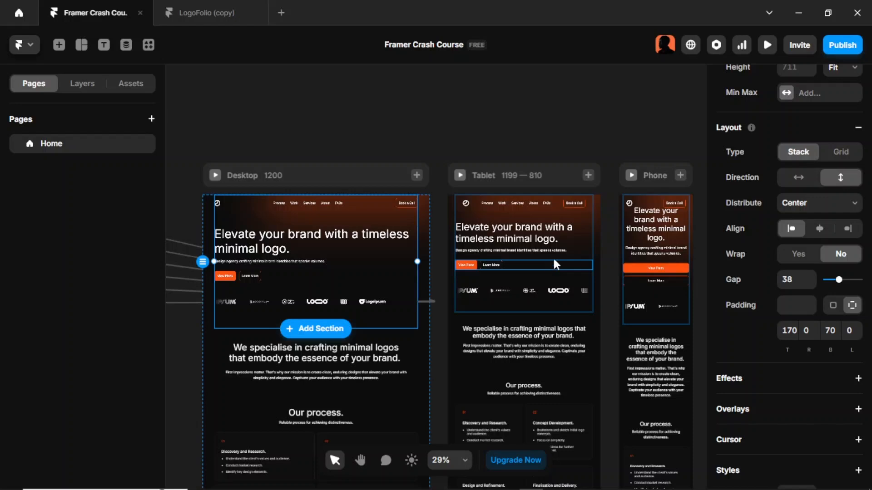
{"action": "left_click", "coordinate": [633, 260]}
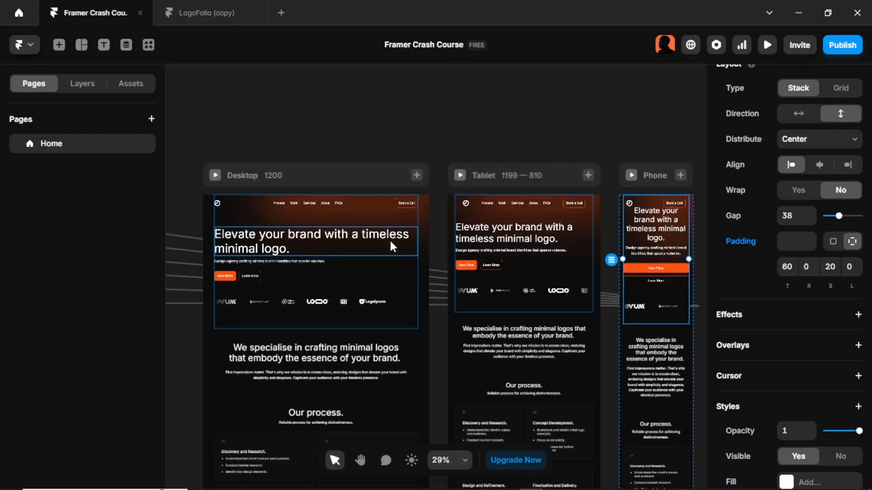
{"action": "left_click", "coordinate": [636, 296]}
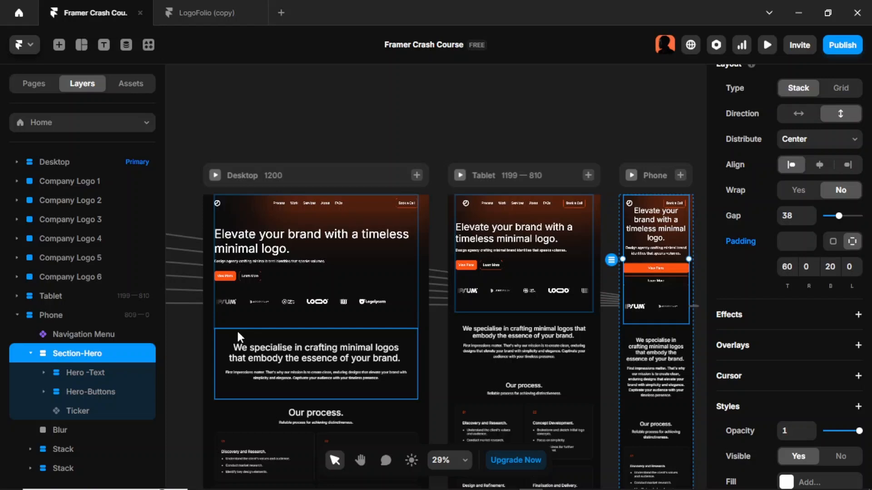
{"action": "right_click", "coordinate": [129, 358]}
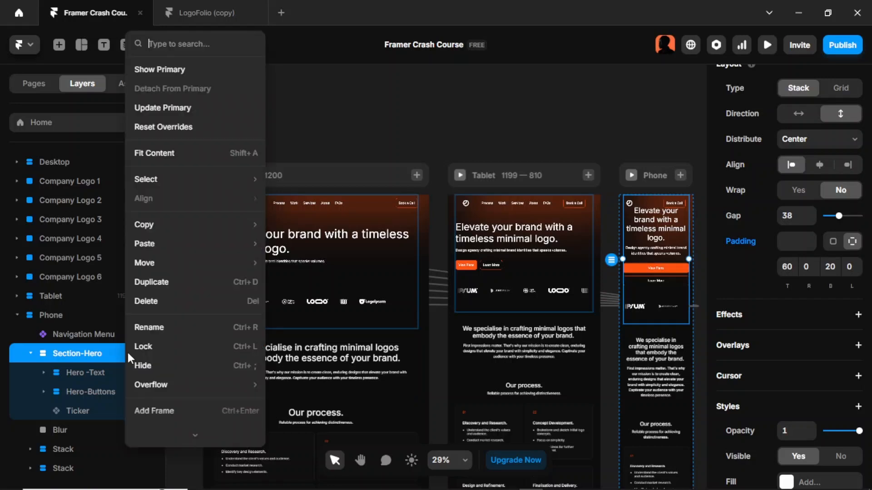
{"action": "left_click", "coordinate": [187, 123]}
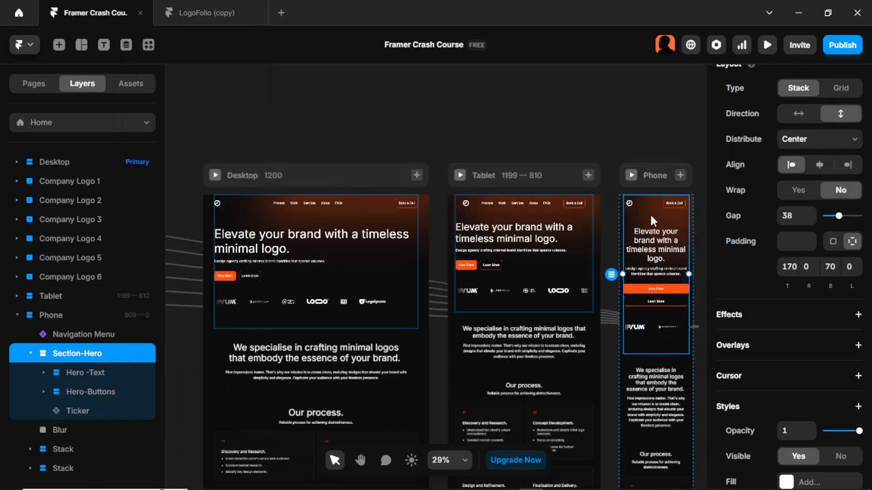
{"action": "right_click", "coordinate": [132, 354]}
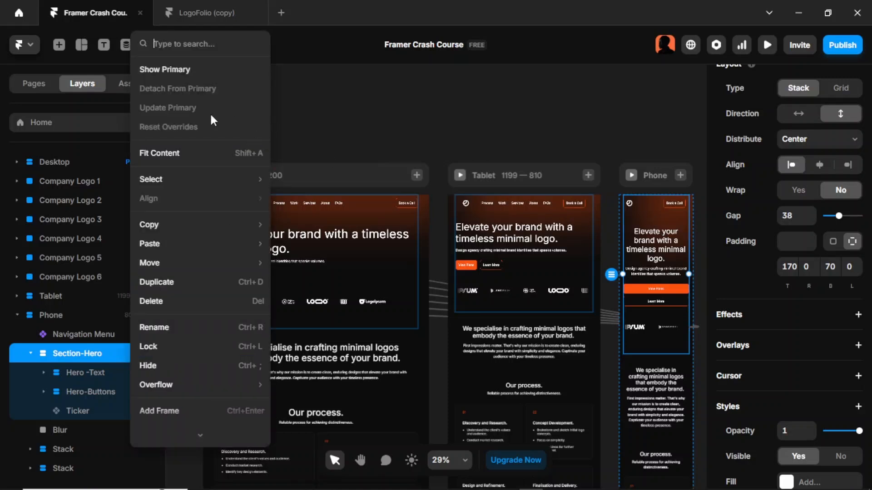
{"action": "left_click", "coordinate": [625, 137]}
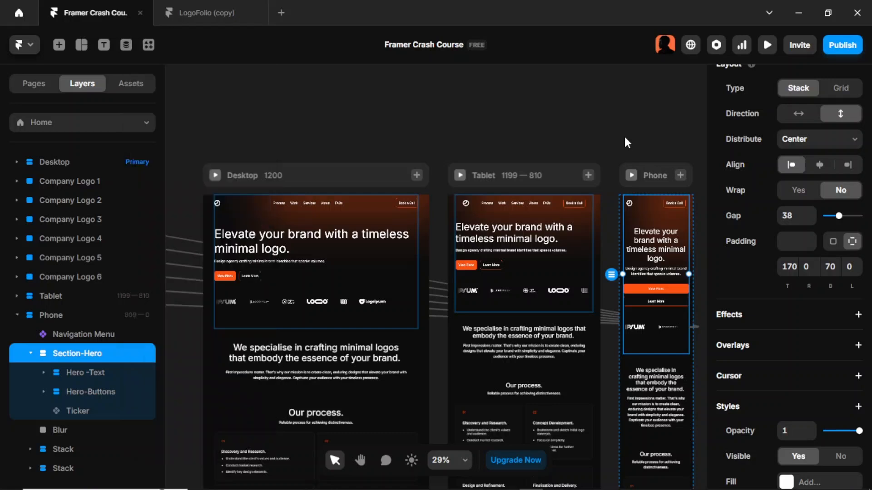
{"action": "key", "text": "ctrl+z"}
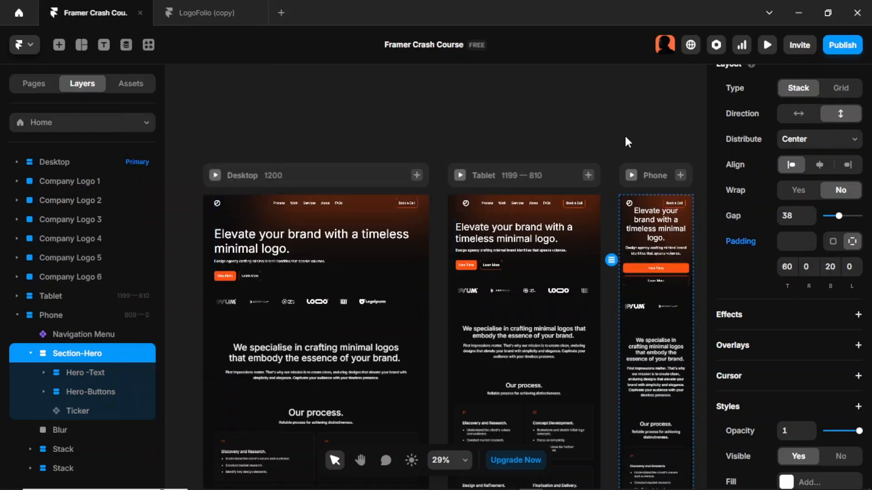
- Update the primary from the Phone Section-Hero, then undo the update
{"action": "right_click", "coordinate": [126, 355]}
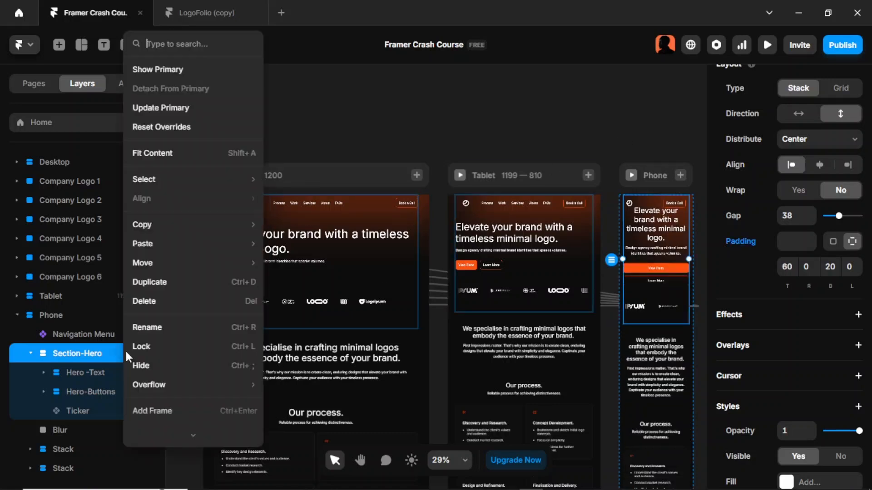
{"action": "left_click", "coordinate": [199, 107]}
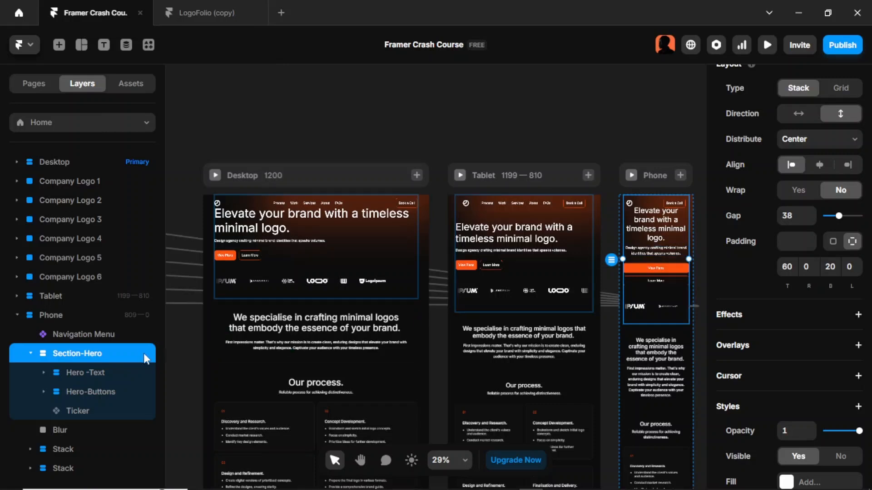
{"action": "key", "text": "ctrl+z"}
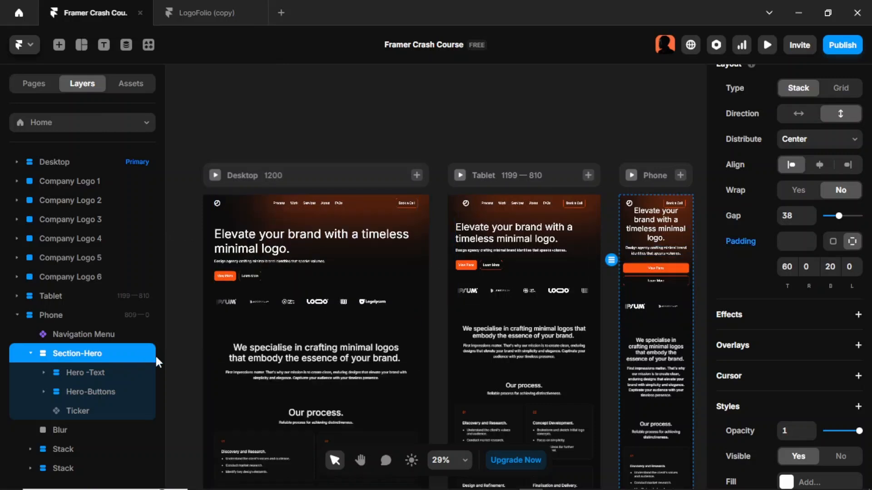
- Reset overrides on the Phone Section-Hero and set its top padding to 128
{"action": "right_click", "coordinate": [141, 353]}
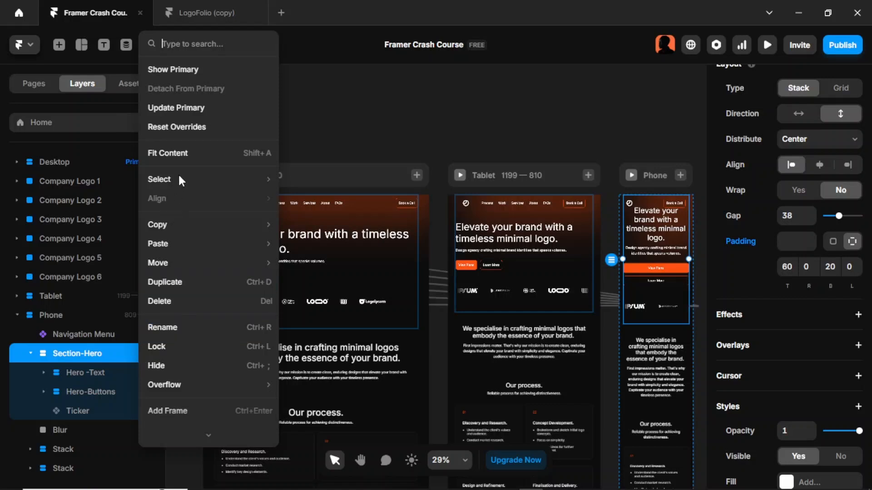
{"action": "left_click", "coordinate": [194, 124]}
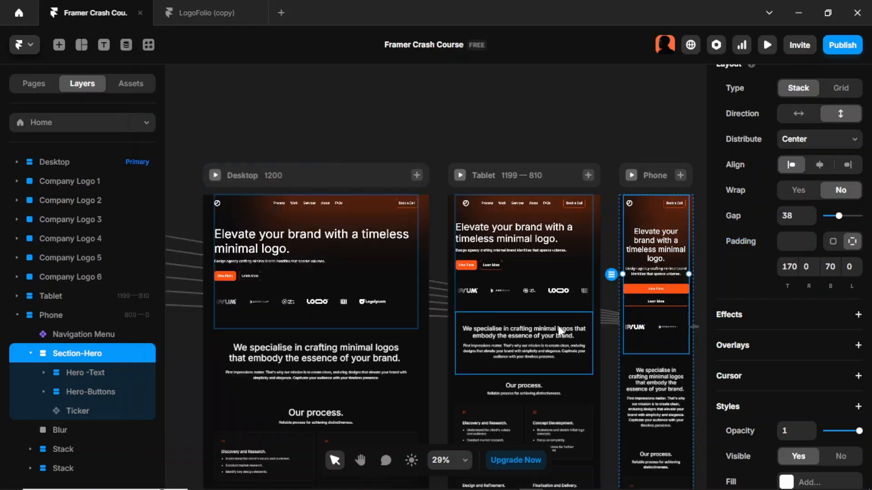
{"action": "scroll", "coordinate": [557, 325], "scroll_direction": "up", "scroll_amount": 5}
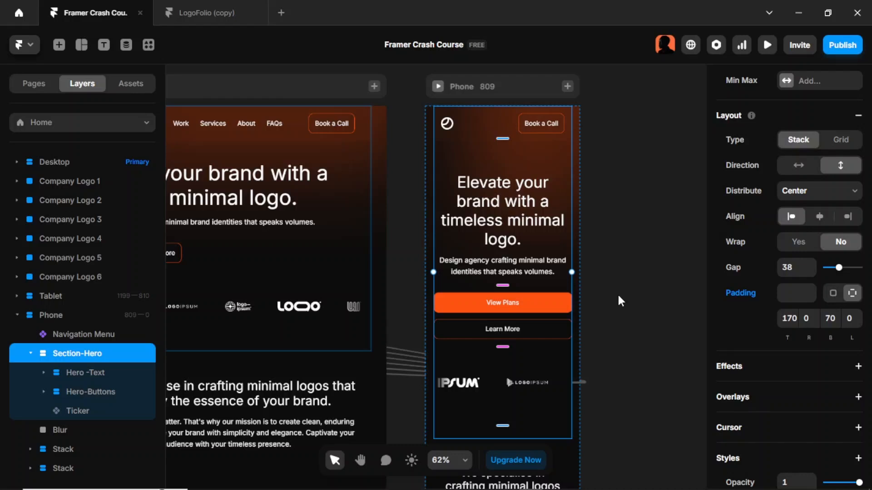
{"action": "left_click", "coordinate": [790, 318]}
{"action": "type", "text": "128"}
{"action": "key", "text": "Return"}
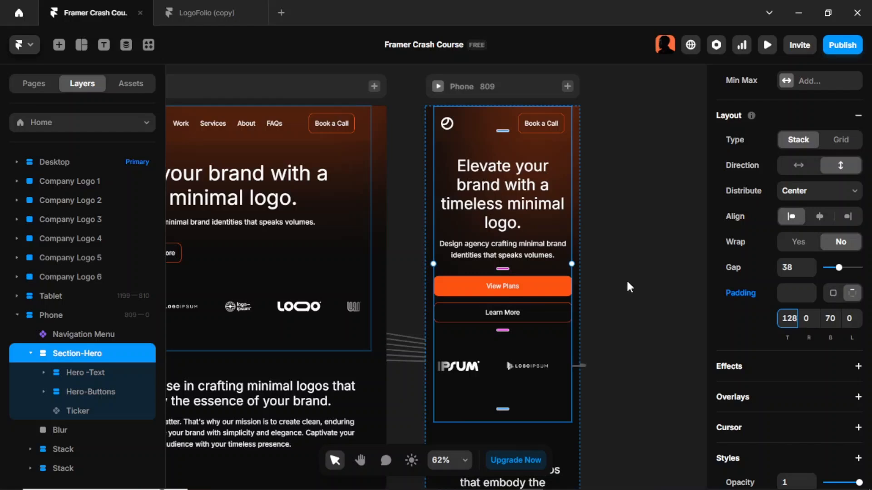
{"action": "left_click", "coordinate": [595, 299]}
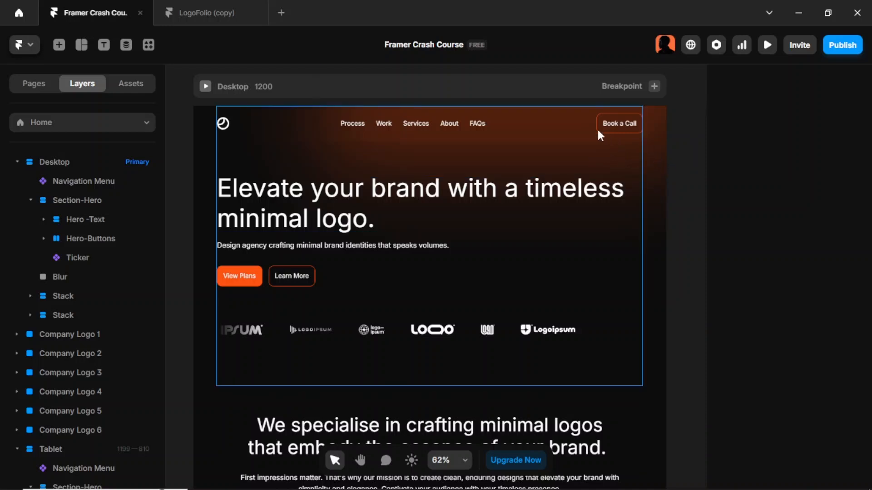
- Lock the Desktop Section-Hero together with its child layers
{"action": "scroll", "coordinate": [571, 144], "scroll_direction": "up", "scroll_amount": 5}
{"action": "scroll", "coordinate": [567, 137], "scroll_direction": "right", "scroll_amount": 3}
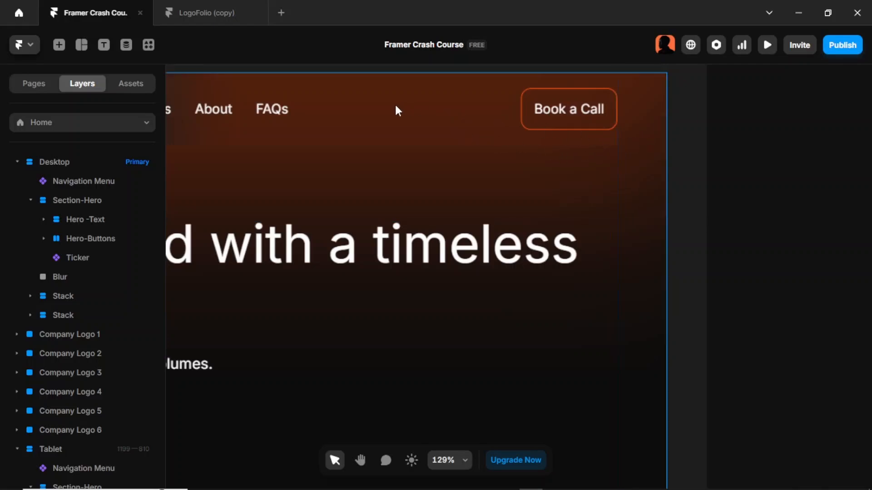
{"action": "scroll", "coordinate": [394, 102], "scroll_direction": "down", "scroll_amount": 5}
{"action": "scroll", "coordinate": [386, 136], "scroll_direction": "up", "scroll_amount": 1}
{"action": "scroll", "coordinate": [376, 143], "scroll_direction": "left", "scroll_amount": 5}
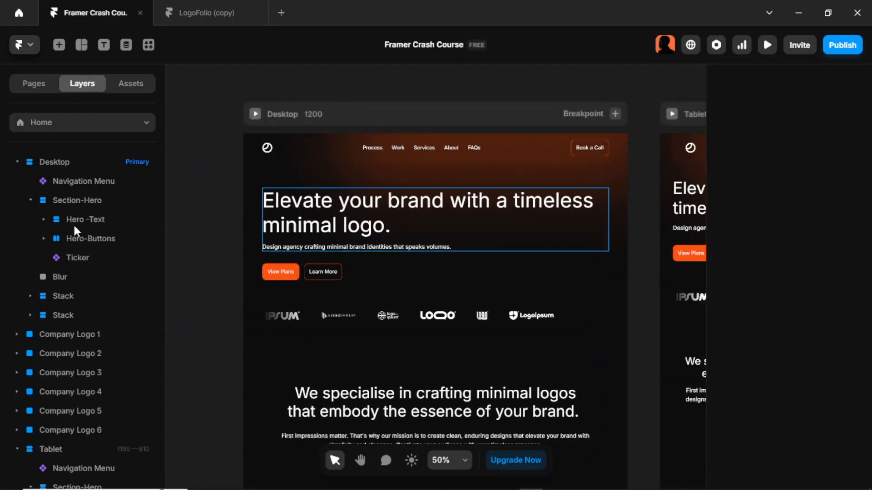
{"action": "left_click", "coordinate": [91, 202]}
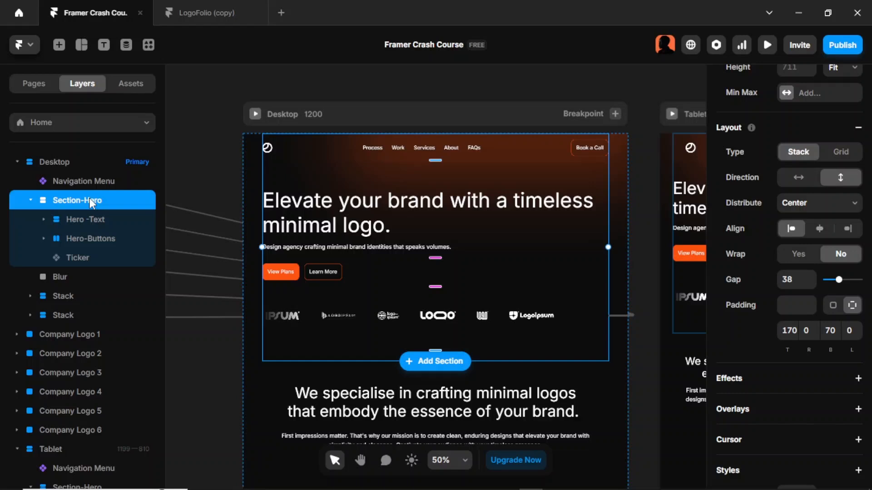
{"action": "key", "text": "ctrl+shift+l"}
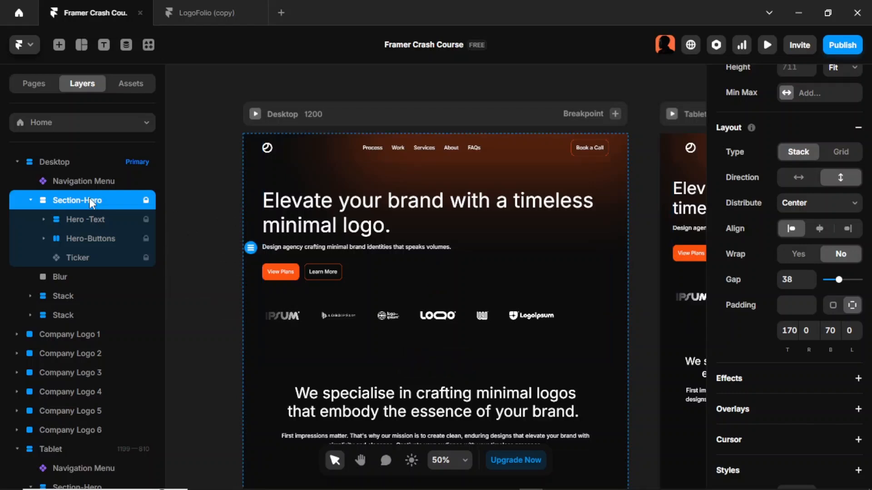
{"action": "key", "text": "ctrl+l"}
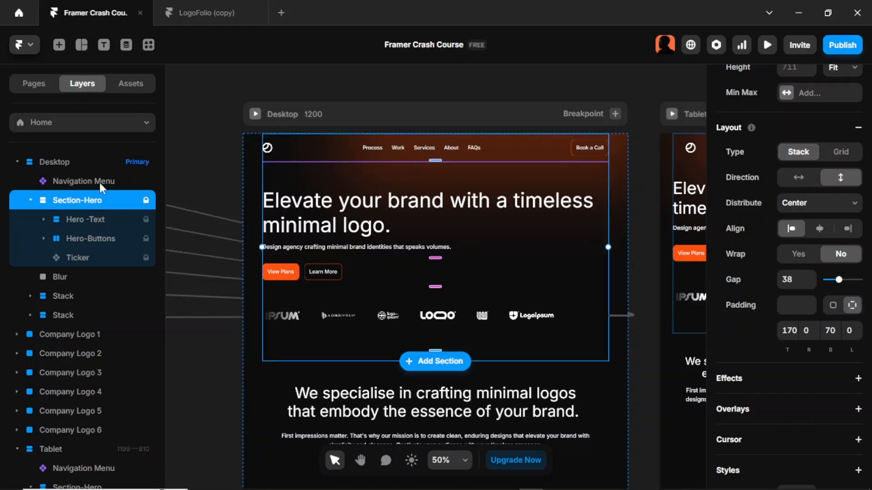
- Open the Navigation Menu component and wrap the Desktop variant's Logo, Stack and Buttons in a new stack
{"action": "left_click", "coordinate": [99, 181]}
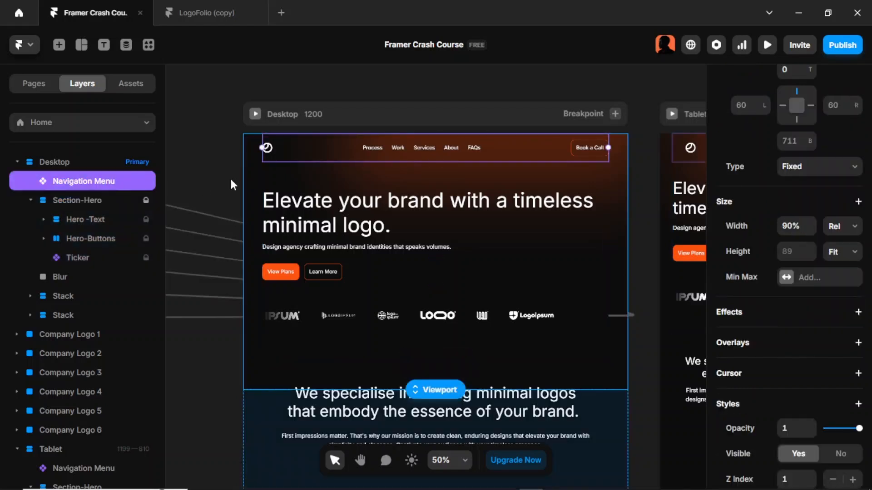
{"action": "double_click", "coordinate": [505, 146]}
{"action": "scroll", "coordinate": [478, 245], "scroll_direction": "down", "scroll_amount": 2}
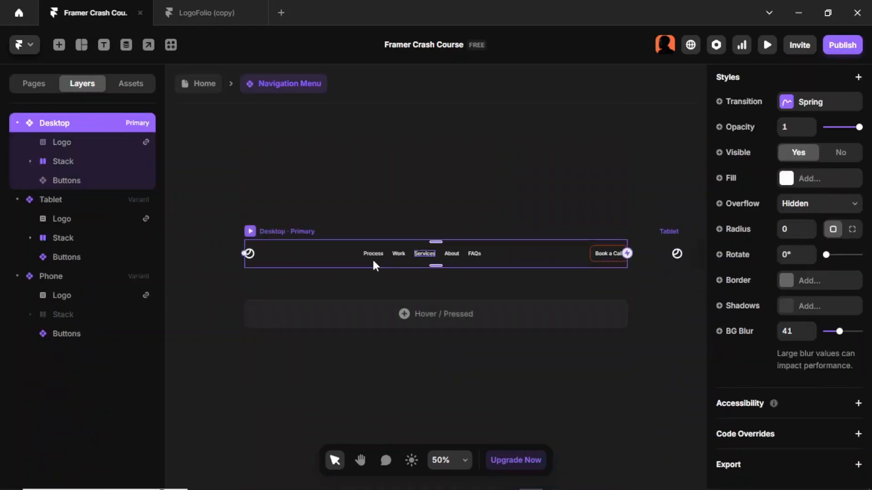
{"action": "left_click", "coordinate": [234, 171]}
{"action": "left_click", "coordinate": [100, 142]}
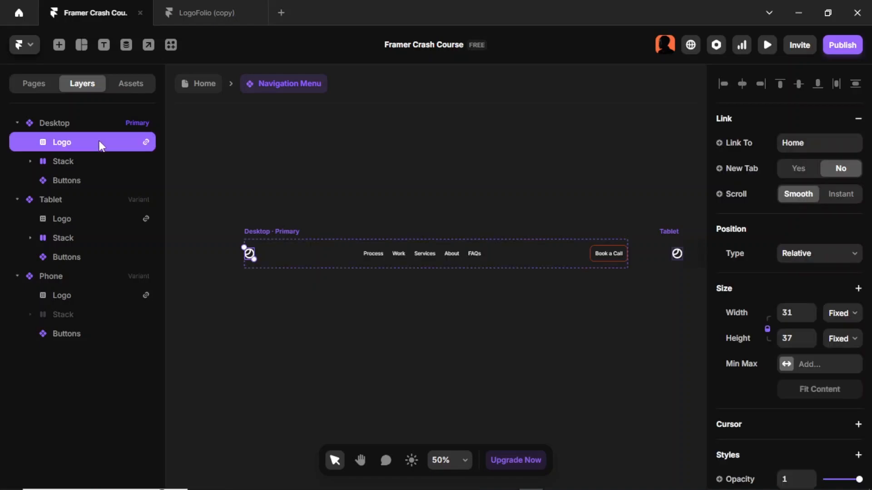
{"action": "left_click", "coordinate": [98, 161], "text": "shift"}
{"action": "left_click", "coordinate": [99, 174], "text": "shift"}
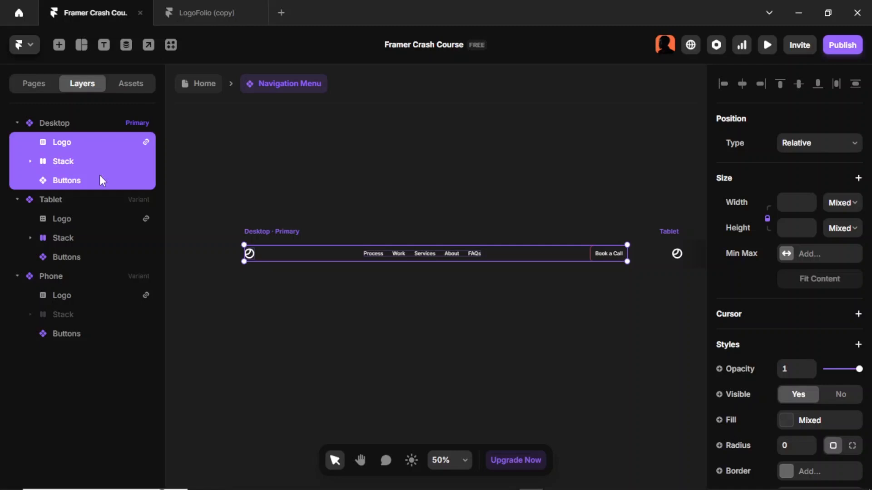
{"action": "key", "text": "shift+a"}
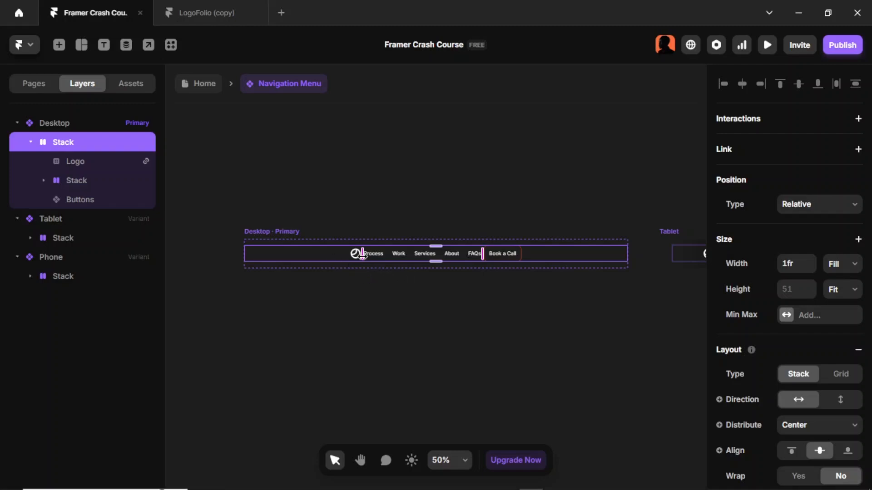
- Set the new stack's distribution to Space Between, then select the Desktop variant
{"action": "scroll", "coordinate": [854, 291], "scroll_direction": "down", "scroll_amount": 5}
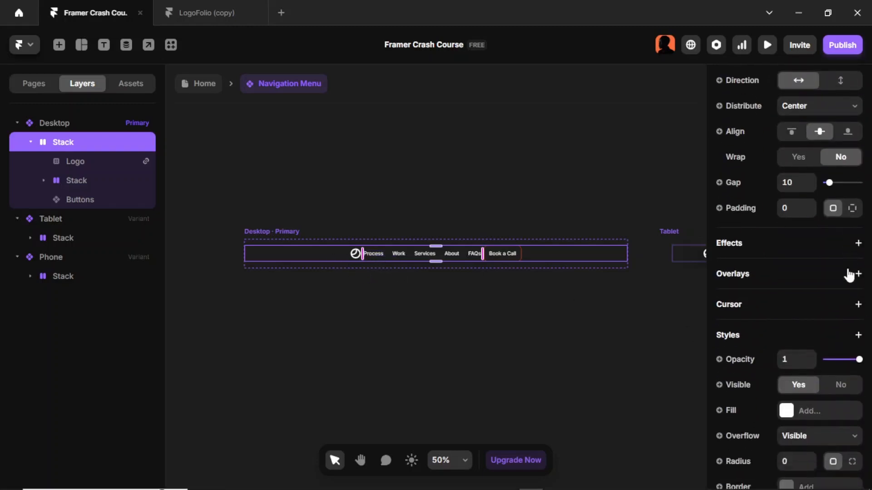
{"action": "scroll", "coordinate": [849, 275], "scroll_direction": "down", "scroll_amount": 2}
{"action": "scroll", "coordinate": [848, 273], "scroll_direction": "up", "scroll_amount": 6}
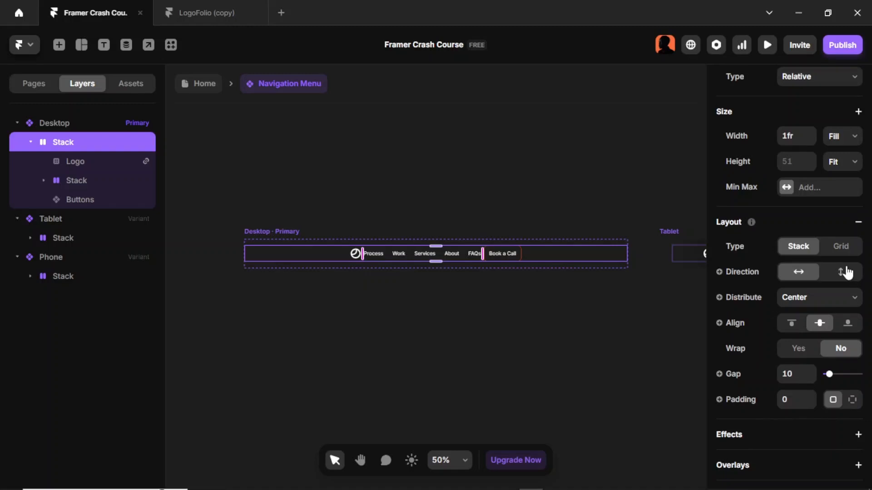
{"action": "left_click", "coordinate": [833, 300]}
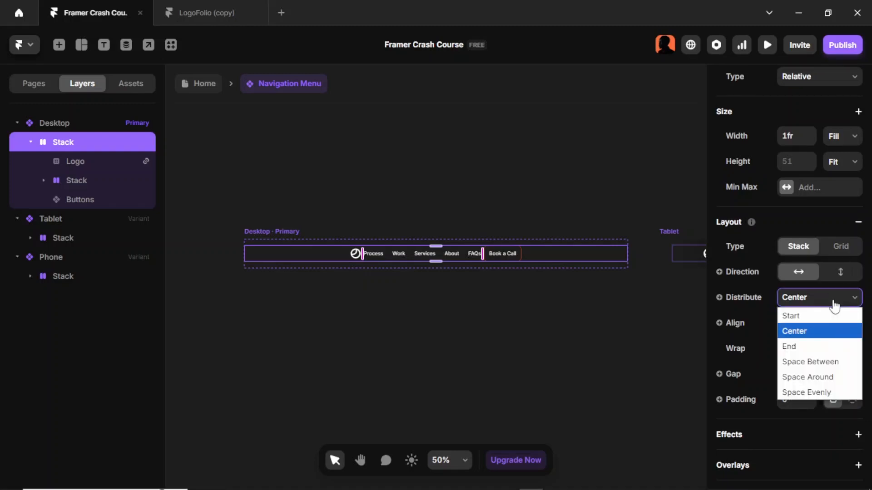
{"action": "left_click", "coordinate": [817, 362]}
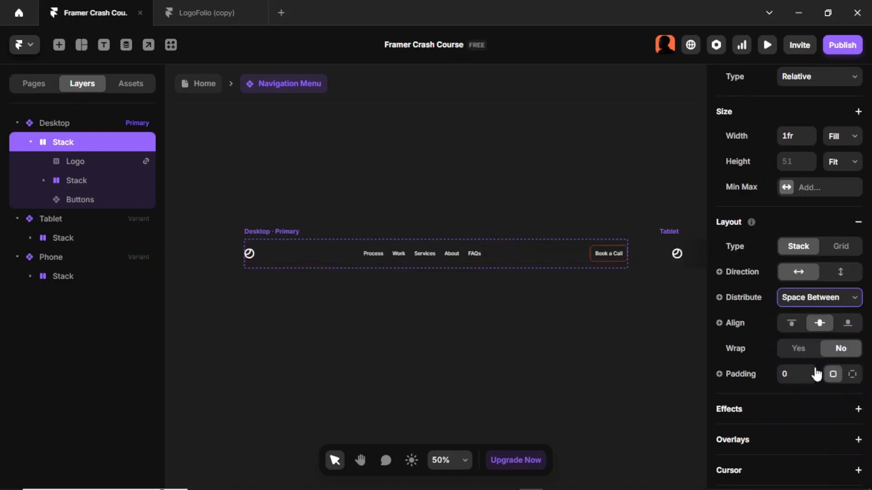
{"action": "left_click", "coordinate": [273, 231]}
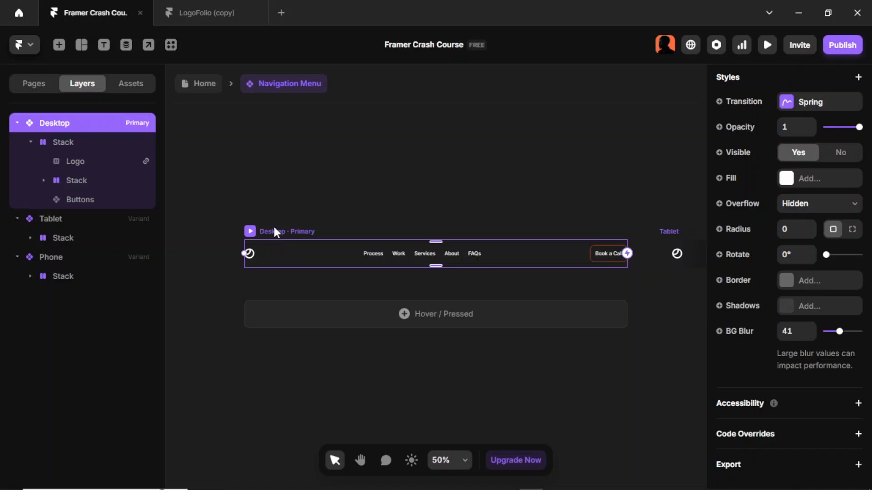
- Set the Desktop variant's distribution to Center
{"action": "scroll", "coordinate": [813, 272], "scroll_direction": "up", "scroll_amount": 10}
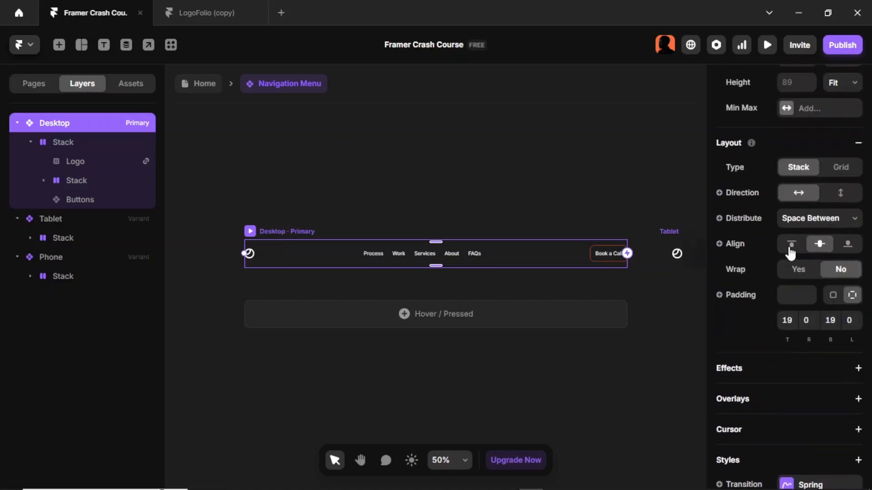
{"action": "left_click", "coordinate": [806, 282]}
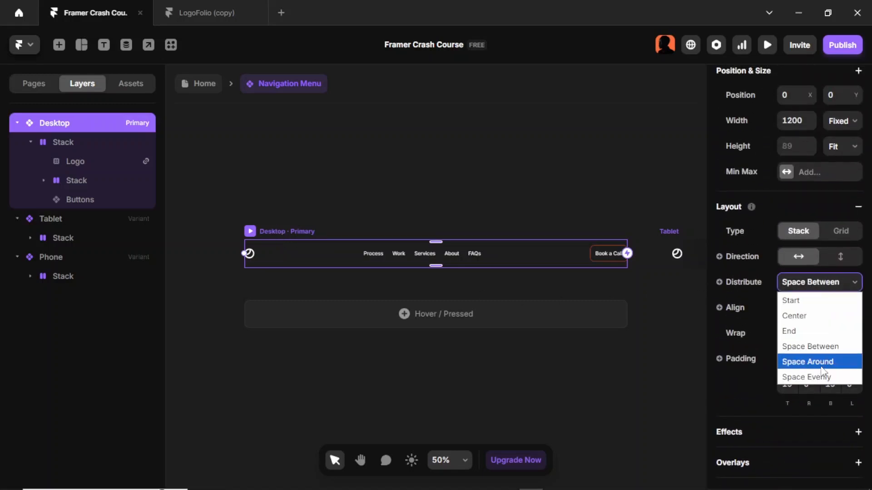
{"action": "left_click", "coordinate": [825, 317]}
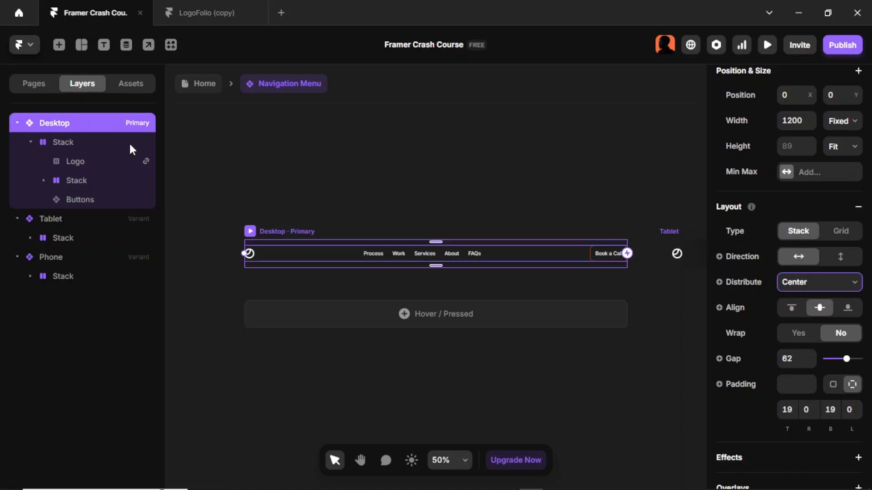
- Set the inner Stack's width to 90%
{"action": "left_click", "coordinate": [88, 143]}
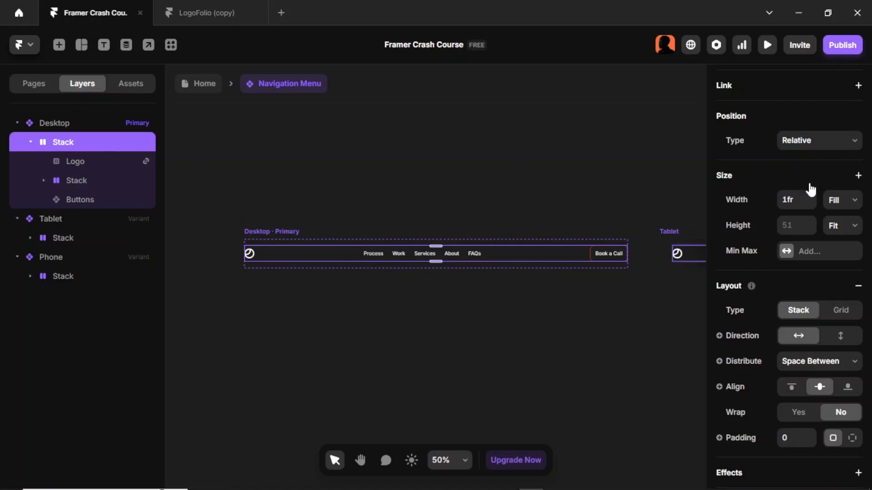
{"action": "left_click", "coordinate": [801, 202]}
{"action": "type", "text": "90%"}
{"action": "key", "text": "Return"}
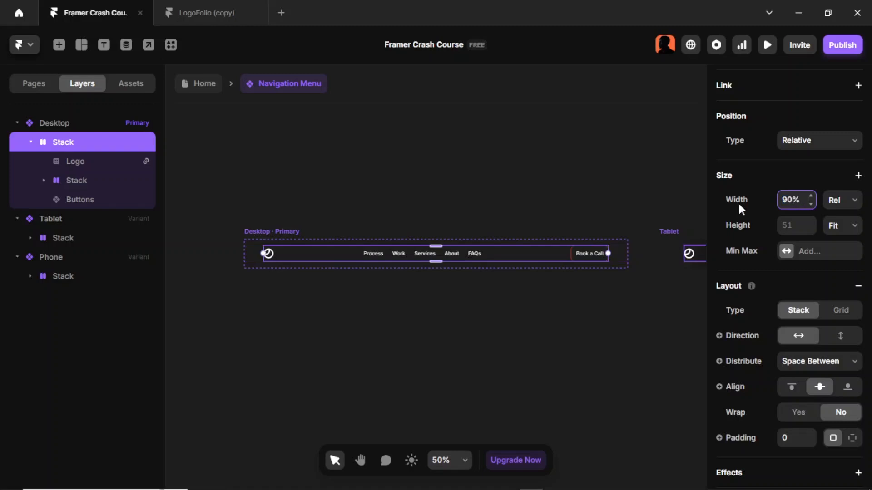
- Increase the Desktop variant's background blur to 62
{"action": "left_click", "coordinate": [293, 233]}
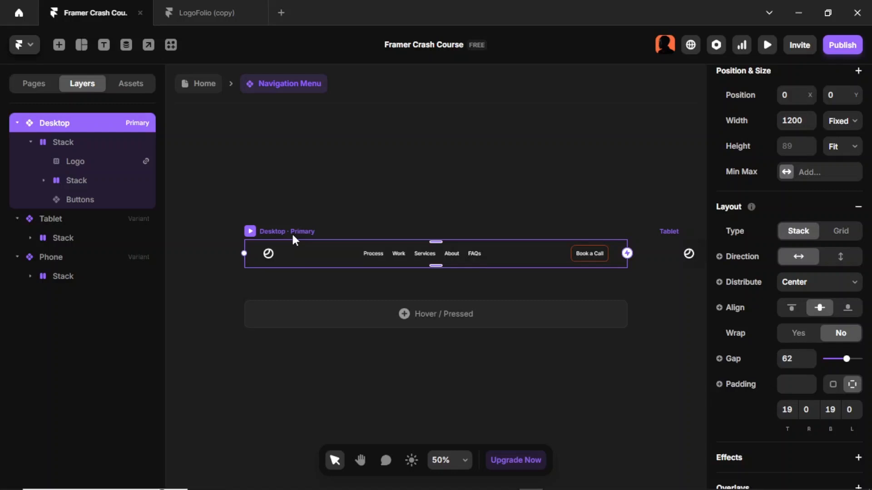
{"action": "scroll", "coordinate": [837, 284], "scroll_direction": "down", "scroll_amount": 9}
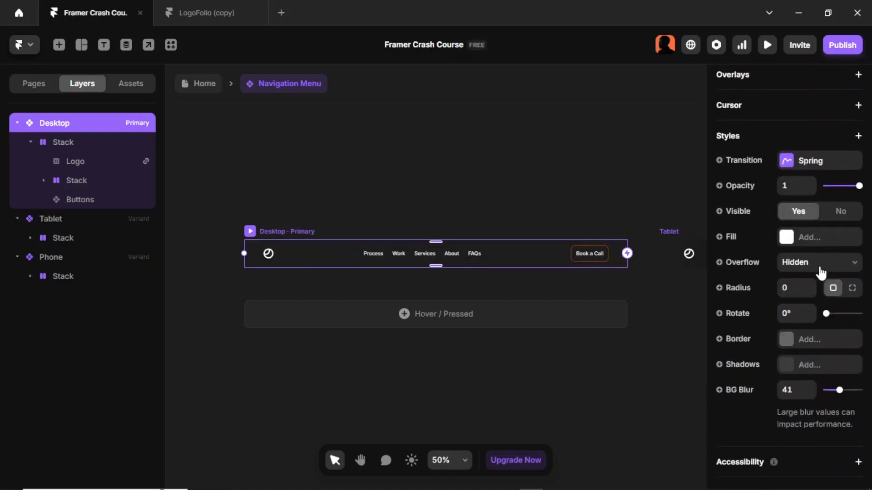
{"action": "scroll", "coordinate": [821, 273], "scroll_direction": "down", "scroll_amount": 3}
{"action": "left_click_drag", "start_coordinate": [839, 331], "coordinate": [847, 332]}
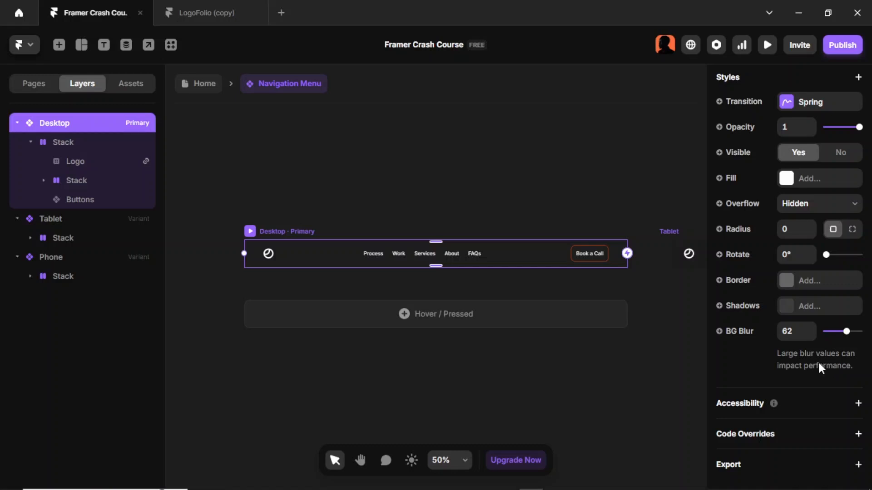
- Set the Desktop variant's fill to color style 4 and lower its opacity
{"action": "left_click", "coordinate": [786, 180]}
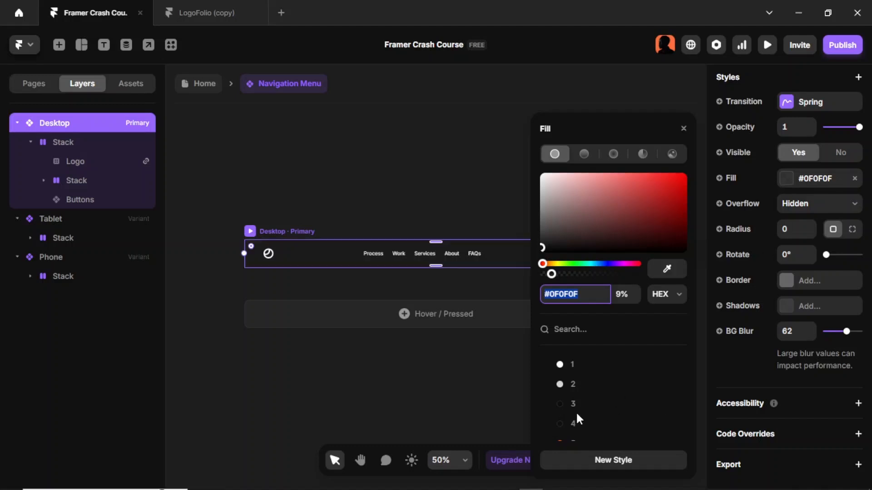
{"action": "scroll", "coordinate": [575, 410], "scroll_direction": "down", "scroll_amount": 1}
{"action": "left_click", "coordinate": [578, 370]}
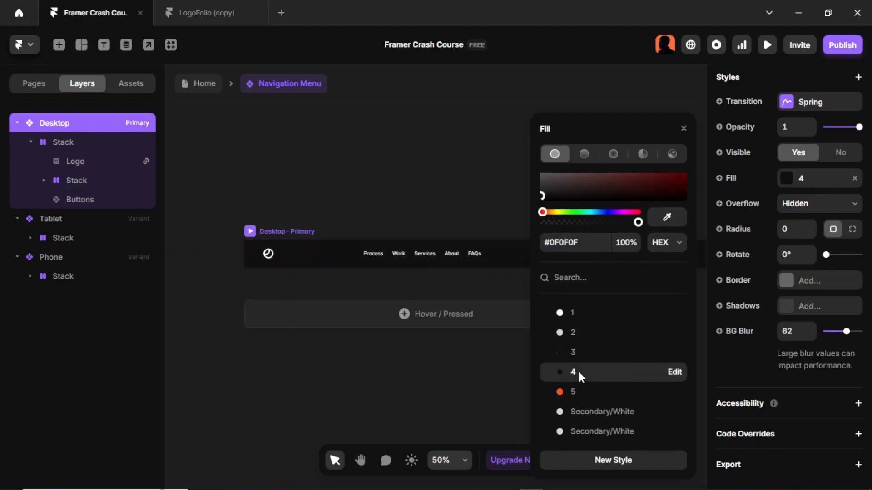
{"action": "left_click_drag", "start_coordinate": [638, 226], "coordinate": [549, 229]}
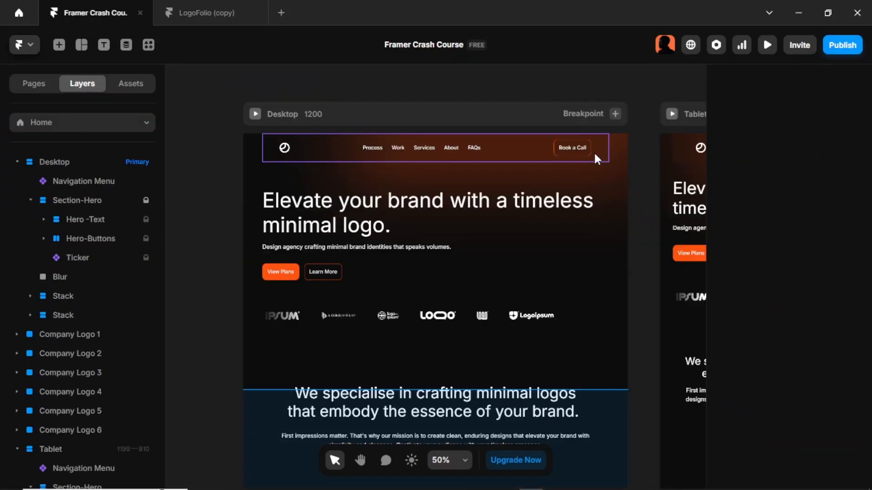
- Set the Navigation Menu instance's width on the Home page to 100%
{"action": "left_click", "coordinate": [593, 151]}
{"action": "scroll", "coordinate": [849, 268], "scroll_direction": "up", "scroll_amount": 2}
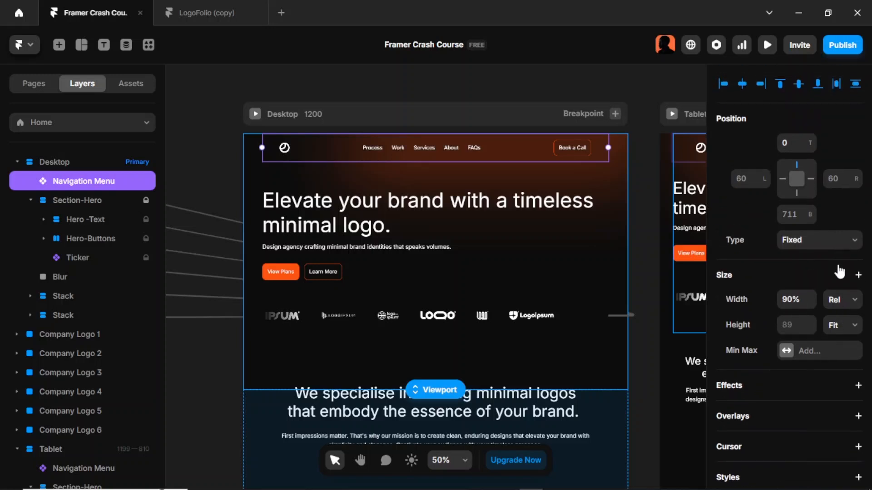
{"action": "left_click", "coordinate": [797, 301]}
{"action": "type", "text": "100"}
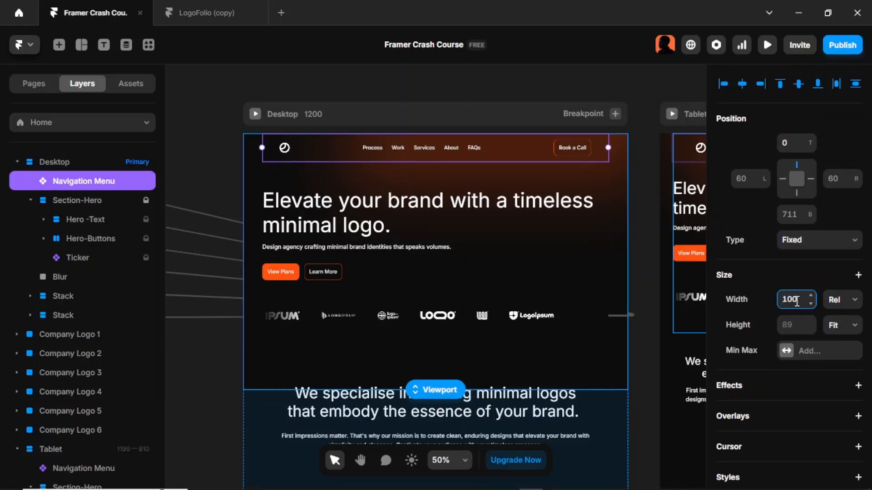
{"action": "key", "text": "Return"}
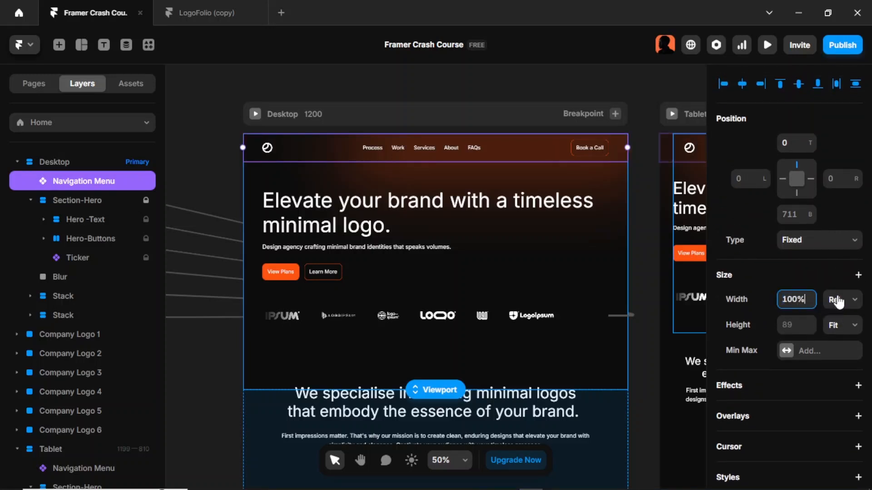
{"action": "left_click", "coordinate": [838, 299]}
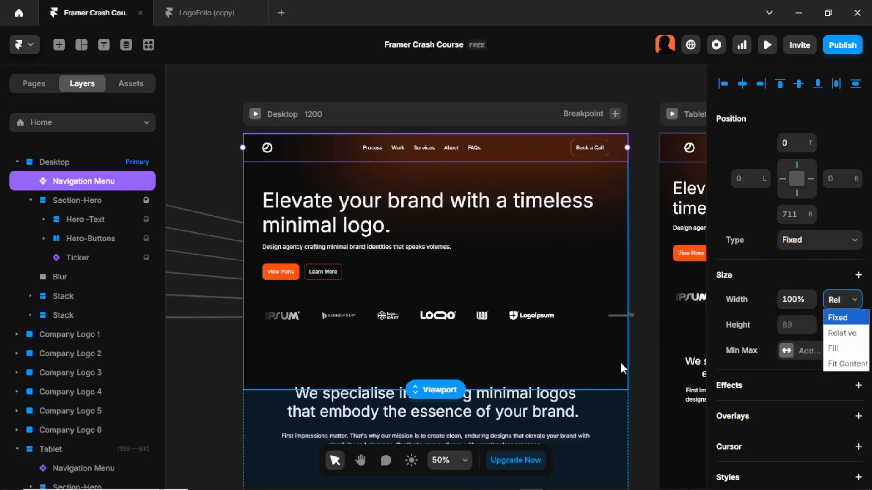
- Preview the page and scroll to check the navigation bar over the content
{"action": "key", "text": "ctrl+p"}
{"action": "scroll", "coordinate": [650, 205], "scroll_direction": "down", "scroll_amount": 5}
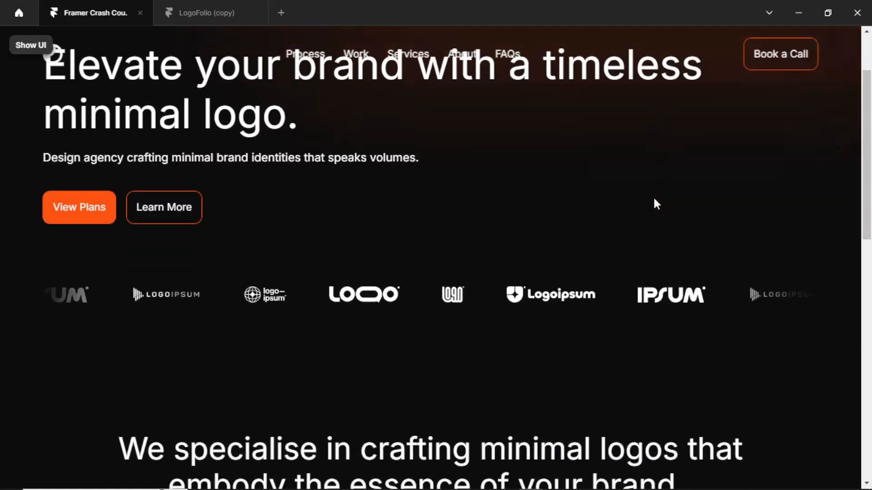
{"action": "scroll", "coordinate": [656, 204], "scroll_direction": "down", "scroll_amount": 10}
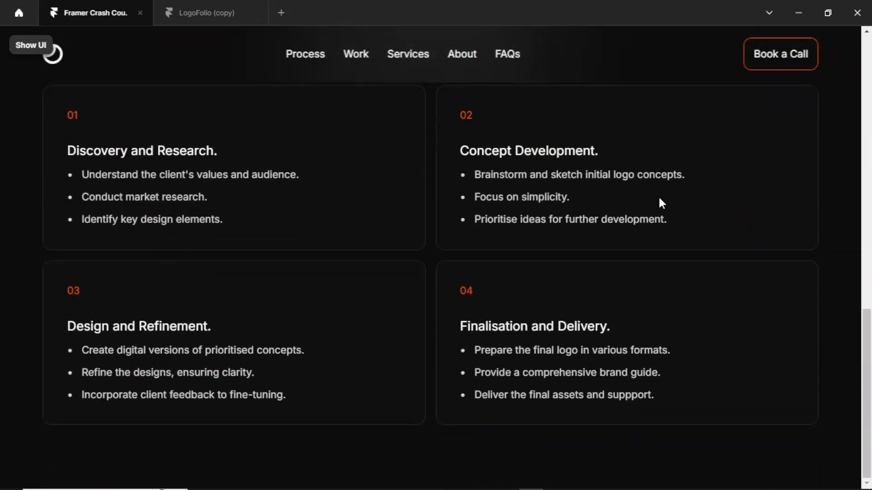
{"action": "scroll", "coordinate": [658, 200], "scroll_direction": "up", "scroll_amount": 7}
{"action": "scroll", "coordinate": [658, 199], "scroll_direction": "up", "scroll_amount": 5}
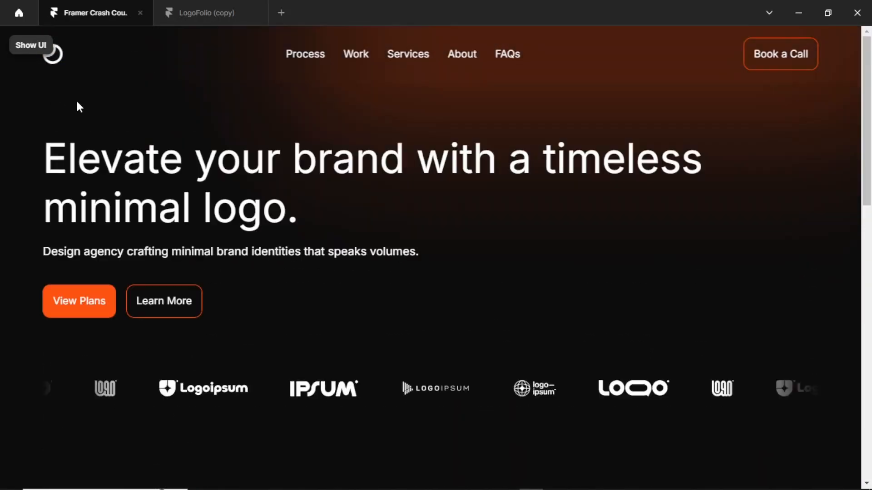
{"action": "scroll", "coordinate": [62, 79], "scroll_direction": "down", "scroll_amount": 8}
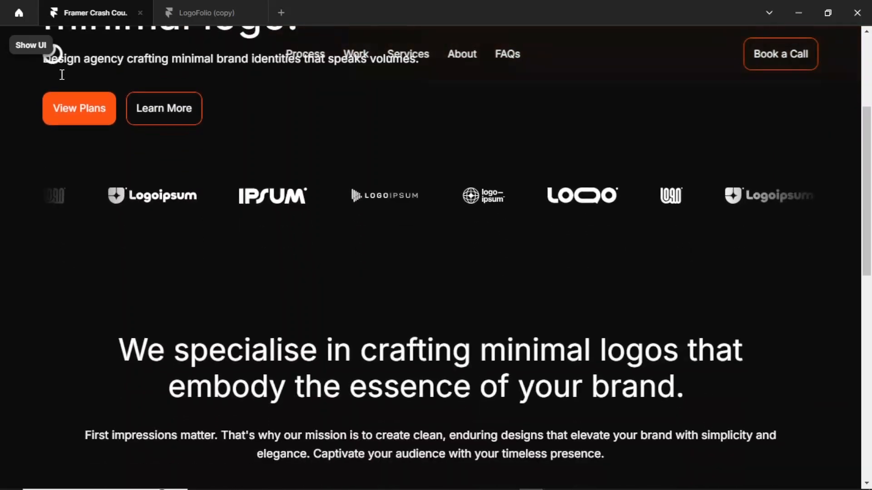
{"action": "scroll", "coordinate": [62, 75], "scroll_direction": "up", "scroll_amount": 3}
{"action": "scroll", "coordinate": [61, 77], "scroll_direction": "down", "scroll_amount": 2}
{"action": "scroll", "coordinate": [63, 80], "scroll_direction": "up", "scroll_amount": 2}
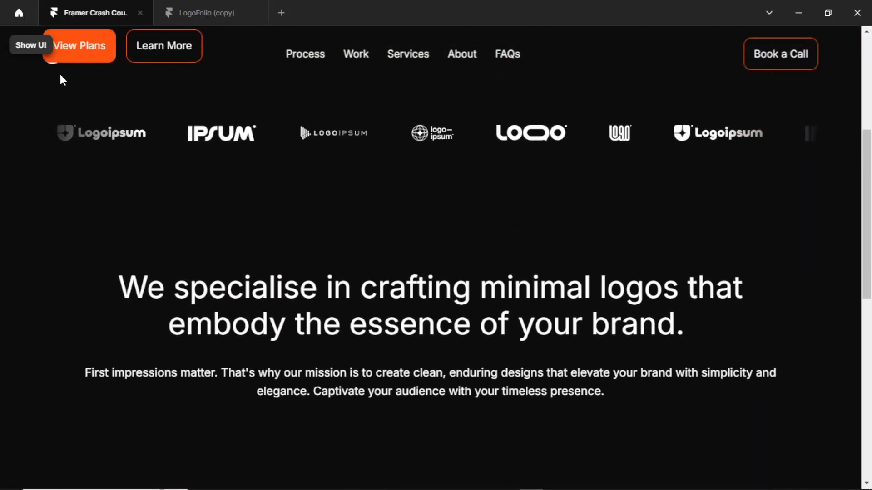
{"action": "scroll", "coordinate": [61, 76], "scroll_direction": "up", "scroll_amount": 1}
{"action": "scroll", "coordinate": [61, 76], "scroll_direction": "down", "scroll_amount": 1}
{"action": "scroll", "coordinate": [60, 77], "scroll_direction": "up", "scroll_amount": 1}
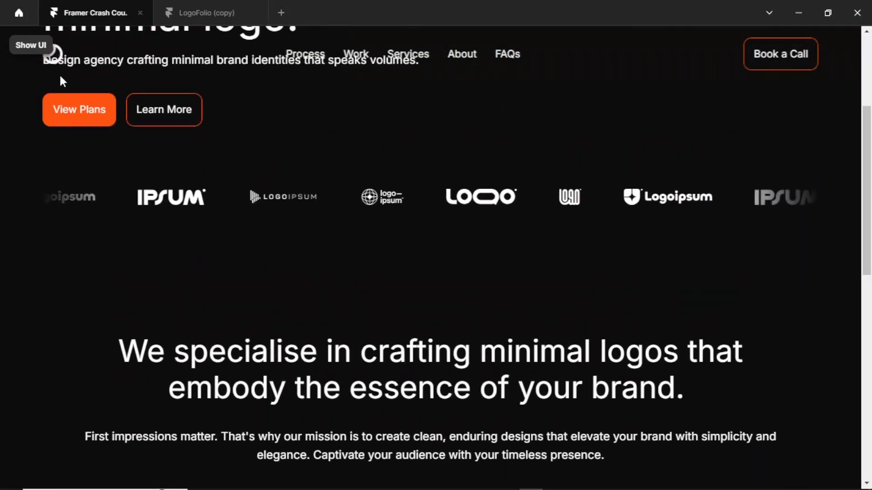
{"action": "scroll", "coordinate": [61, 78], "scroll_direction": "down", "scroll_amount": 1}
{"action": "scroll", "coordinate": [61, 77], "scroll_direction": "up", "scroll_amount": 1}
{"action": "scroll", "coordinate": [61, 78], "scroll_direction": "down", "scroll_amount": 2}
{"action": "scroll", "coordinate": [60, 78], "scroll_direction": "up", "scroll_amount": 7}
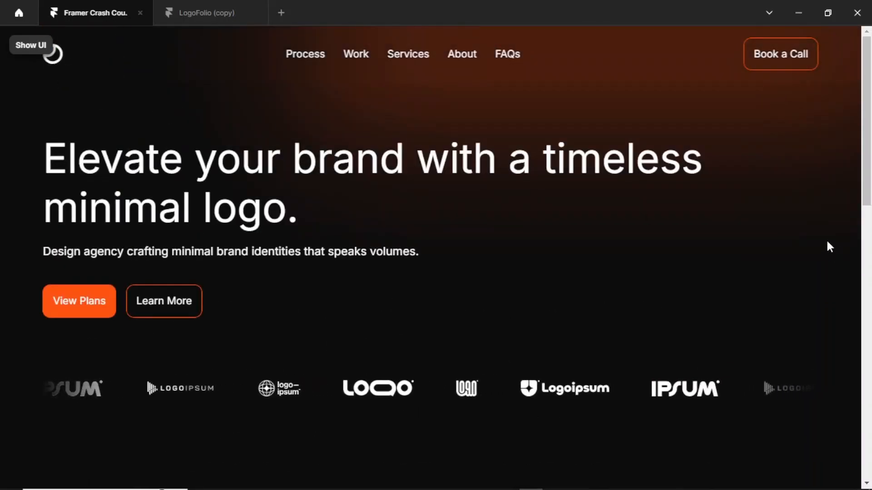
{"action": "key", "text": "Escape"}
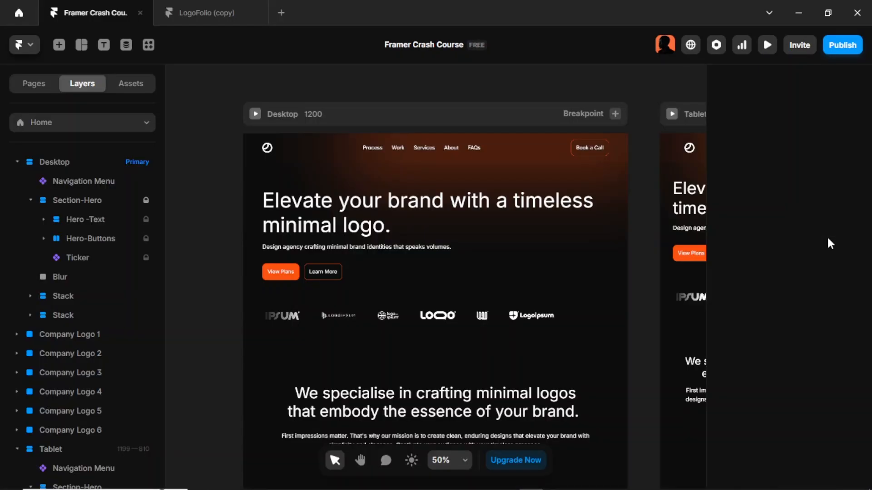
- Set the Navigation Menu instance's Z index to 5
{"action": "left_click", "coordinate": [357, 184]}
{"action": "left_click", "coordinate": [605, 289]}
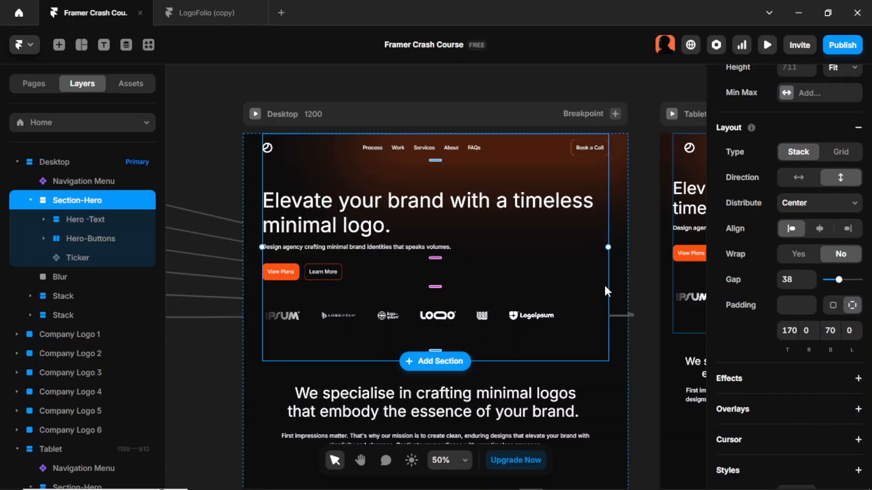
{"action": "left_click", "coordinate": [639, 230]}
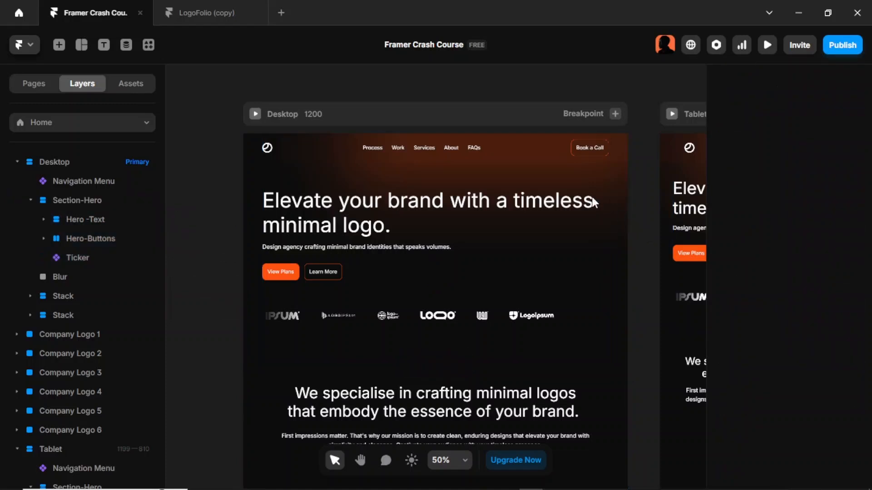
{"action": "left_click", "coordinate": [261, 150]}
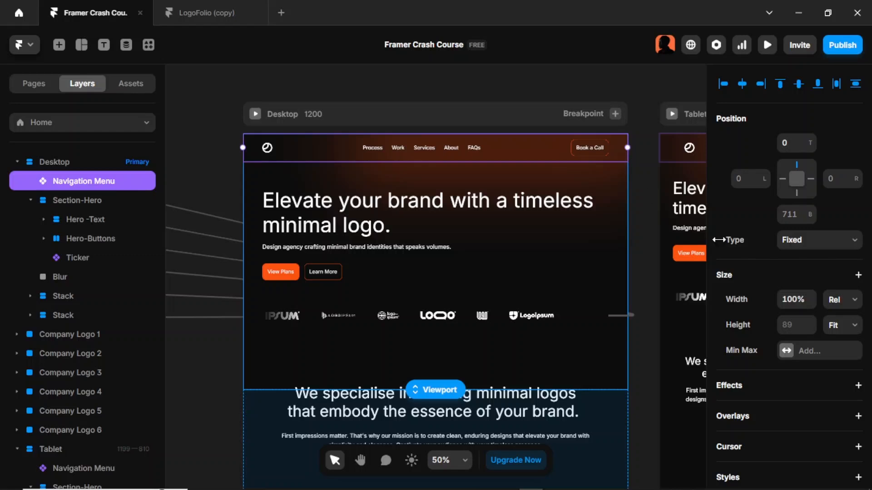
{"action": "scroll", "coordinate": [774, 269], "scroll_direction": "down", "scroll_amount": 2}
{"action": "scroll", "coordinate": [774, 269], "scroll_direction": "down", "scroll_amount": 5}
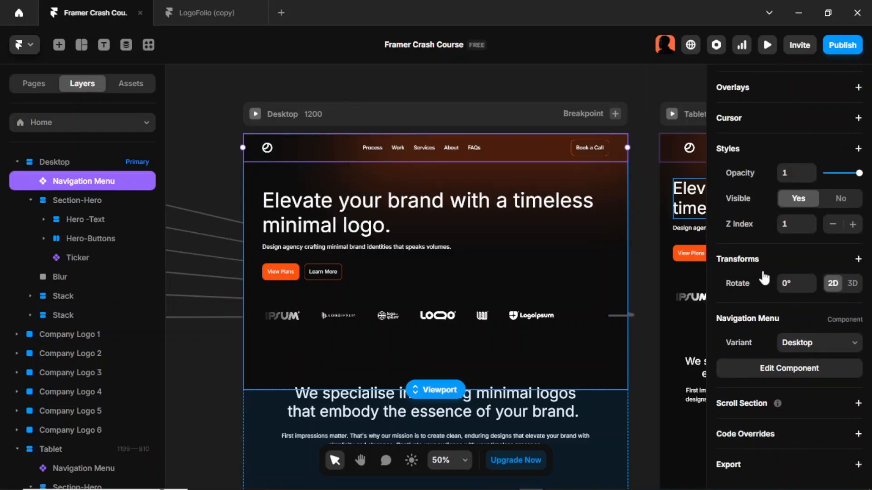
{"action": "left_click", "coordinate": [786, 227]}
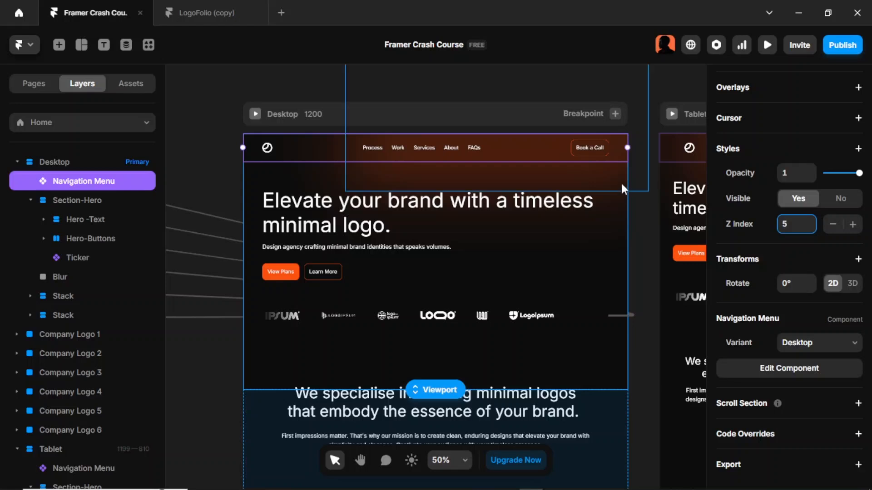
{"action": "left_click", "coordinate": [645, 186]}
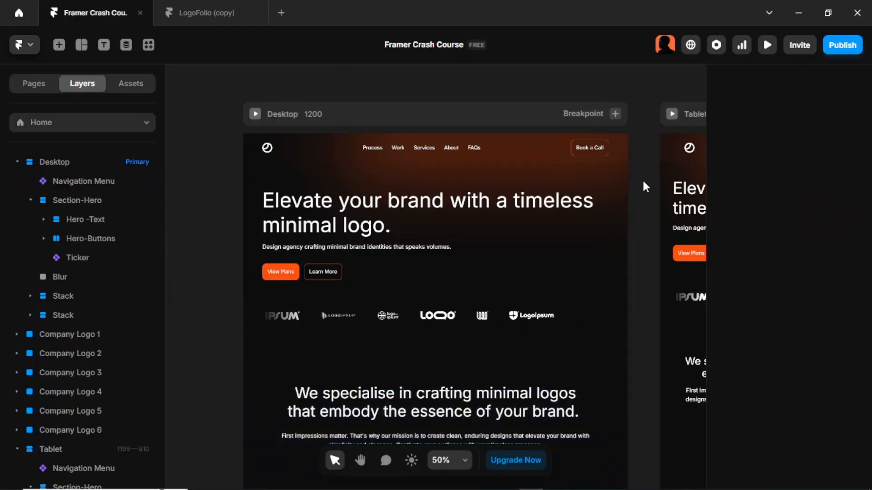
- Preview the page again and scroll to check the navigation bar stays on top
{"action": "key", "text": "ctrl+p"}
{"action": "scroll", "coordinate": [645, 177], "scroll_direction": "down", "scroll_amount": 8}
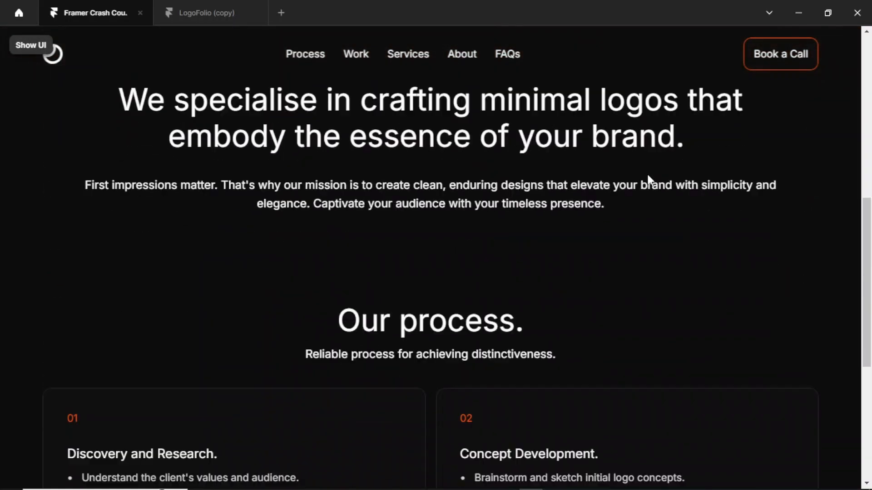
{"action": "scroll", "coordinate": [648, 174], "scroll_direction": "down", "scroll_amount": 6}
{"action": "scroll", "coordinate": [647, 172], "scroll_direction": "up", "scroll_amount": 12}
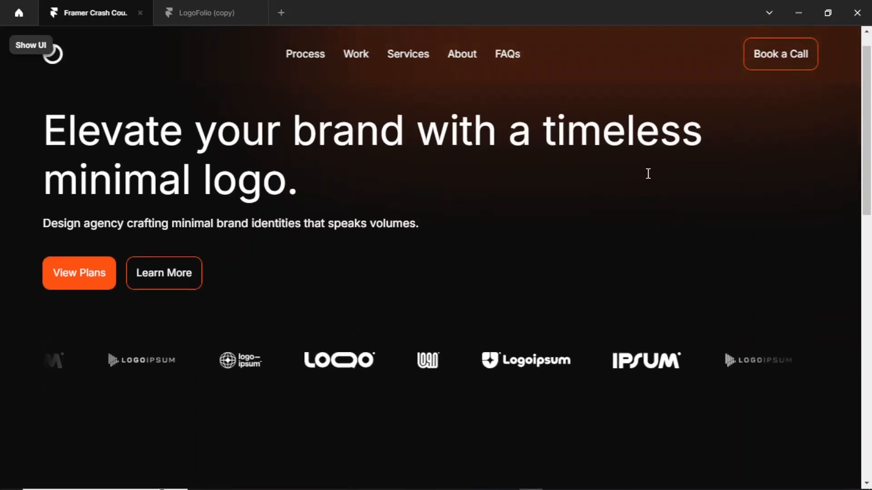
{"action": "scroll", "coordinate": [648, 174], "scroll_direction": "down", "scroll_amount": 6}
{"action": "scroll", "coordinate": [645, 177], "scroll_direction": "up", "scroll_amount": 8}
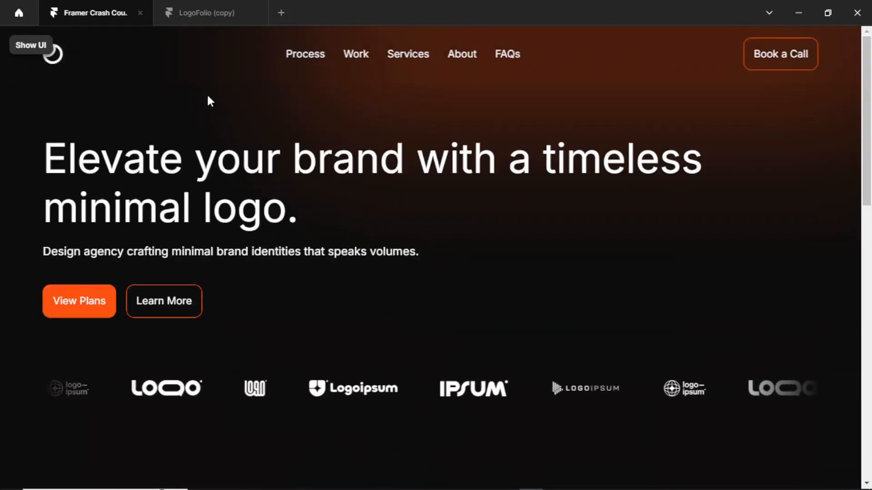
- Preview the page at tablet size and scroll to check the navigation bar
{"action": "left_click", "coordinate": [29, 53]}
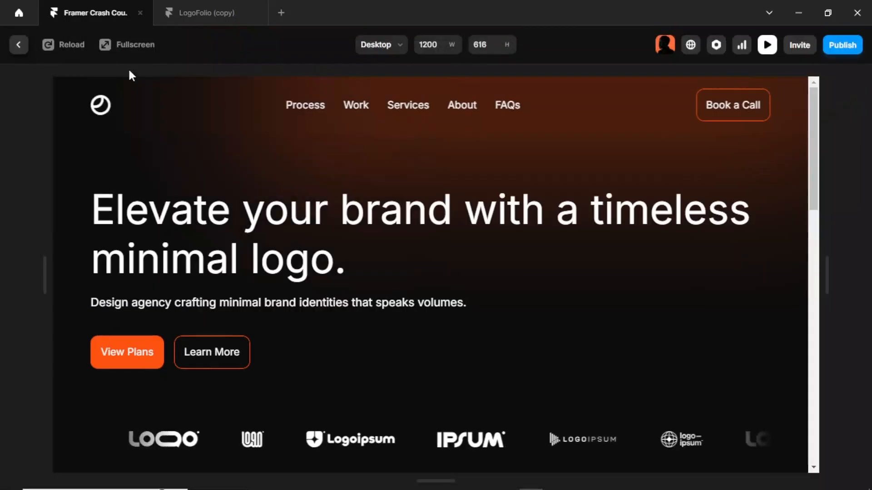
{"action": "left_click", "coordinate": [388, 48]}
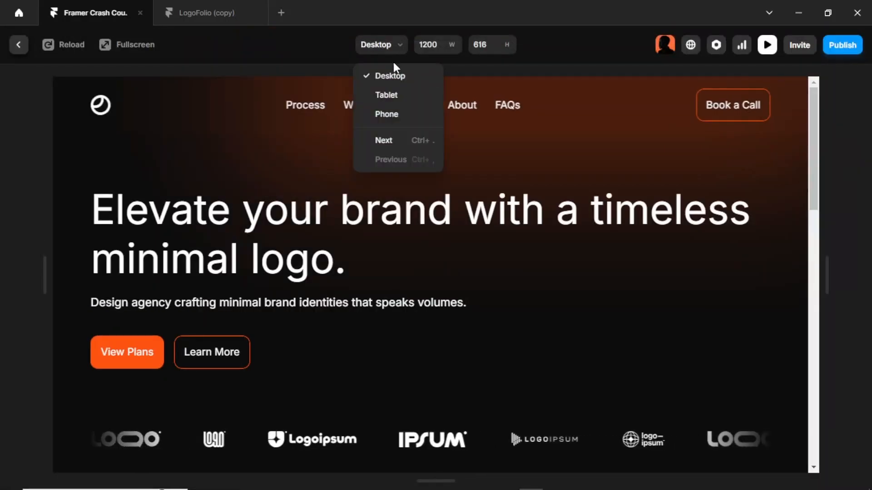
{"action": "left_click", "coordinate": [402, 95]}
{"action": "scroll", "coordinate": [453, 157], "scroll_direction": "down", "scroll_amount": 10}
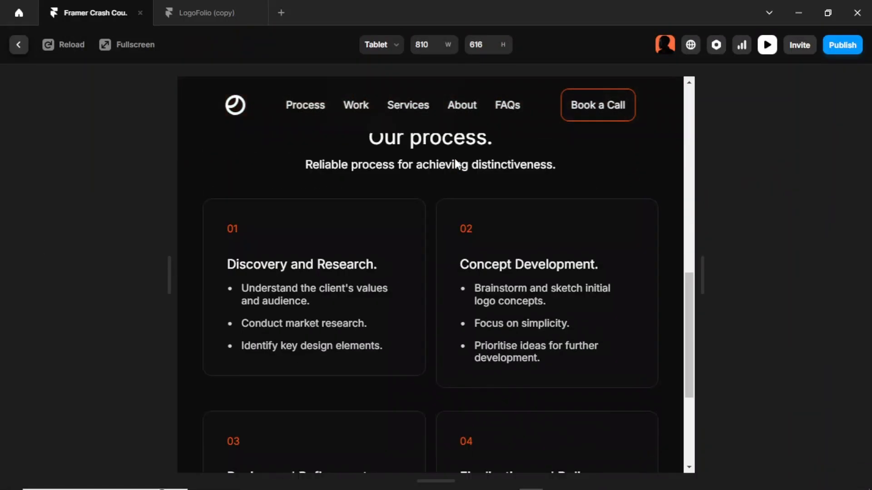
{"action": "scroll", "coordinate": [450, 154], "scroll_direction": "up", "scroll_amount": 15}
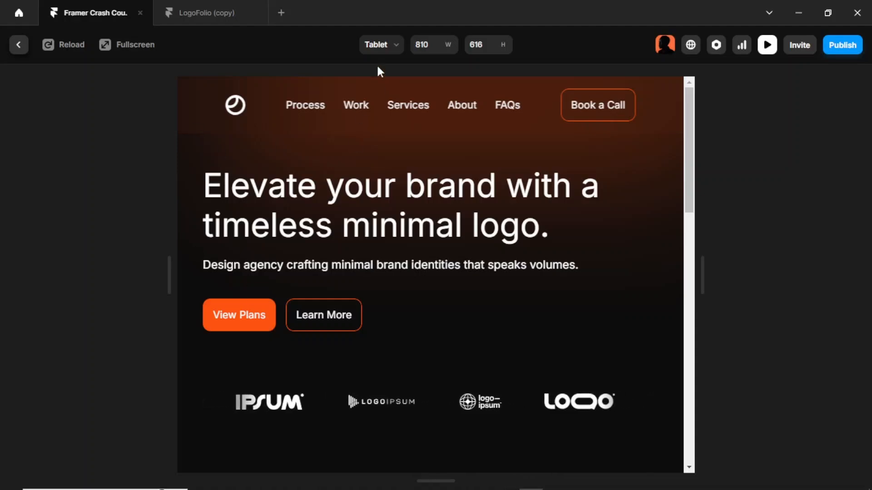
- Preview the page at phone size and scroll, then switch the preview back to tablet size
{"action": "left_click", "coordinate": [382, 46]}
{"action": "left_click", "coordinate": [396, 111]}
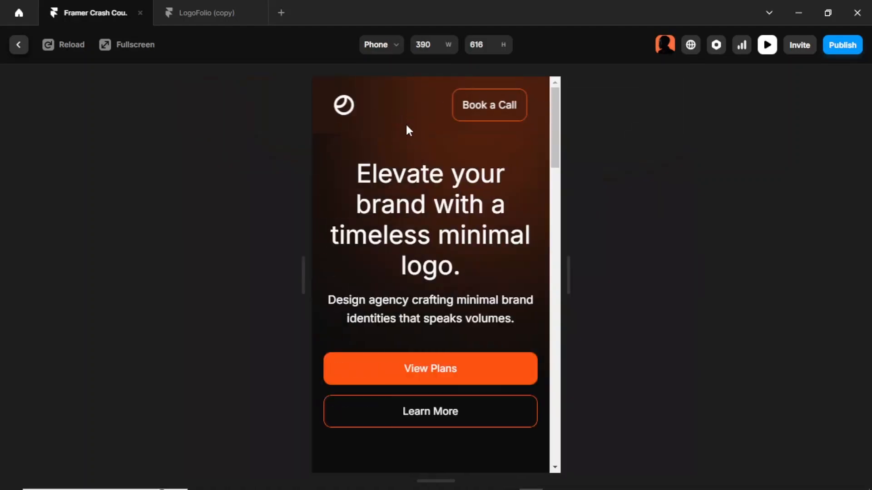
{"action": "scroll", "coordinate": [408, 127], "scroll_direction": "down", "scroll_amount": 5}
{"action": "scroll", "coordinate": [409, 134], "scroll_direction": "up", "scroll_amount": 5}
{"action": "left_click", "coordinate": [382, 46]}
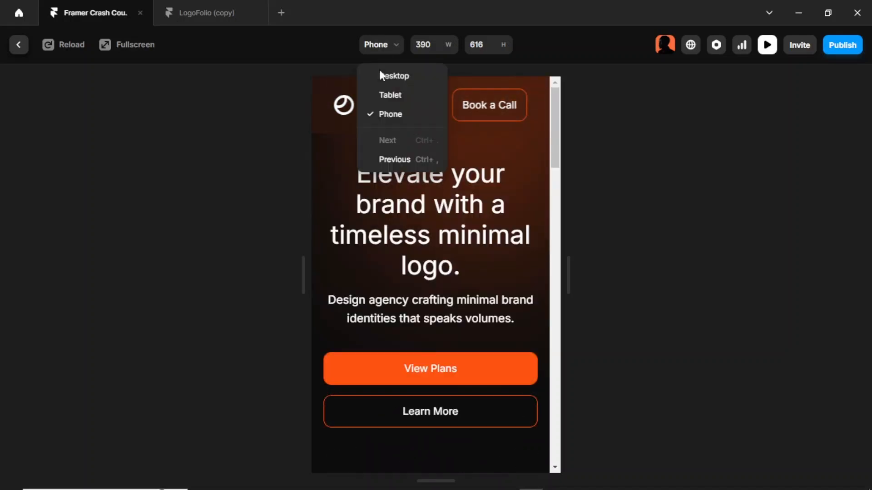
{"action": "left_click", "coordinate": [386, 94]}
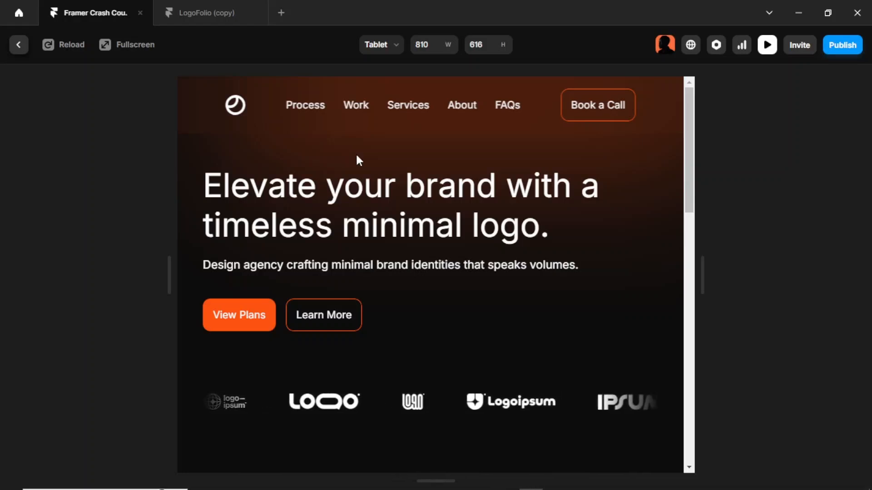
- Open the Navigation Menu component and set the Tablet variant's left and right padding to 0
{"action": "key", "text": "Escape"}
{"action": "left_click", "coordinate": [595, 152]}
{"action": "key", "text": "ctrl+Return"}
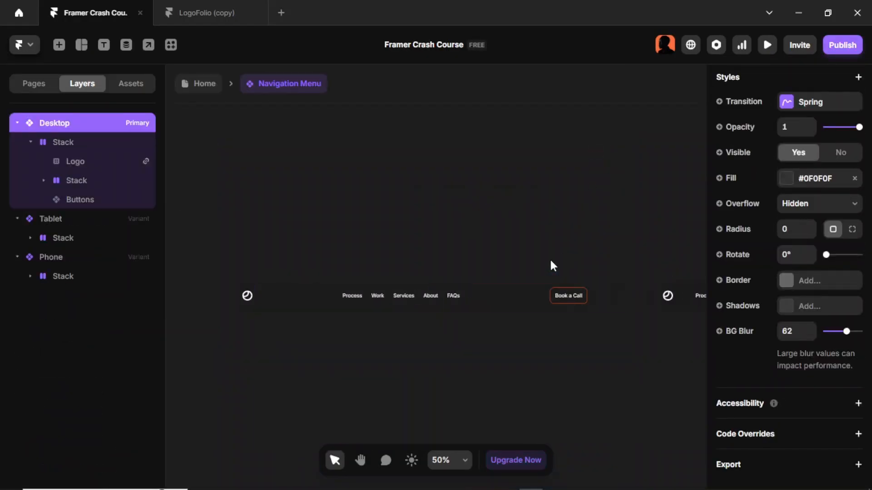
{"action": "key", "text": "Tab"}
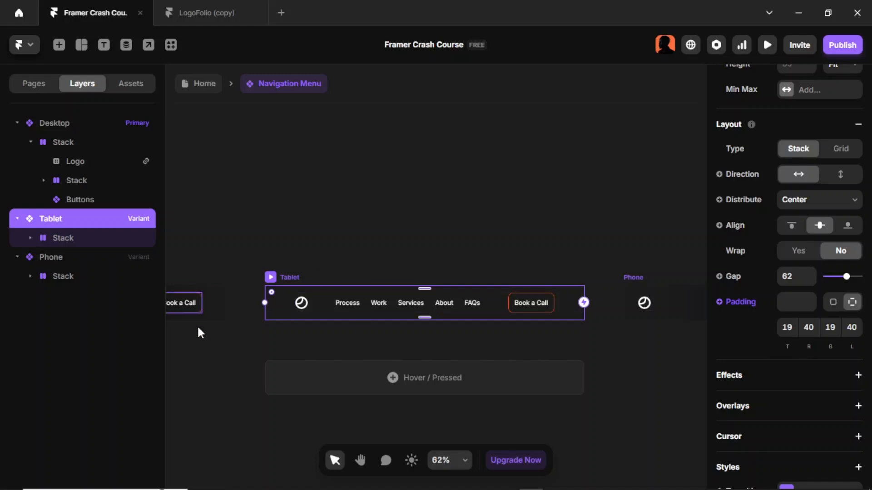
{"action": "key", "text": "shift+2"}
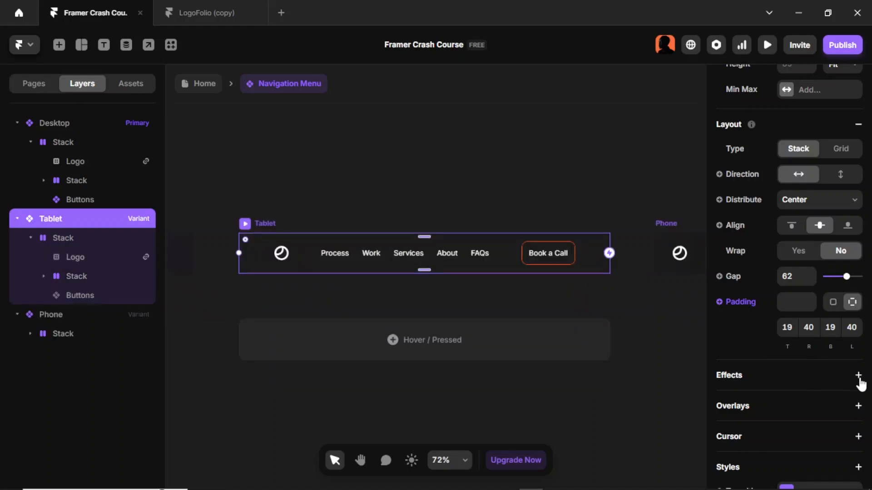
{"action": "left_click", "coordinate": [812, 334]}
{"action": "type", "text": "0"}
{"action": "left_click", "coordinate": [857, 333]}
{"action": "type", "text": "0"}
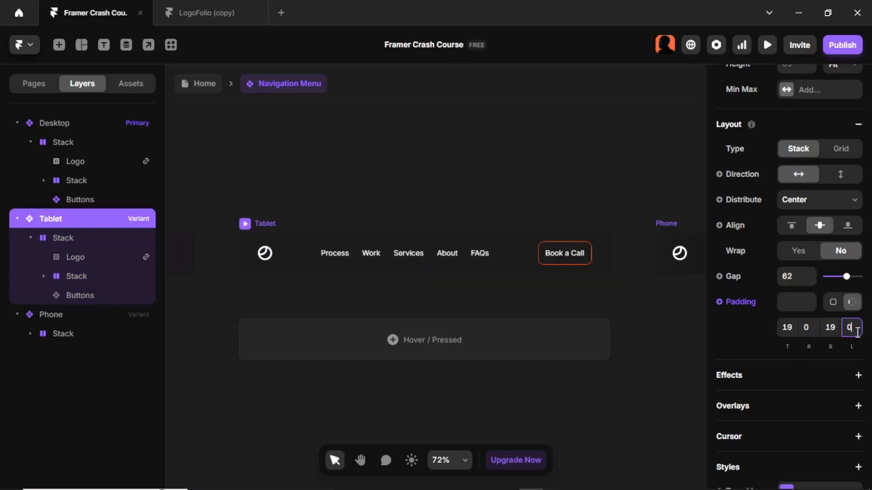
- Preview the page at tablet size and scroll to check the navigation bar
{"action": "double_click", "coordinate": [614, 201]}
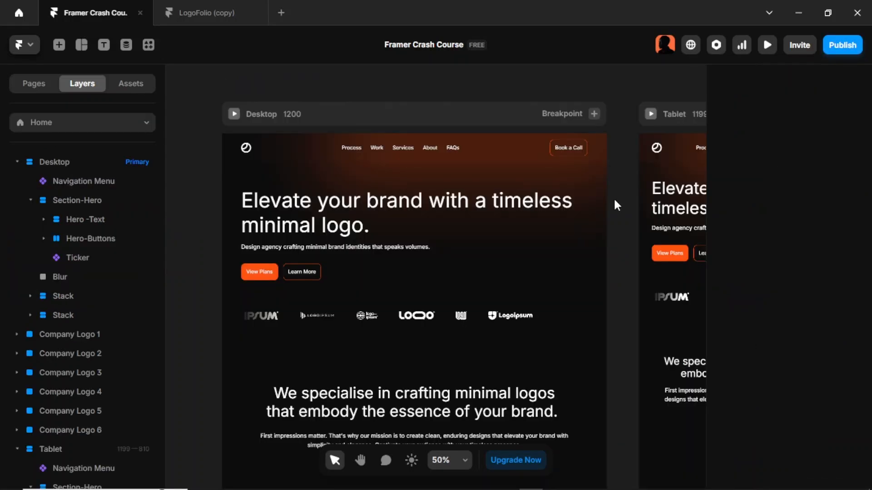
{"action": "key", "text": "ctrl+p"}
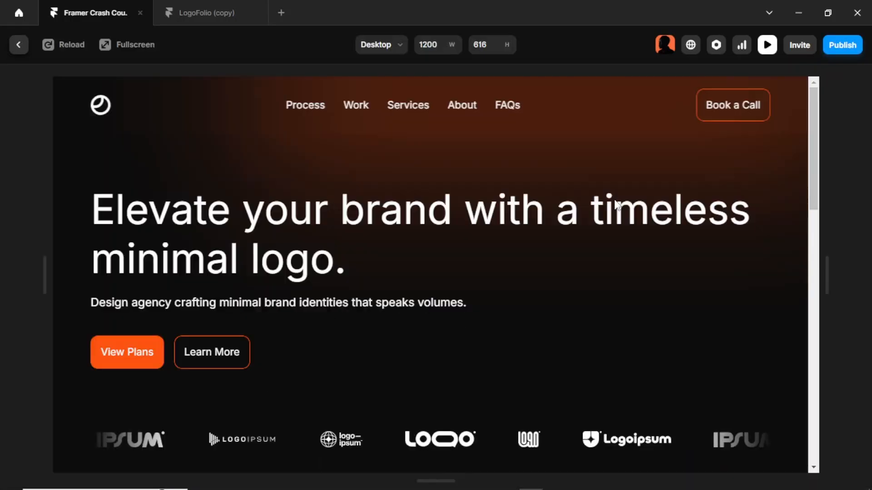
{"action": "left_click", "coordinate": [392, 50]}
{"action": "left_click", "coordinate": [408, 89]}
{"action": "scroll", "coordinate": [409, 100], "scroll_direction": "down", "scroll_amount": 5}
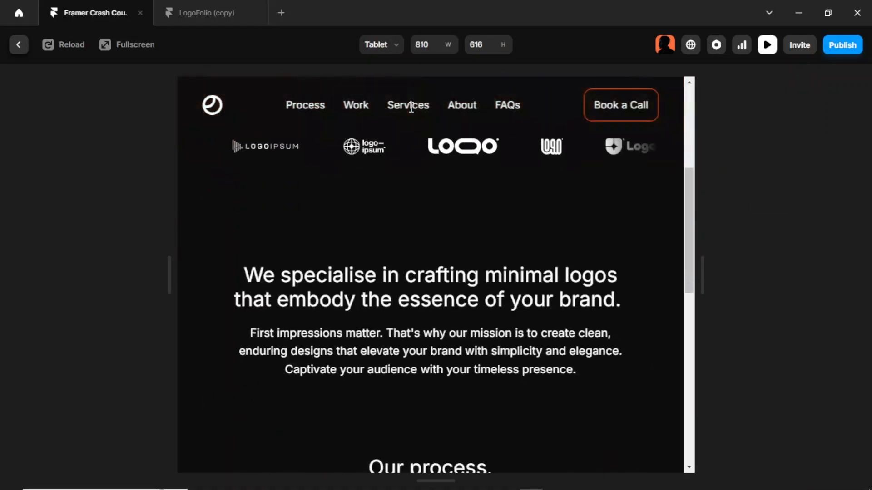
{"action": "scroll", "coordinate": [411, 108], "scroll_direction": "down", "scroll_amount": 10}
{"action": "scroll", "coordinate": [409, 107], "scroll_direction": "up", "scroll_amount": 7}
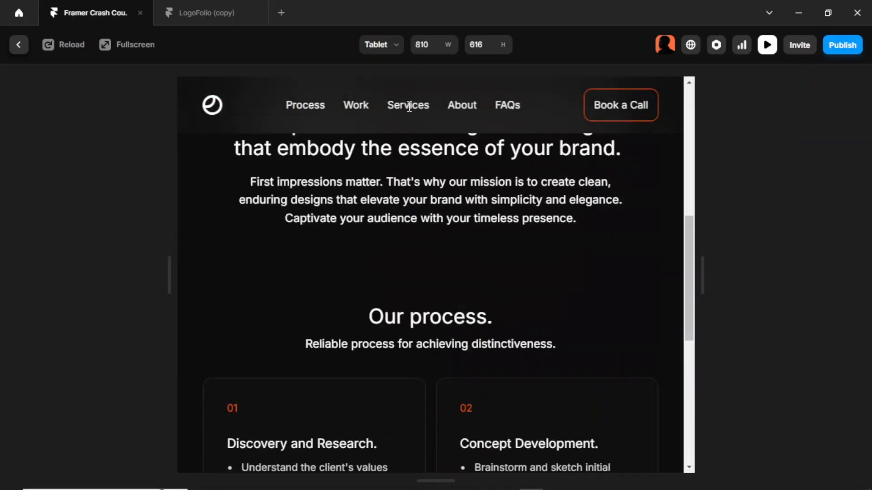
{"action": "scroll", "coordinate": [409, 108], "scroll_direction": "up", "scroll_amount": 8}
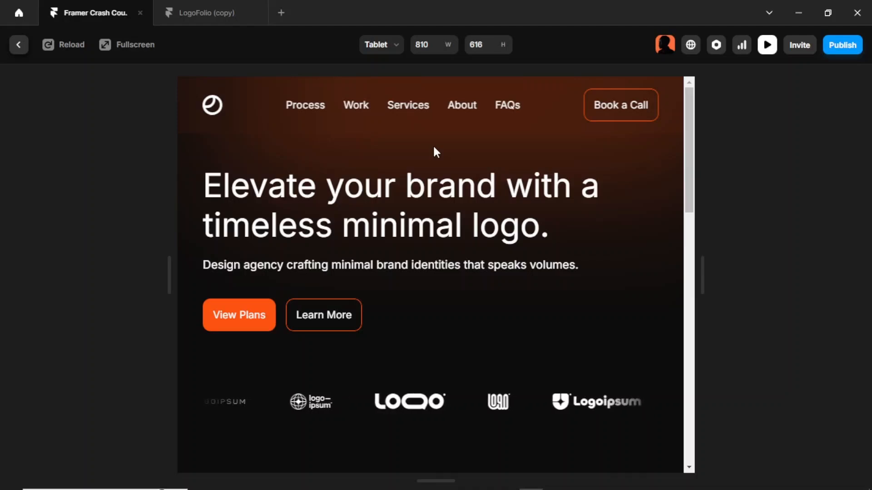
{"action": "key", "text": "Escape"}
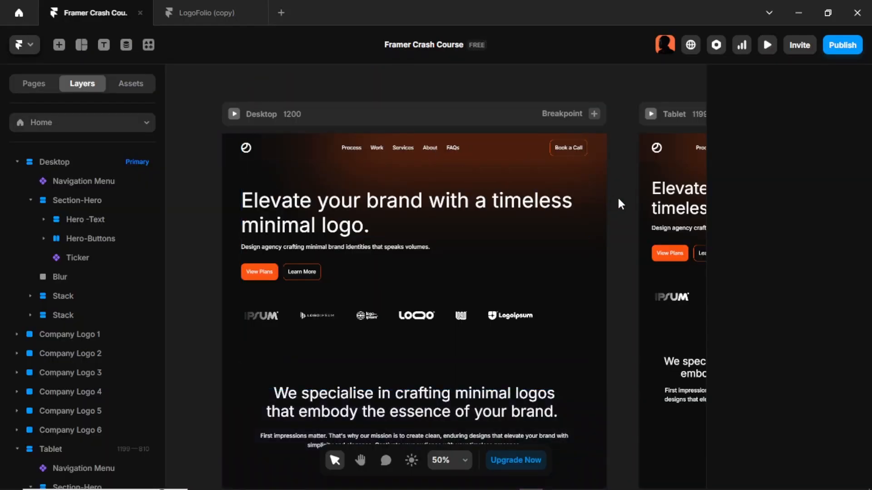
- Open the Navigation Menu component and set the Phone variant's left and right padding to 0
{"action": "left_click", "coordinate": [249, 151]}
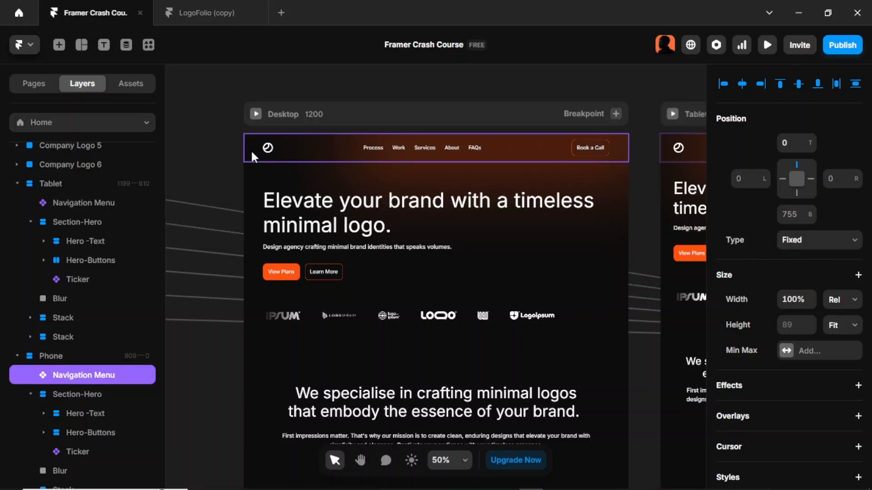
{"action": "double_click", "coordinate": [252, 149]}
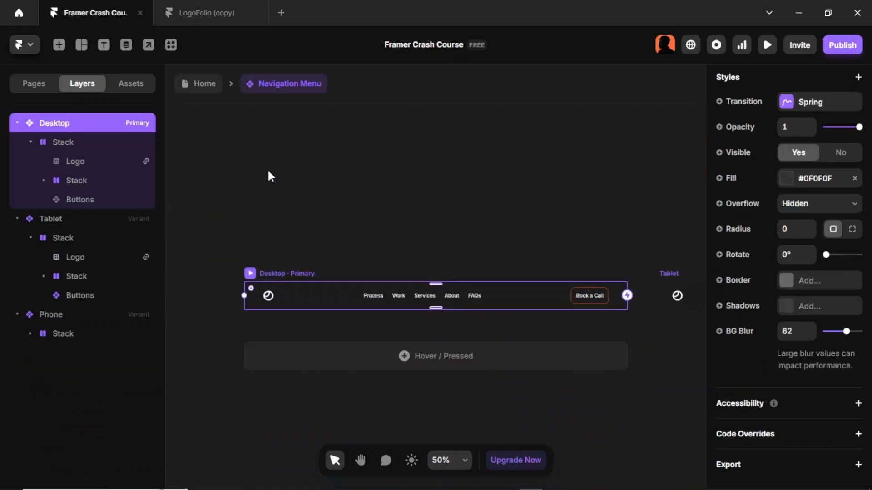
{"action": "scroll", "coordinate": [561, 232], "scroll_direction": "right", "scroll_amount": 10}
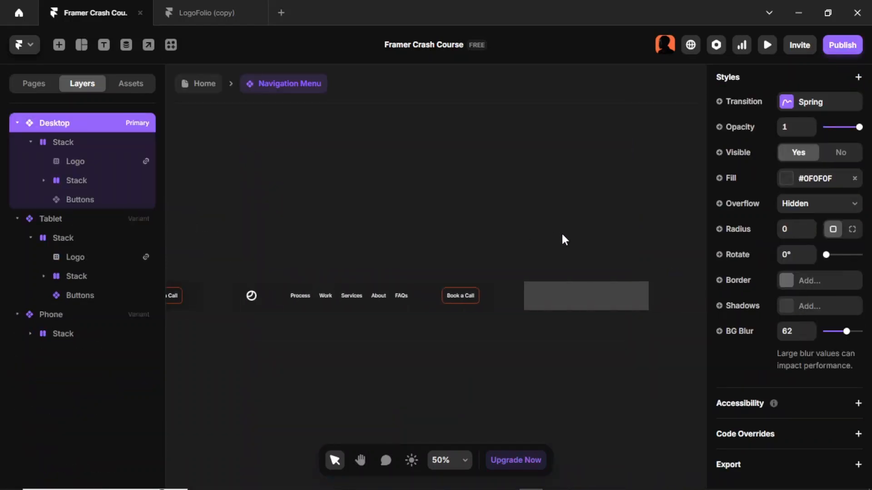
{"action": "left_click", "coordinate": [429, 273]}
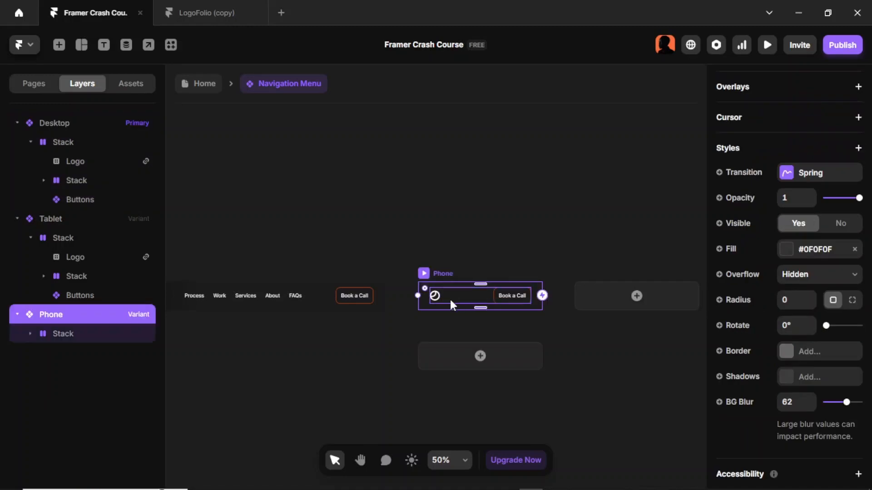
{"action": "scroll", "coordinate": [825, 331], "scroll_direction": "down", "scroll_amount": 2}
{"action": "scroll", "coordinate": [823, 322], "scroll_direction": "up", "scroll_amount": 10}
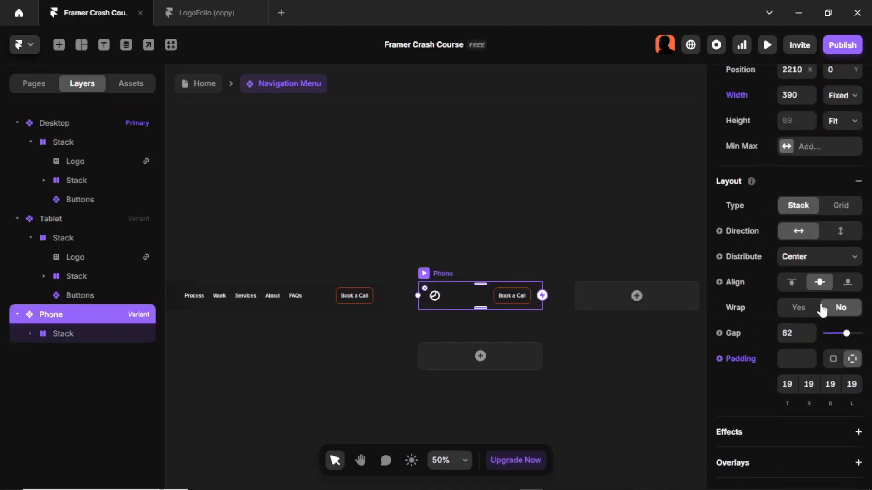
{"action": "scroll", "coordinate": [825, 305], "scroll_direction": "down", "scroll_amount": 4}
{"action": "scroll", "coordinate": [793, 286], "scroll_direction": "up", "scroll_amount": 3}
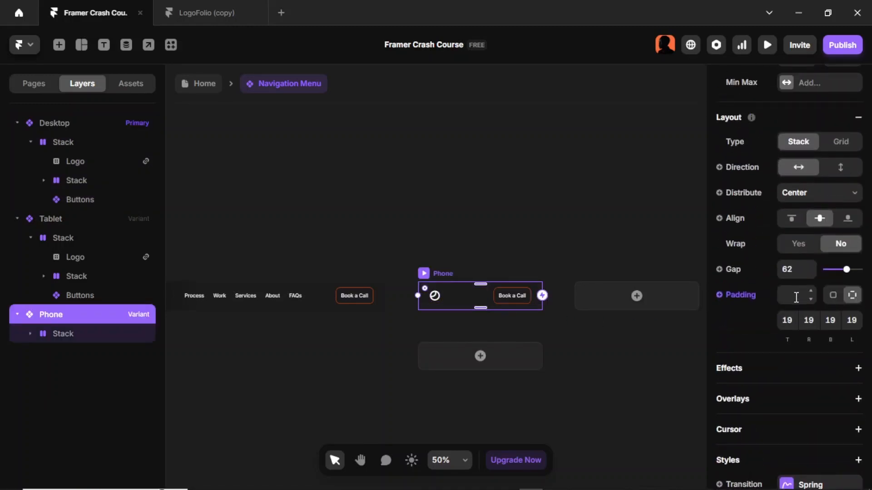
{"action": "left_click", "coordinate": [810, 324]}
{"action": "type", "text": "0"}
{"action": "left_click", "coordinate": [859, 321]}
{"action": "type", "text": "0"}
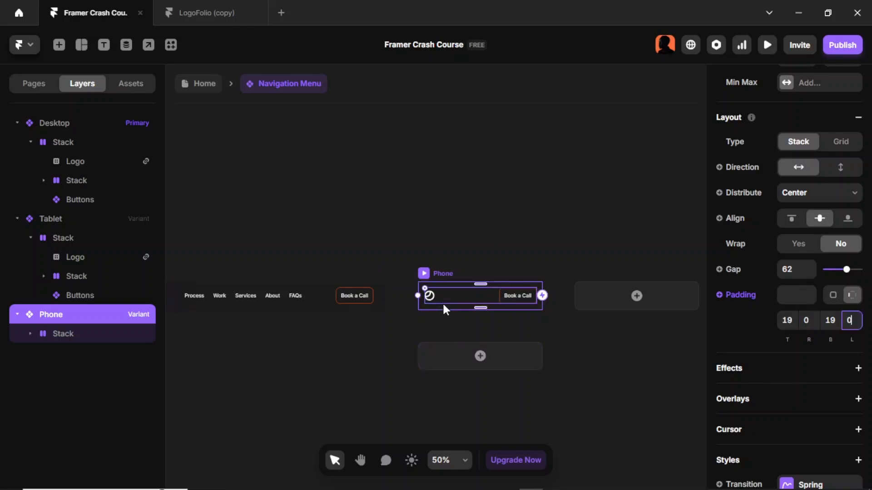
- Preview the page at phone size and scroll to check the navigation bar
{"action": "double_click", "coordinate": [316, 379]}
{"action": "left_click", "coordinate": [630, 230]}
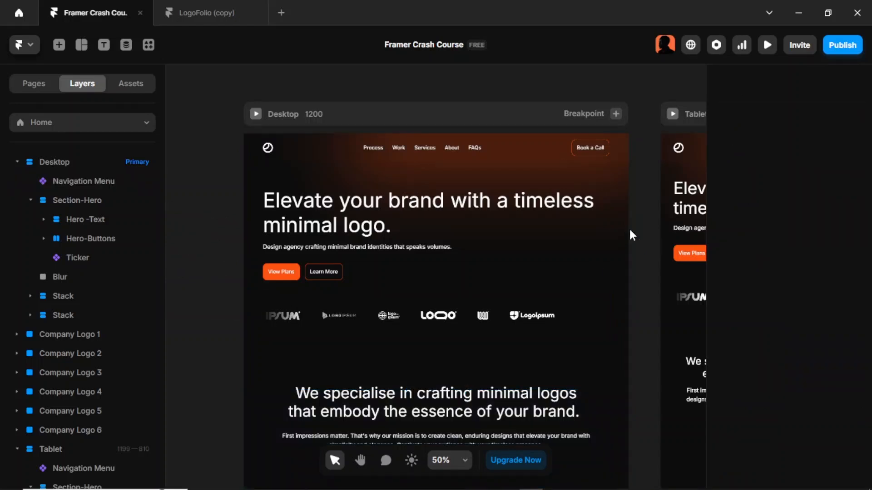
{"action": "key", "text": "ctrl+p"}
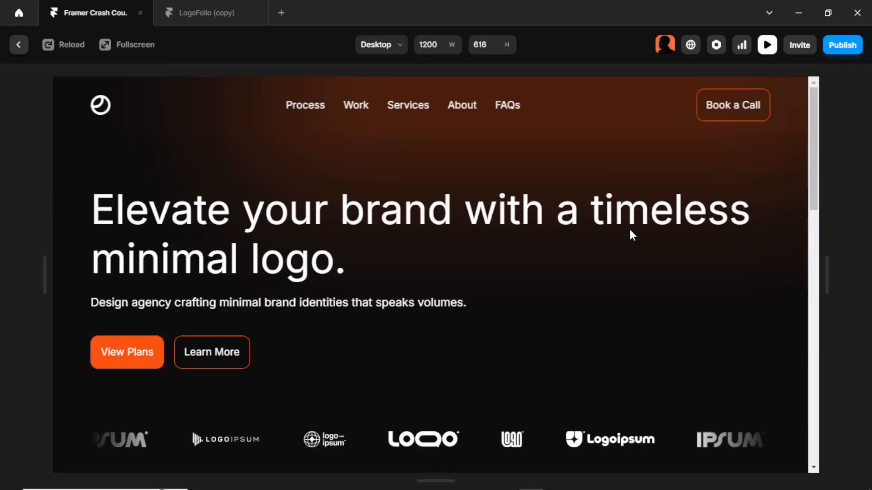
{"action": "left_click", "coordinate": [404, 51]}
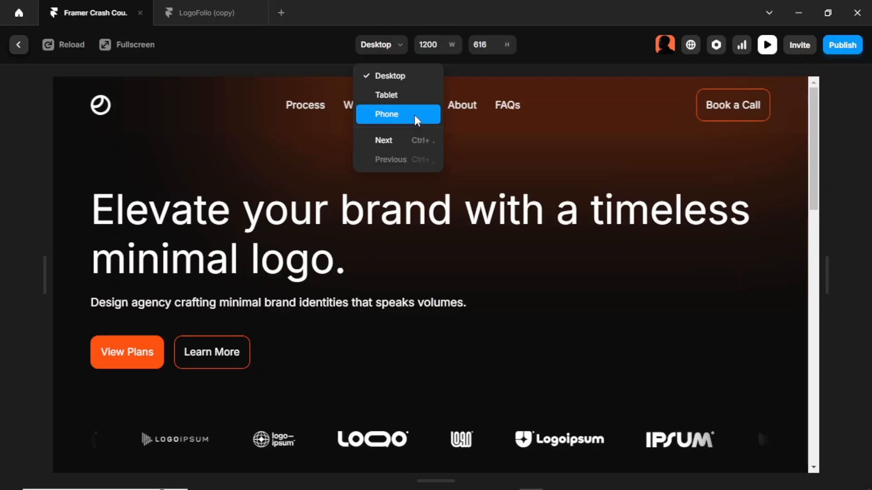
{"action": "left_click", "coordinate": [414, 116]}
{"action": "scroll", "coordinate": [419, 190], "scroll_direction": "down", "scroll_amount": 10}
{"action": "scroll", "coordinate": [418, 187], "scroll_direction": "up", "scroll_amount": 10}
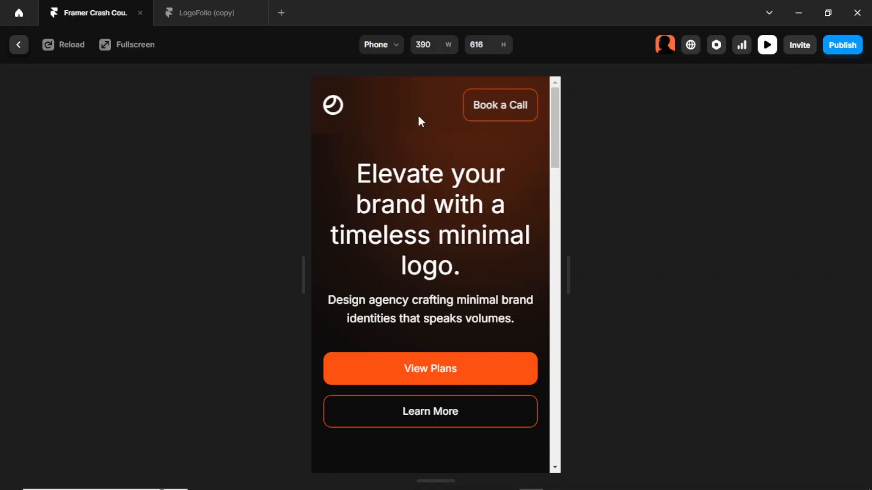
{"action": "key", "text": "Escape"}
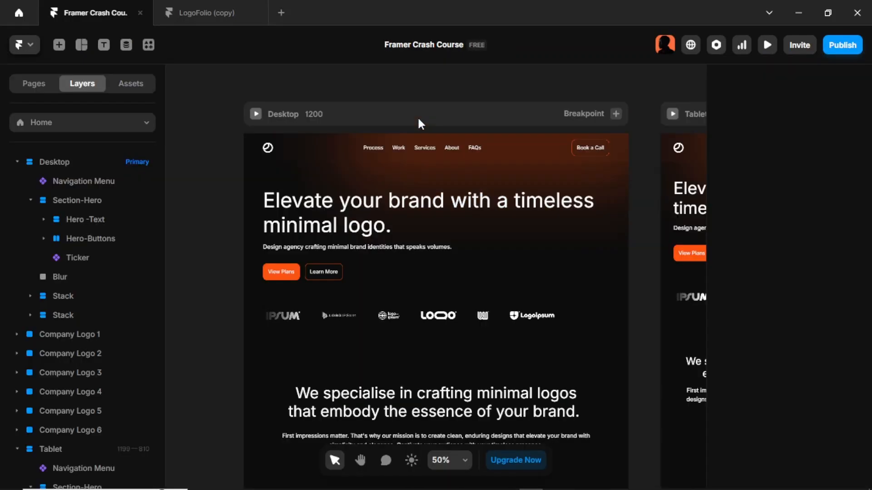
- Set the Phone variant's top and bottom padding in the Navigation Menu component to 9
{"action": "left_click", "coordinate": [259, 153]}
{"action": "double_click", "coordinate": [260, 153]}
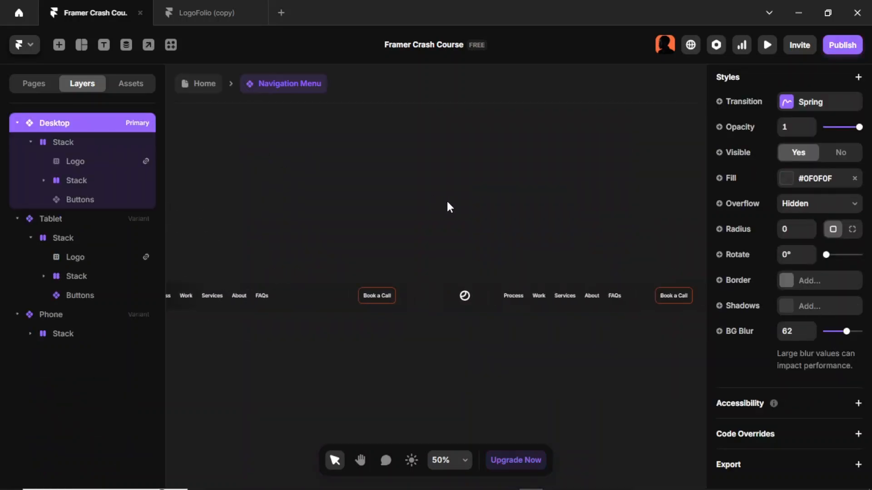
{"action": "scroll", "coordinate": [447, 203], "scroll_direction": "right", "scroll_amount": 6}
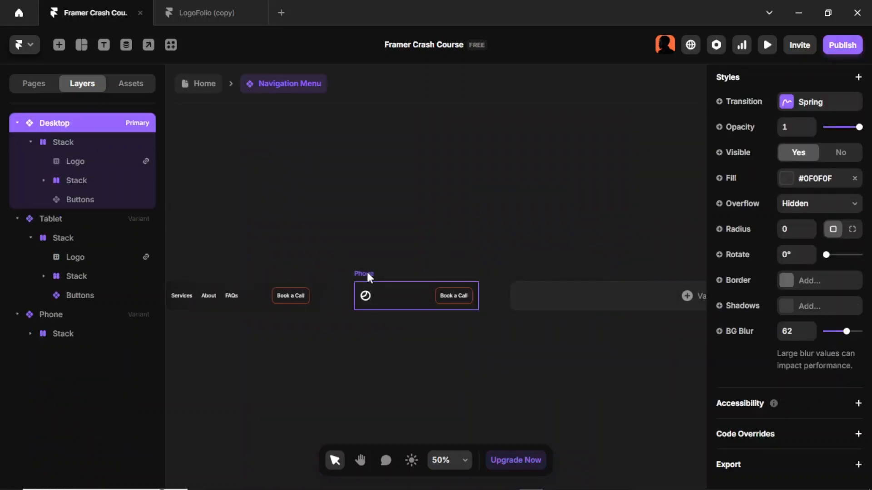
{"action": "left_click", "coordinate": [368, 275]}
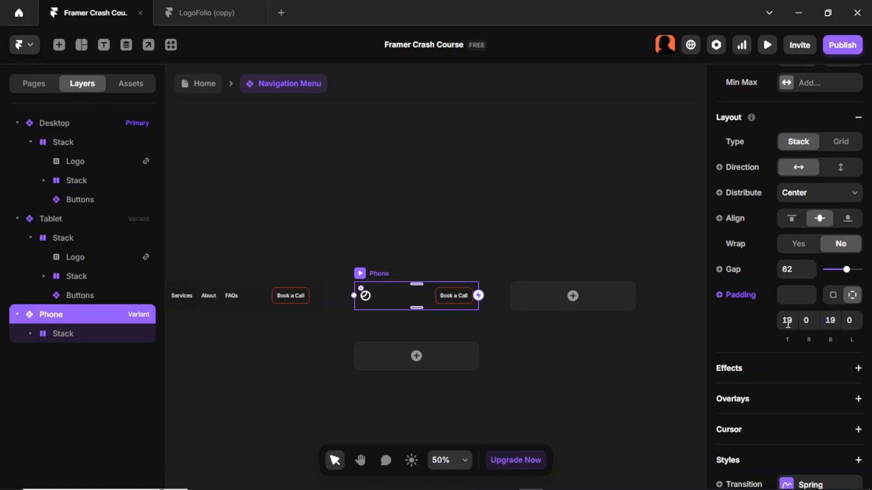
{"action": "left_click", "coordinate": [788, 321]}
{"action": "type", "text": "9"}
{"action": "key", "text": "Return"}
{"action": "left_click", "coordinate": [832, 321]}
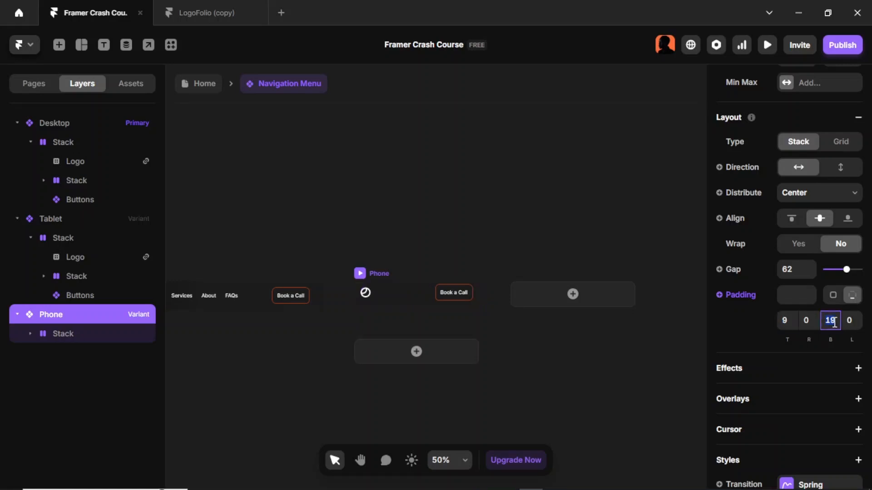
{"action": "type", "text": "9"}
{"action": "key", "text": "Return"}
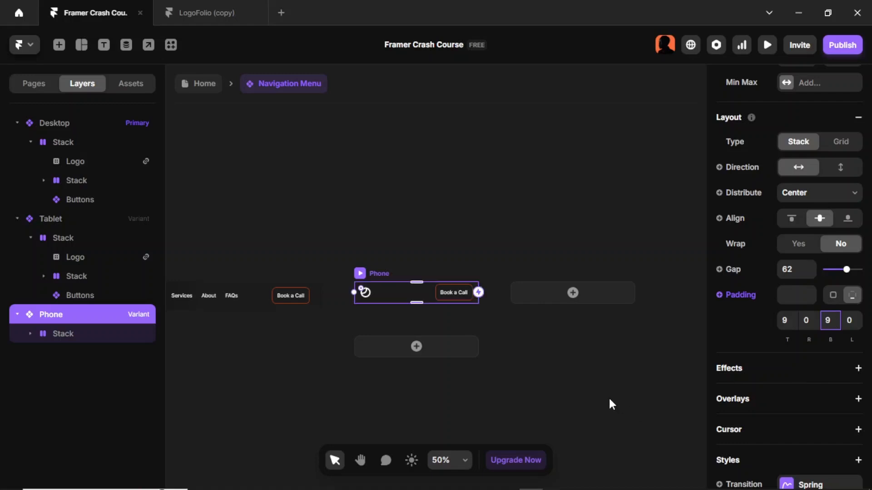
{"action": "key", "text": "Escape"}
{"action": "key", "text": "Escape"}
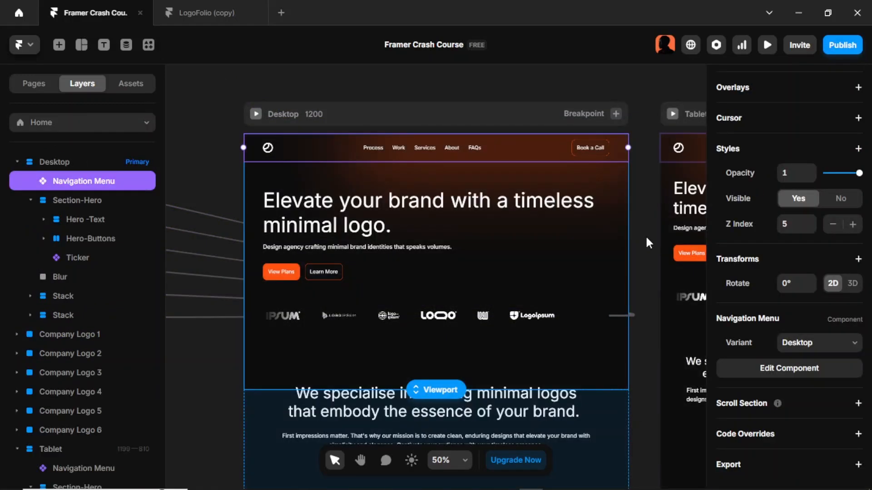
- Preview the page at phone size again and scroll to check the navigation bar's new padding
{"action": "key", "text": "ctrl+p"}
{"action": "left_click", "coordinate": [395, 44]}
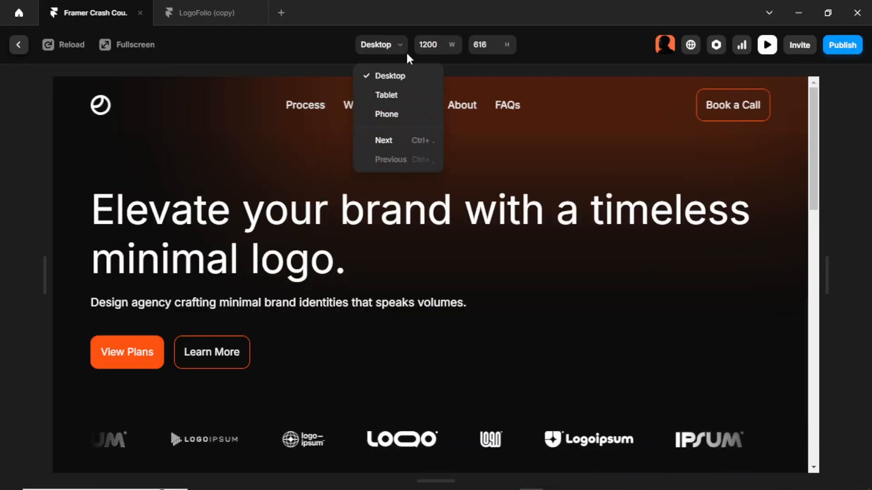
{"action": "left_click", "coordinate": [412, 114]}
{"action": "scroll", "coordinate": [458, 119], "scroll_direction": "down", "scroll_amount": 5}
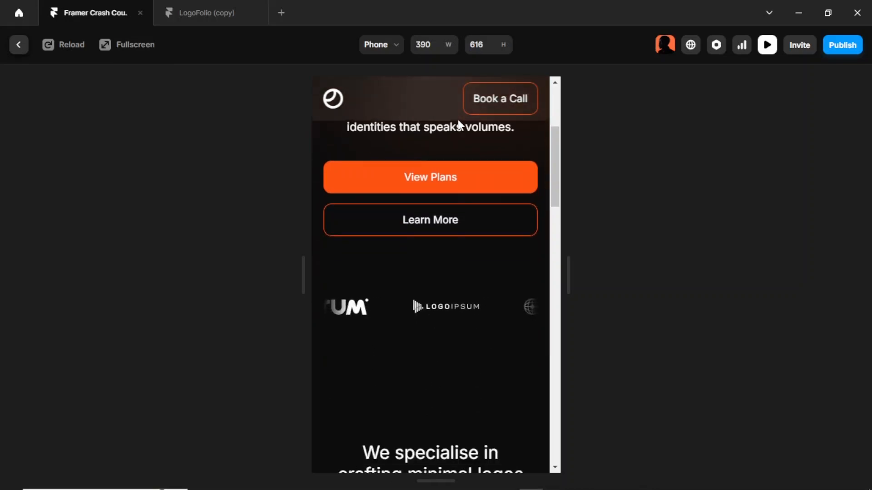
{"action": "scroll", "coordinate": [457, 119], "scroll_direction": "down", "scroll_amount": 10}
{"action": "scroll", "coordinate": [456, 119], "scroll_direction": "up", "scroll_amount": 11}
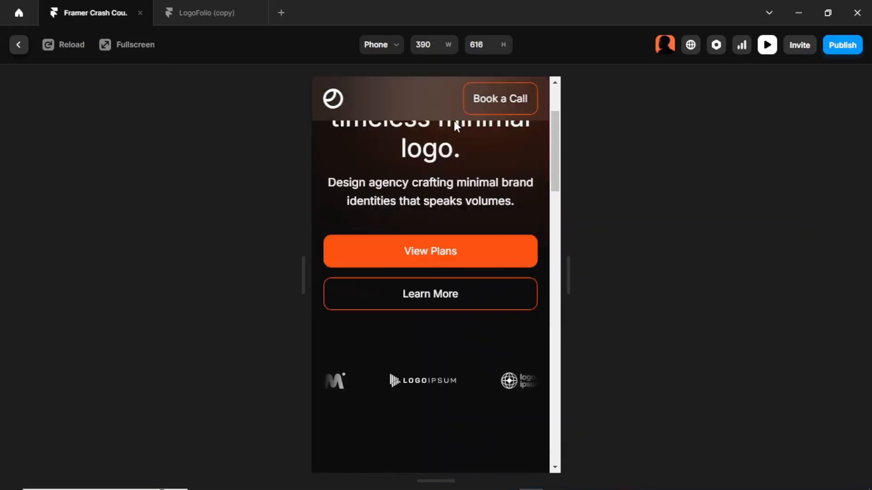
{"action": "scroll", "coordinate": [457, 127], "scroll_direction": "up", "scroll_amount": 3}
{"action": "key", "text": "Escape"}
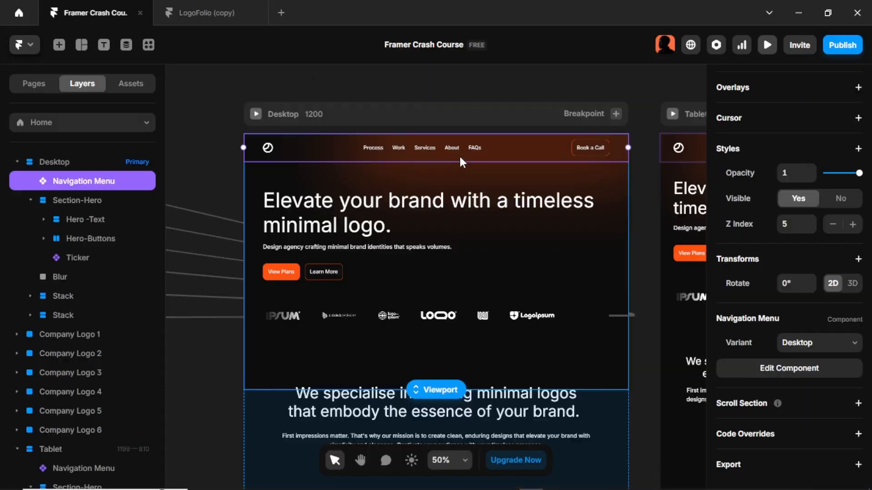
- Rename the Desktop frame's Stack holding the specialise text as Section-Intro
{"action": "left_click", "coordinate": [652, 205]}
{"action": "scroll", "coordinate": [652, 205], "scroll_direction": "down", "scroll_amount": 1}
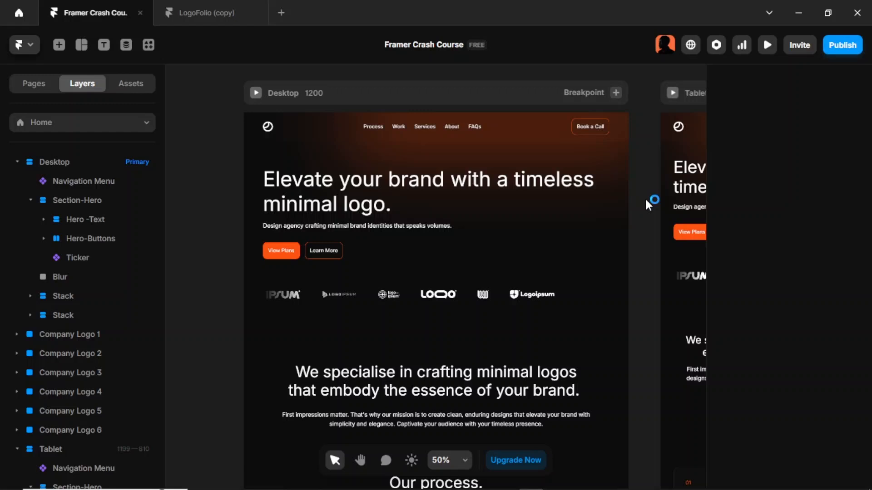
{"action": "scroll", "coordinate": [191, 315], "scroll_direction": "down", "scroll_amount": 4}
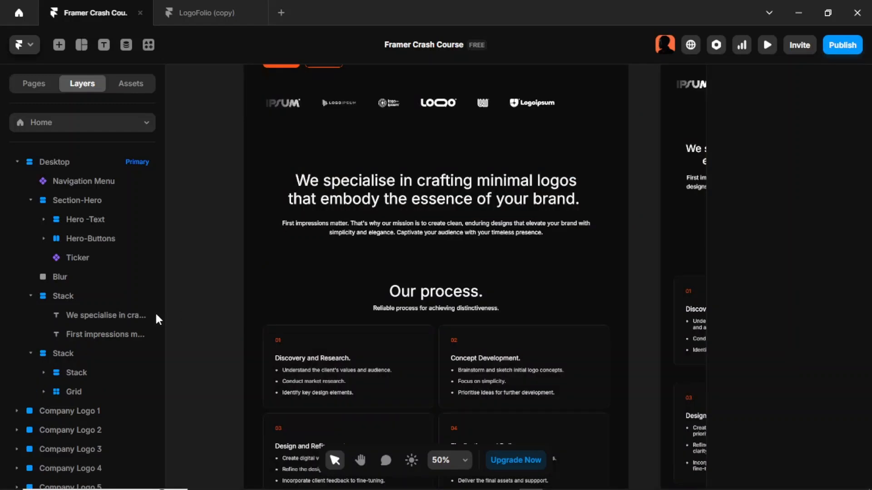
{"action": "double_click", "coordinate": [72, 297]}
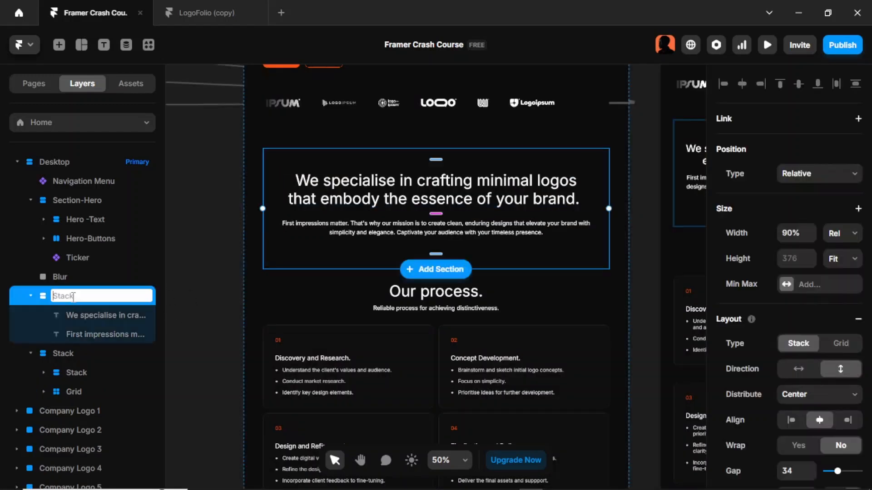
{"action": "type", "text": "Section-Intro"}
{"action": "key", "text": "Return"}
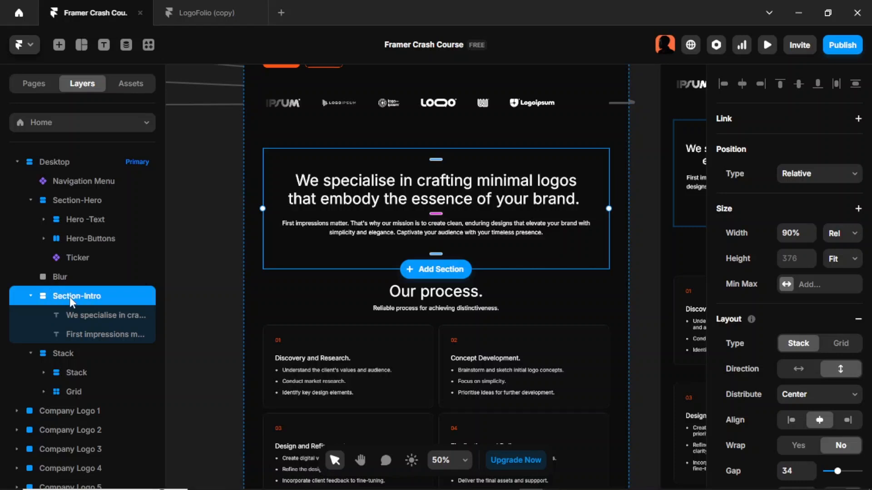
- Rename the Stack containing the Our process content as Section-Process
{"action": "scroll", "coordinate": [466, 288], "scroll_direction": "down", "scroll_amount": 3}
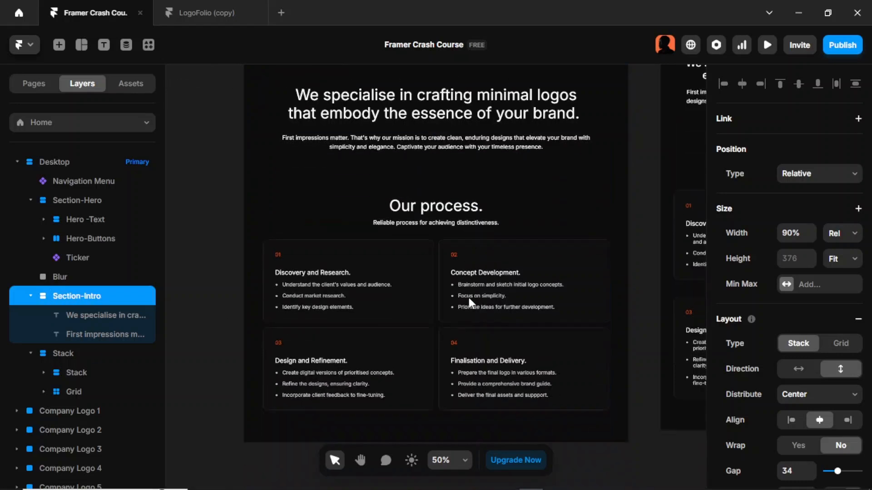
{"action": "left_click", "coordinate": [370, 225]}
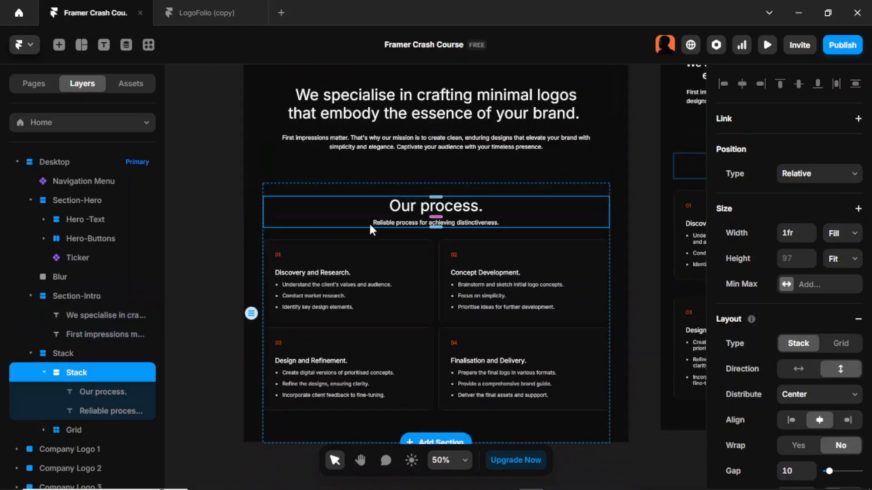
{"action": "left_click", "coordinate": [95, 361]}
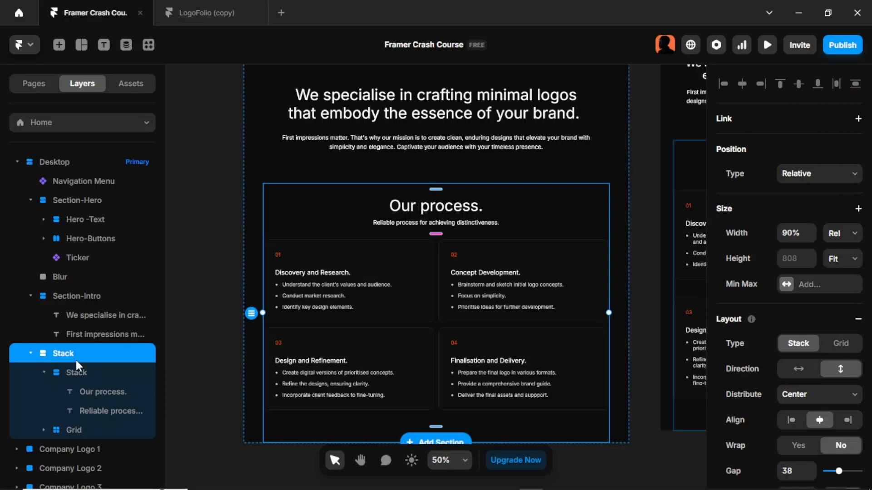
{"action": "double_click", "coordinate": [66, 350]}
{"action": "type", "text": "Se"}
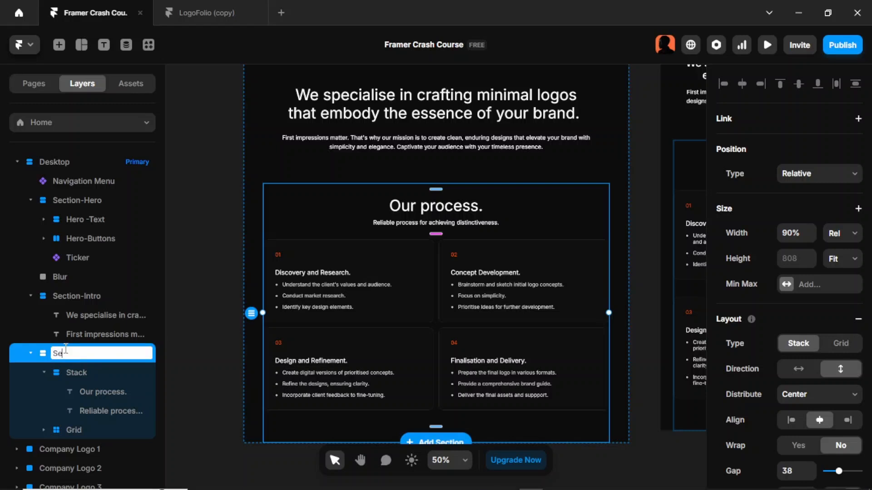
{"action": "type", "text": "ction-Process"}
{"action": "key", "text": "Return"}
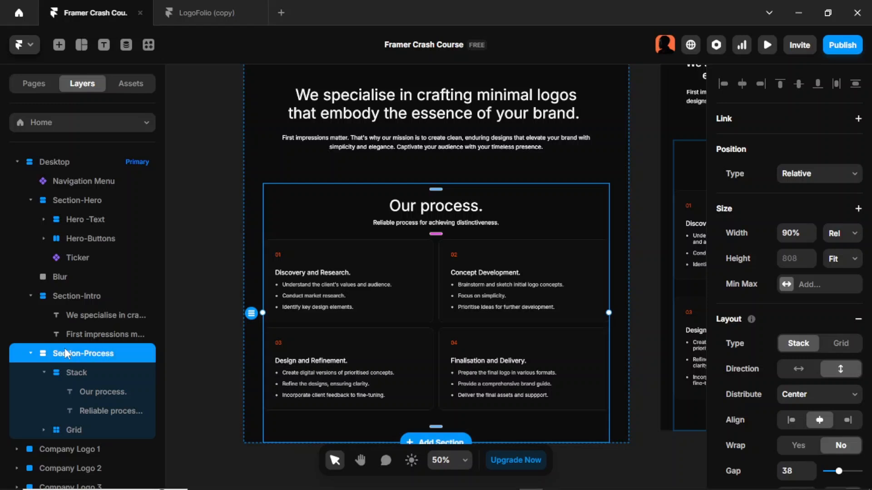
- Rename the inner Stack holding the process heading and subtitle as Intro-Prcoess
{"action": "double_click", "coordinate": [76, 372]}
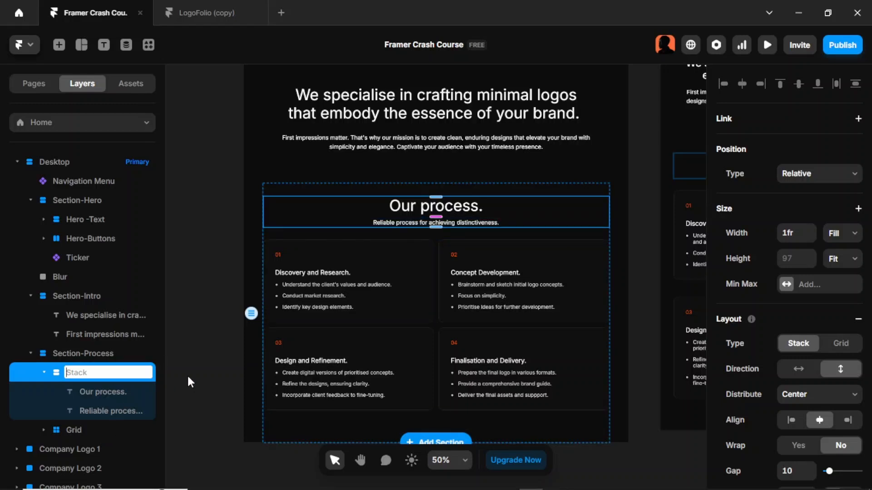
{"action": "key", "text": "BackSpace"}
{"action": "type", "text": "Intro-Prcoess"}
{"action": "key", "text": "Return"}
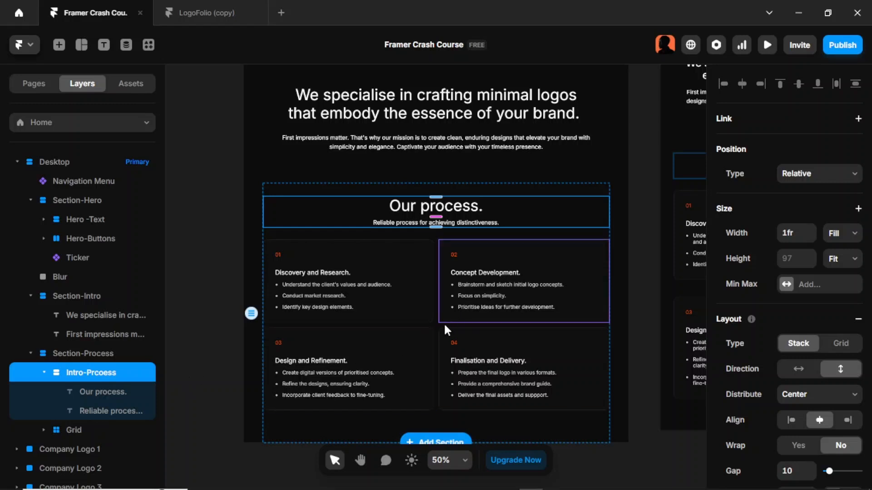
- Rename the Grid of process cards as Main-Process
{"action": "left_click", "coordinate": [78, 428]}
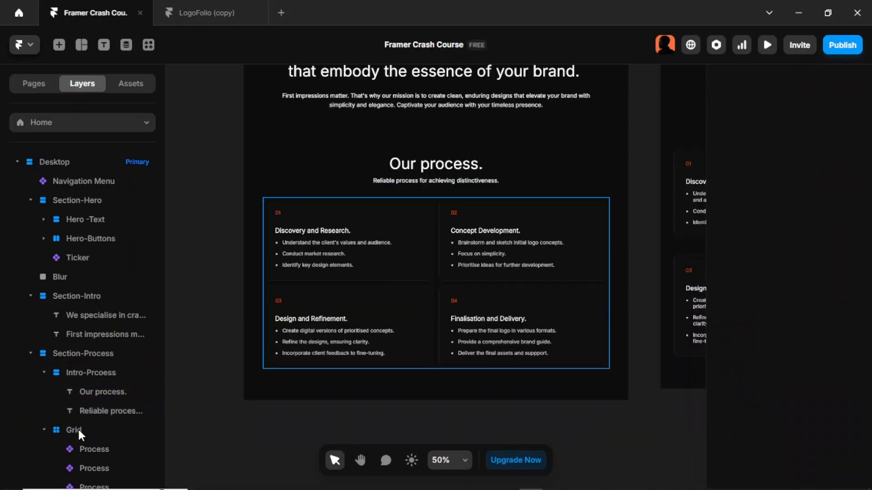
{"action": "double_click", "coordinate": [75, 430]}
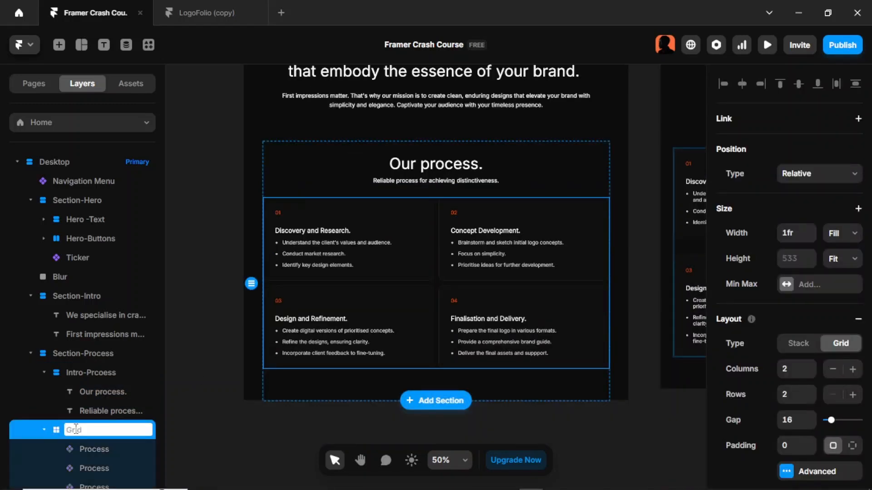
{"action": "type", "text": "Main-Process"}
{"action": "key", "text": "Return"}
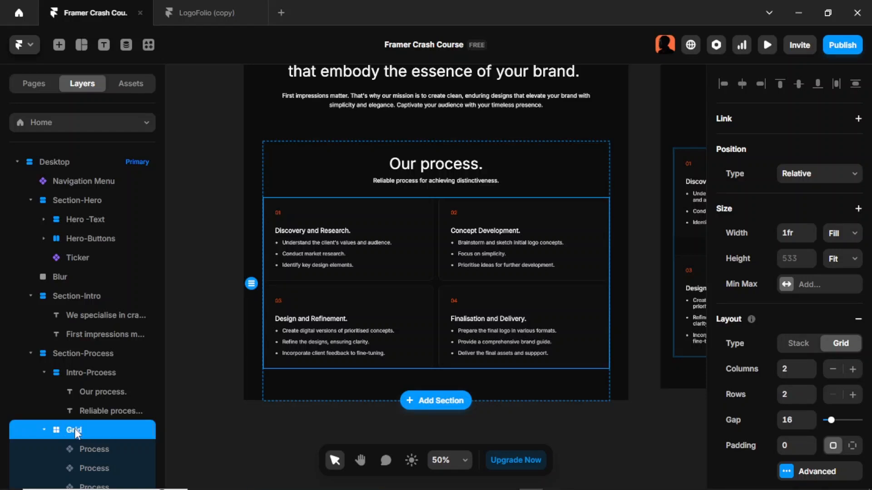
- Duplicate the Section-Process stack to start a new section below it
{"action": "left_click", "coordinate": [205, 322]}
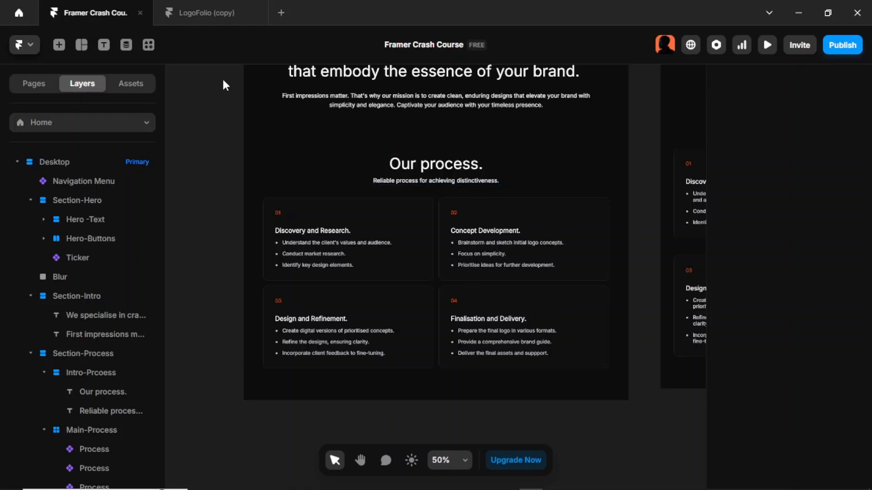
{"action": "left_click", "coordinate": [211, 21]}
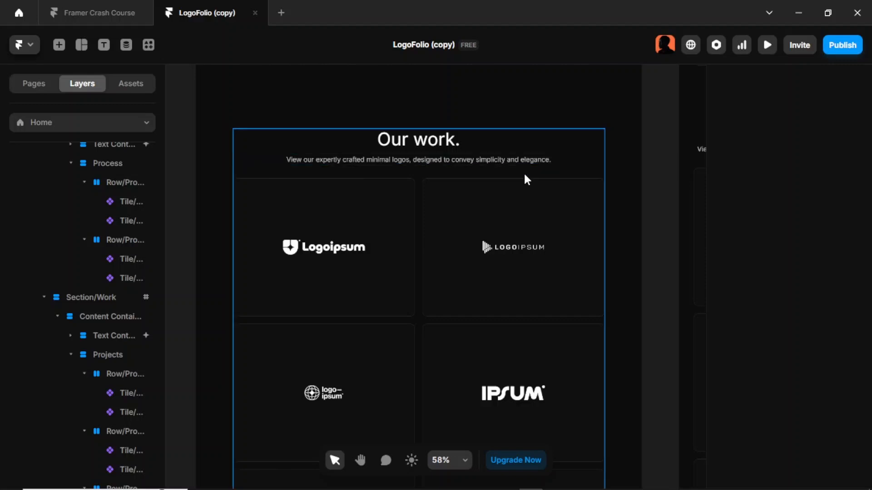
{"action": "key", "text": "ctrl+Tab"}
{"action": "left_click", "coordinate": [553, 190]}
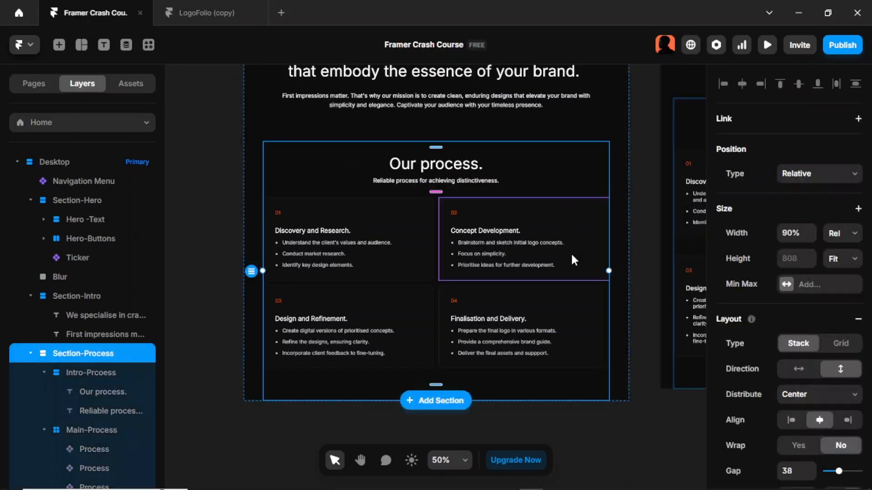
{"action": "key", "text": "ctrl+d"}
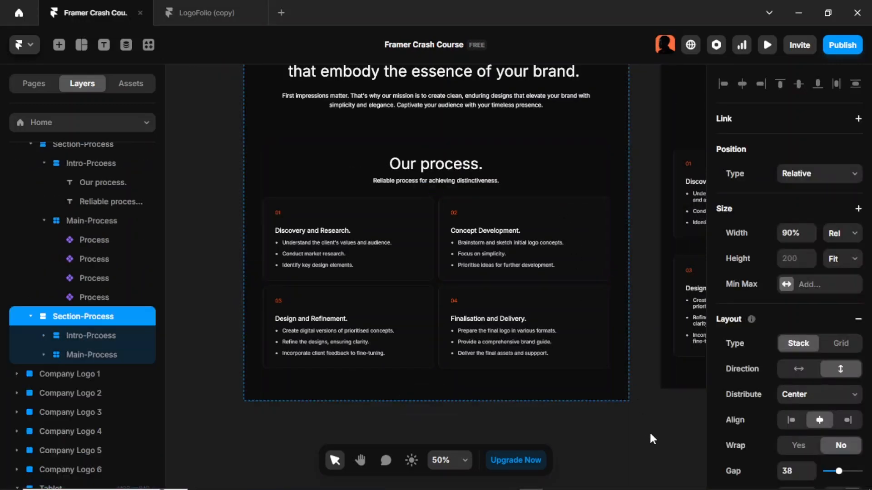
{"action": "scroll", "coordinate": [572, 363], "scroll_direction": "down", "scroll_amount": 3}
{"action": "scroll", "coordinate": [554, 352], "scroll_direction": "down", "scroll_amount": 3}
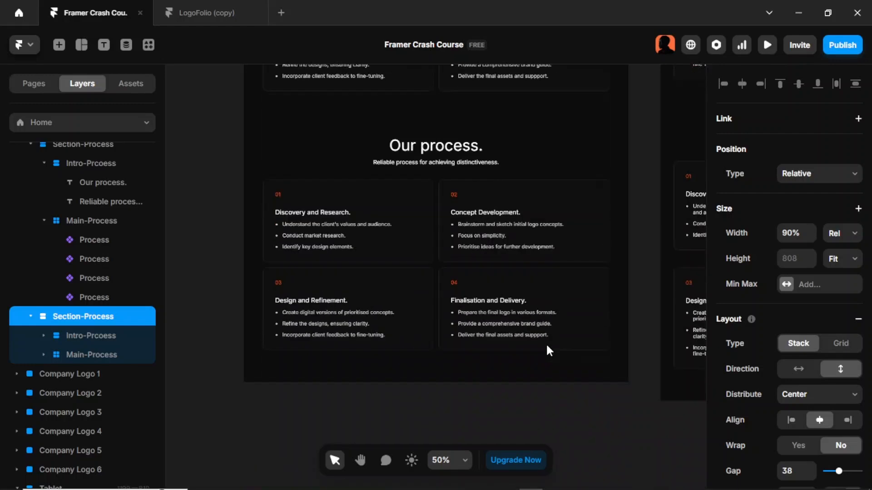
- Copy the 'Our work.' heading from the LogoFolio project and paste it into the duplicated section's heading
{"action": "left_click", "coordinate": [193, 21]}
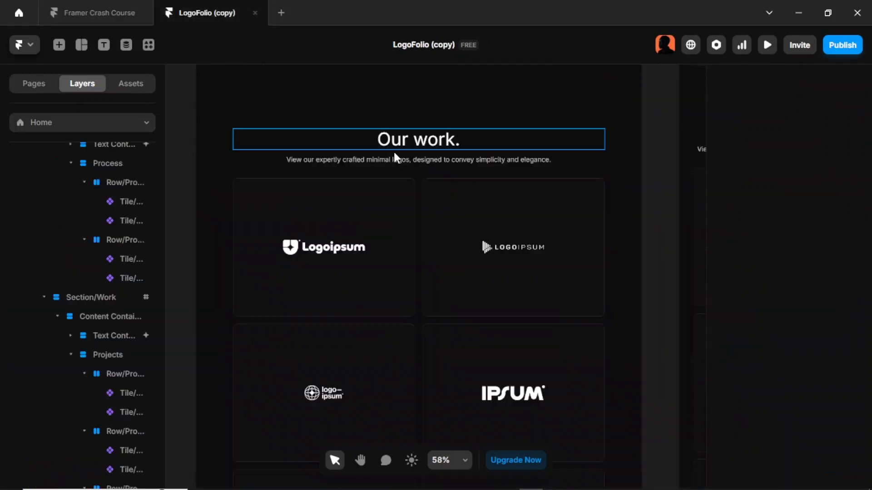
{"action": "double_click", "coordinate": [432, 138]}
{"action": "key", "text": "ctrl+c"}
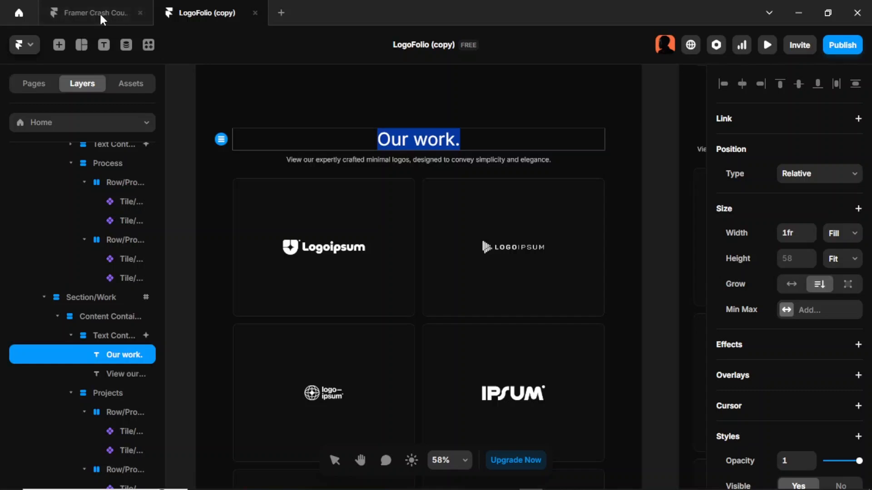
{"action": "left_click", "coordinate": [75, 15]}
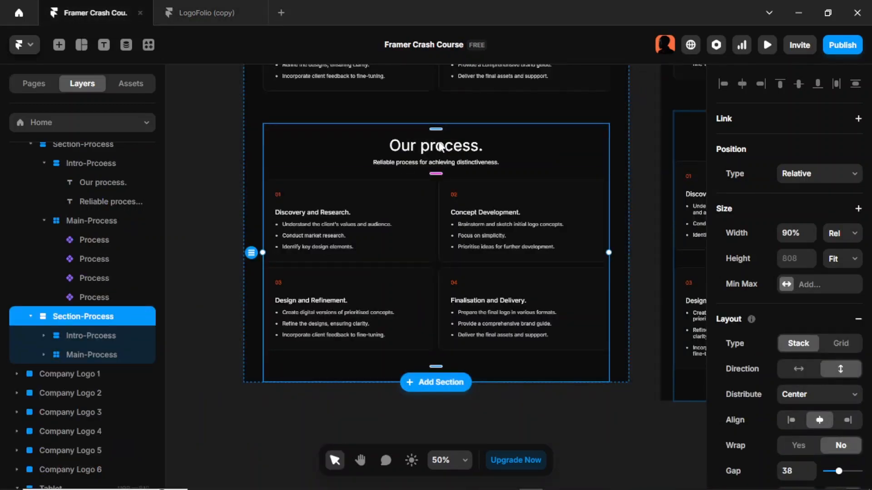
{"action": "left_click", "coordinate": [638, 184]}
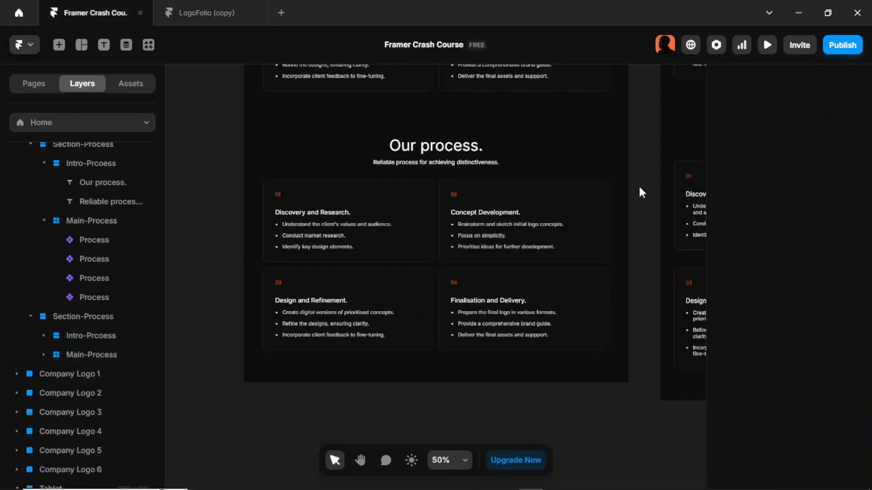
{"action": "double_click", "coordinate": [456, 149]}
{"action": "key", "text": "ctrl+v"}
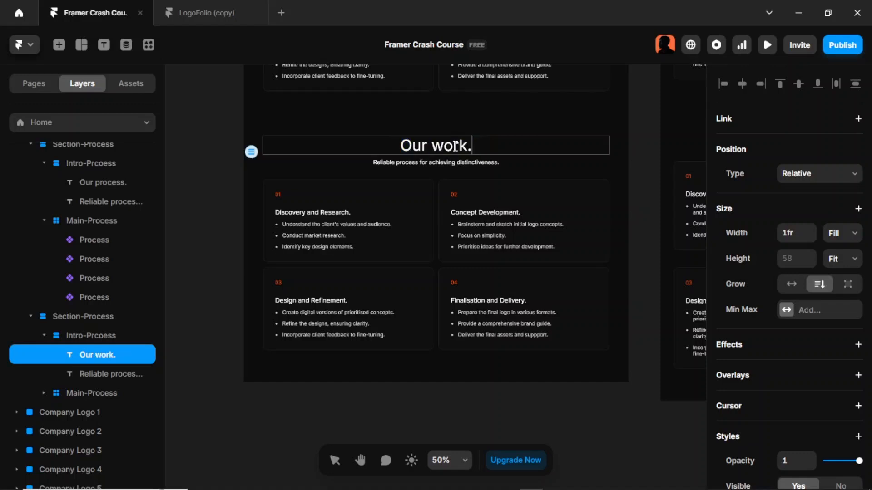
- Copy the LogoFolio Our work subtitle and paste it over the duplicated section's subtitle text
{"action": "left_click", "coordinate": [216, 11]}
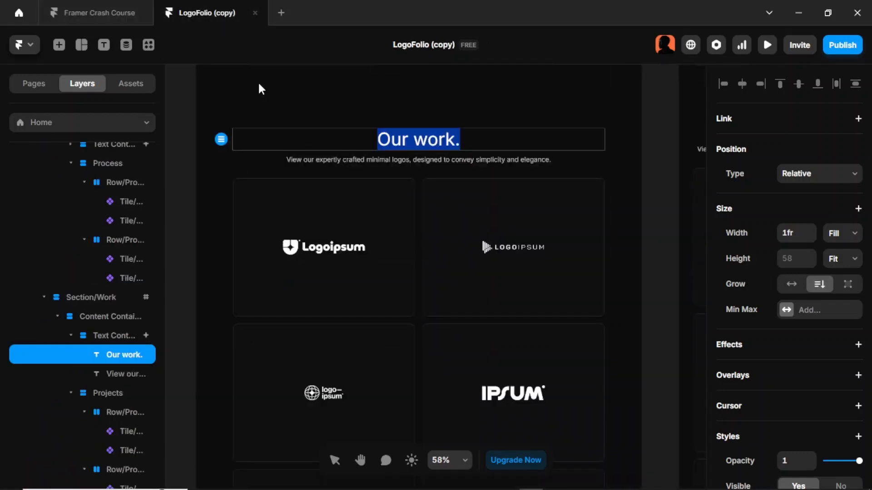
{"action": "key", "text": "Escape"}
{"action": "double_click", "coordinate": [337, 160]}
{"action": "key", "text": "ctrl+a"}
{"action": "key", "text": "ctrl+c"}
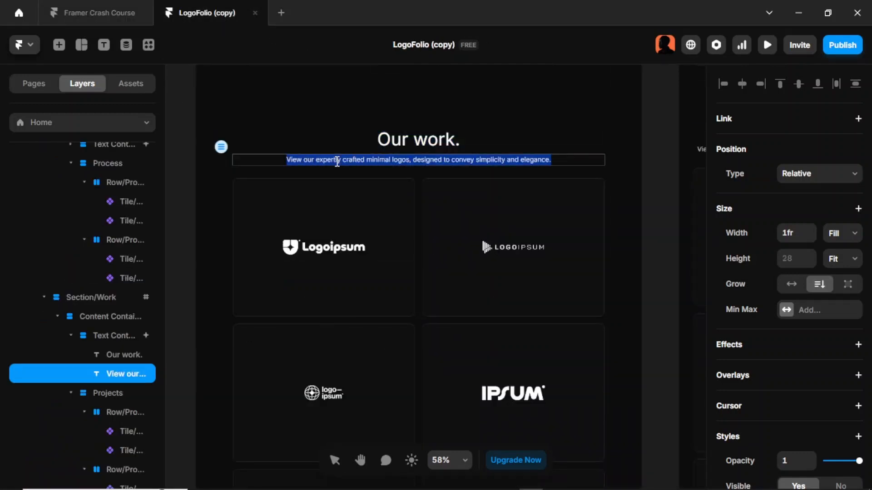
{"action": "left_click", "coordinate": [83, 7]}
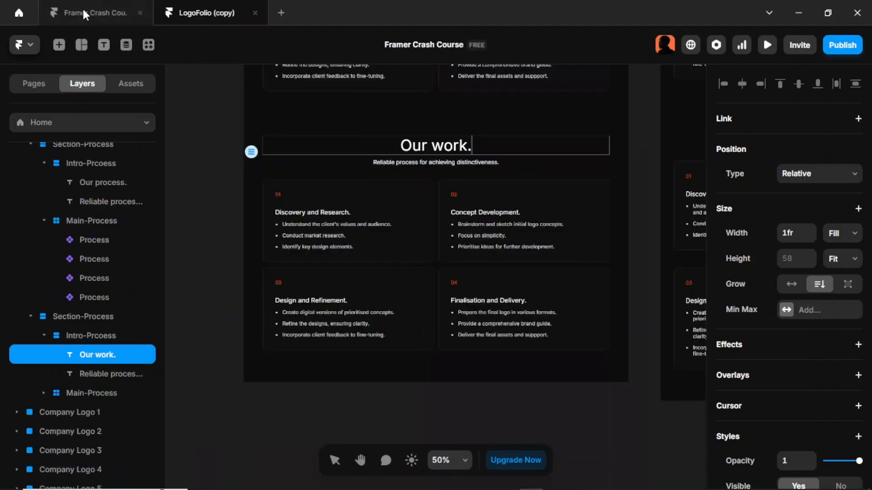
{"action": "double_click", "coordinate": [423, 162]}
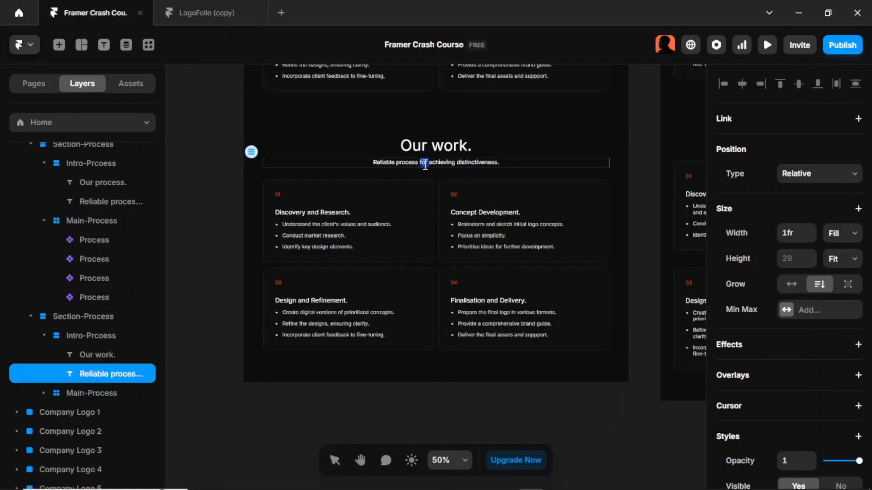
{"action": "key", "text": "ctrl+a"}
{"action": "key", "text": "ctrl+v"}
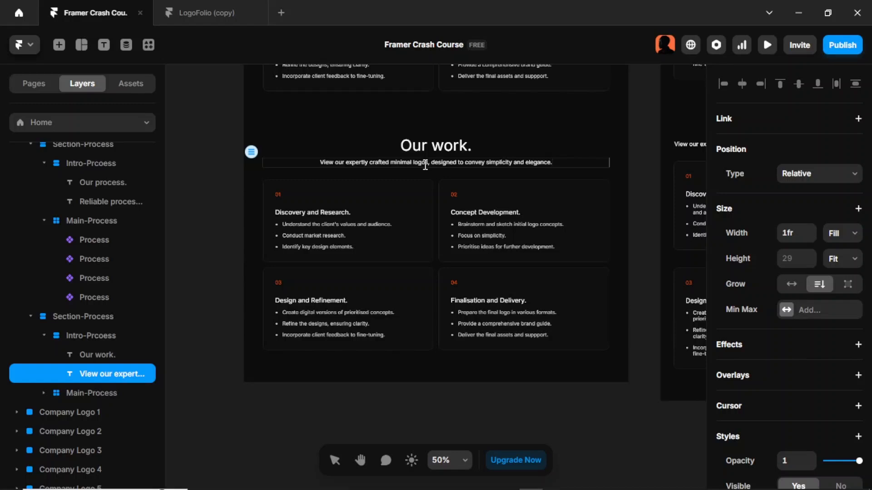
- Compare with the reference Our work tiles and add an Image element to the canvas below the new section
{"action": "left_click", "coordinate": [563, 408]}
{"action": "scroll", "coordinate": [563, 408], "scroll_direction": "down", "scroll_amount": 2}
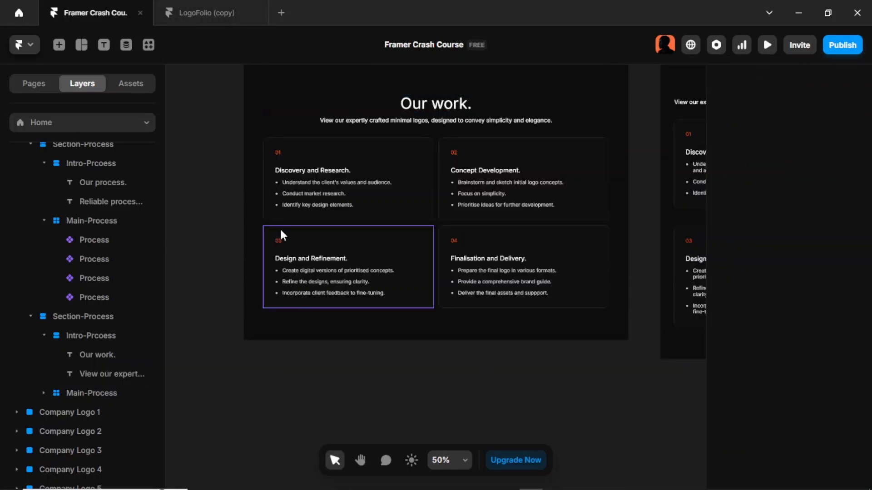
{"action": "left_click", "coordinate": [228, 11]}
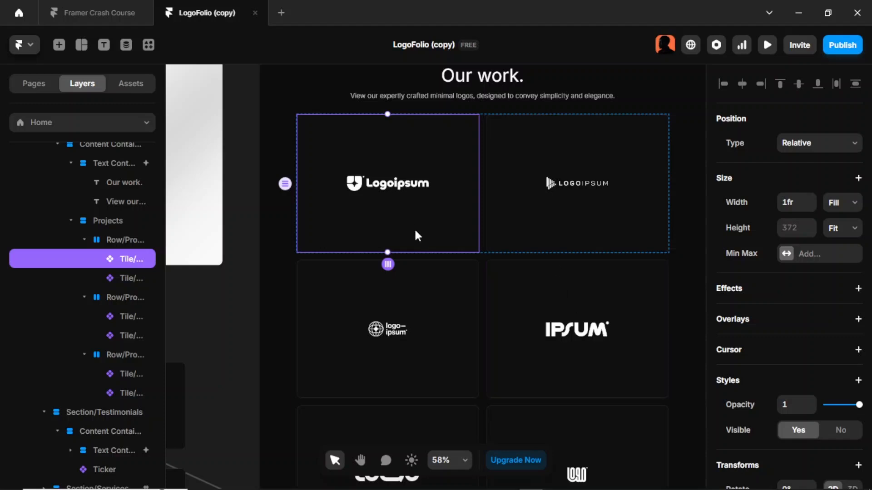
{"action": "left_click", "coordinate": [96, 20]}
{"action": "scroll", "coordinate": [597, 414], "scroll_direction": "down", "scroll_amount": 3}
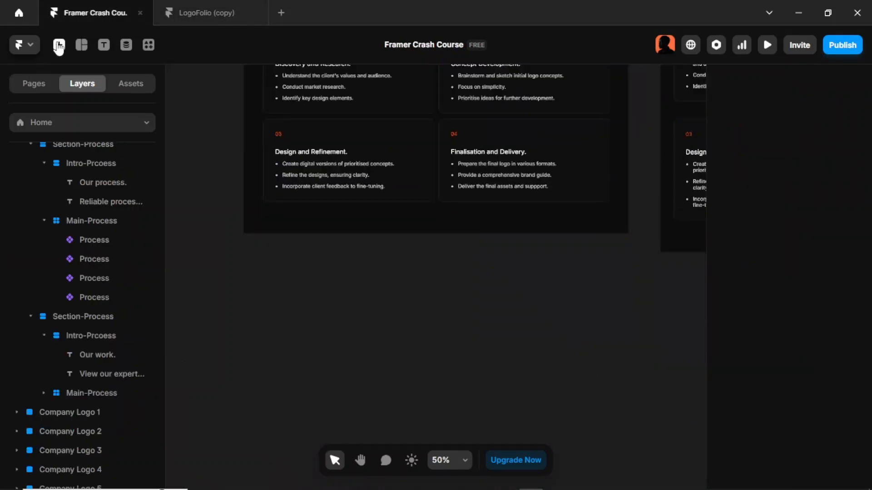
{"action": "left_click", "coordinate": [58, 45]}
{"action": "left_click", "coordinate": [68, 448]}
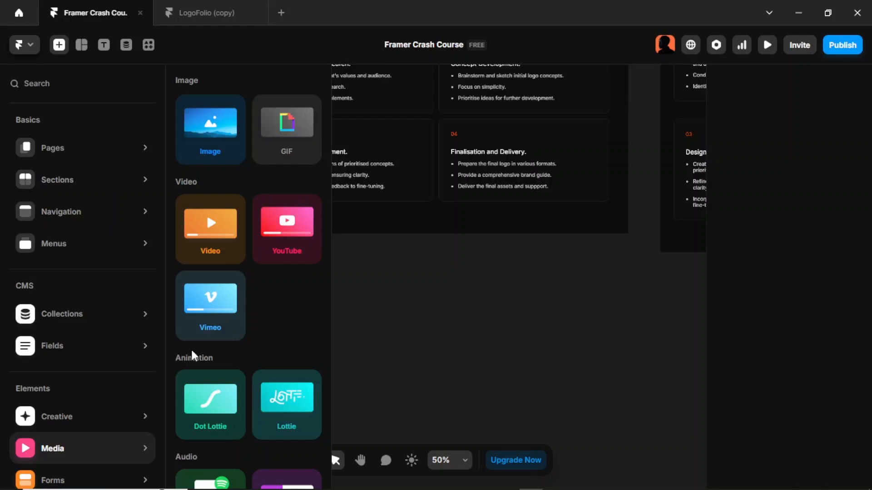
{"action": "left_click_drag", "start_coordinate": [208, 140], "coordinate": [439, 352]}
{"action": "left_click", "coordinate": [525, 354]}
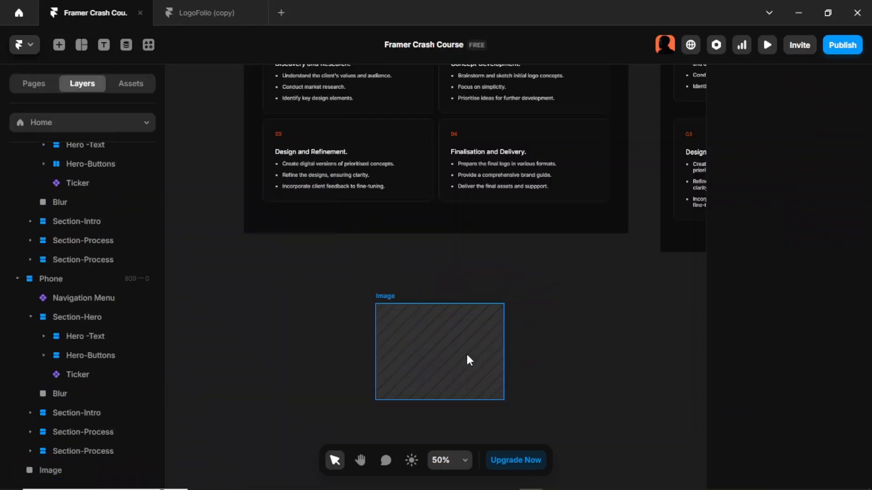
{"action": "left_click", "coordinate": [467, 355]}
{"action": "key", "text": "ctrl+Tab"}
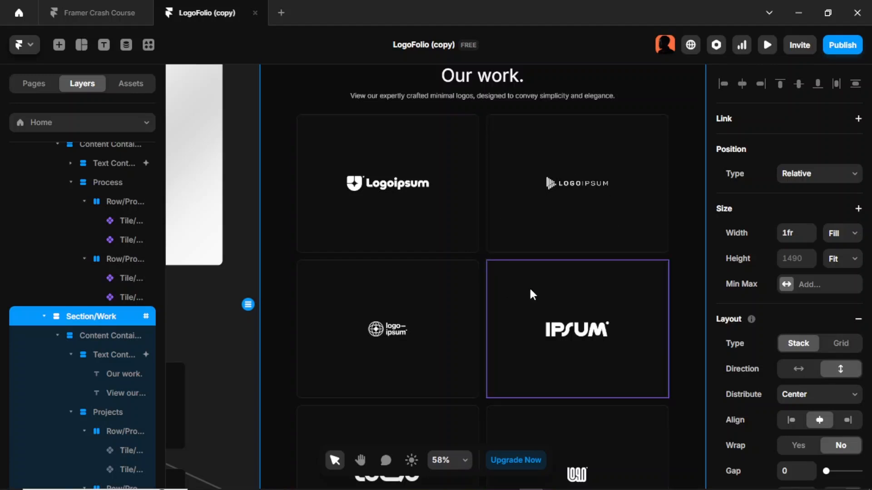
{"action": "left_click", "coordinate": [76, 6]}
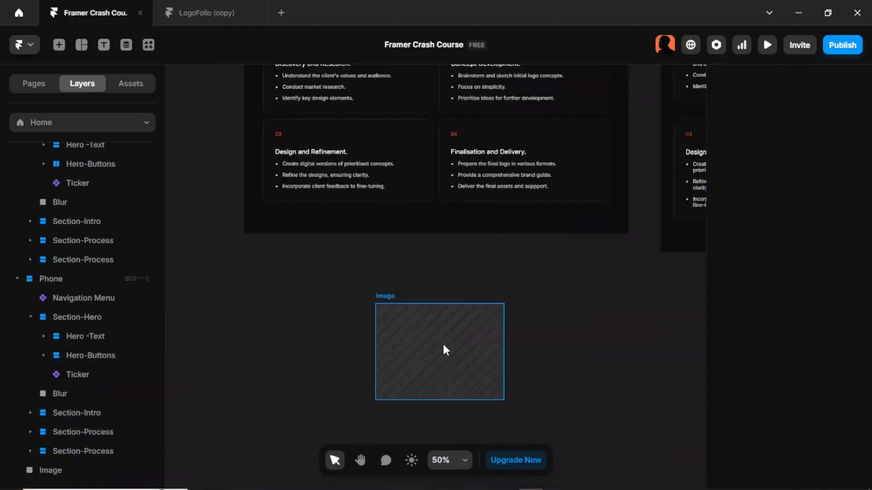
- Fill the image with Company Logo 1 from Downloads and set the fill type to Fit
{"action": "left_click", "coordinate": [449, 350]}
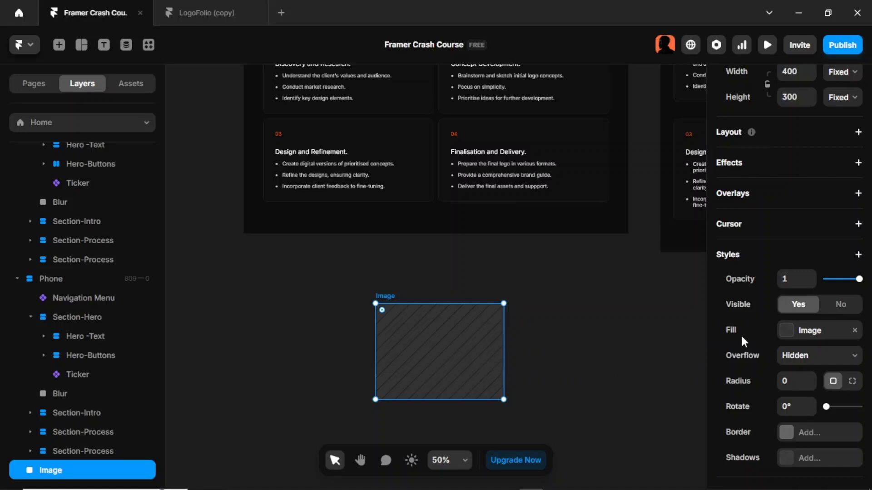
{"action": "left_click", "coordinate": [786, 332]}
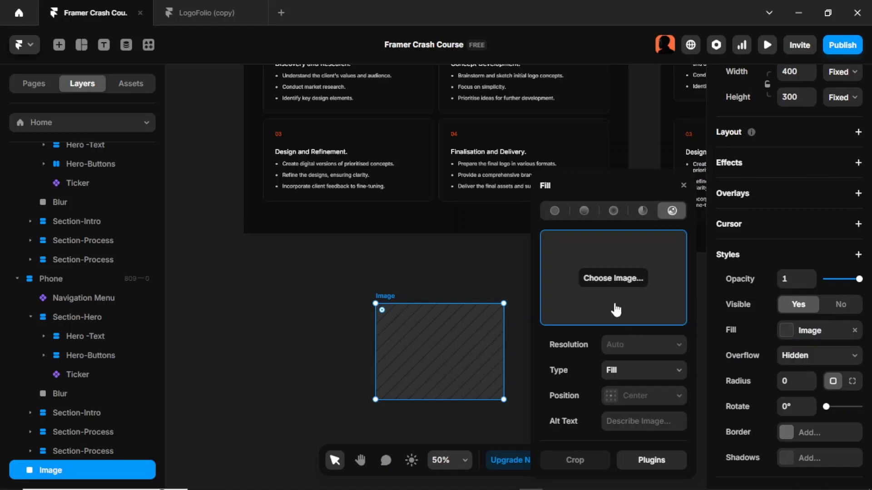
{"action": "left_click", "coordinate": [621, 281]}
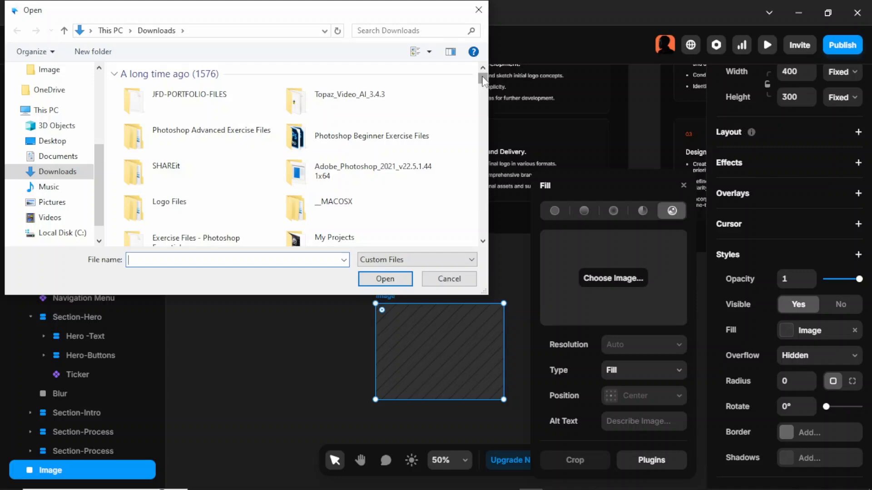
{"action": "left_click_drag", "start_coordinate": [484, 86], "coordinate": [473, 242]}
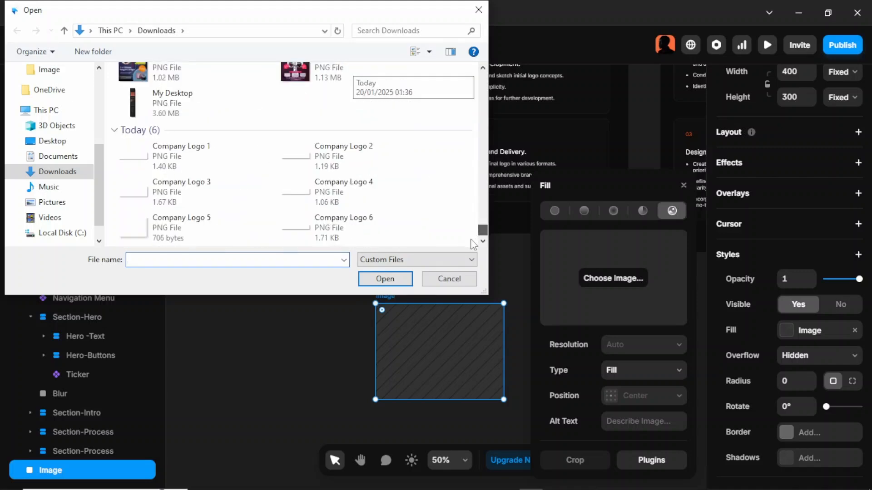
{"action": "left_click", "coordinate": [234, 156]}
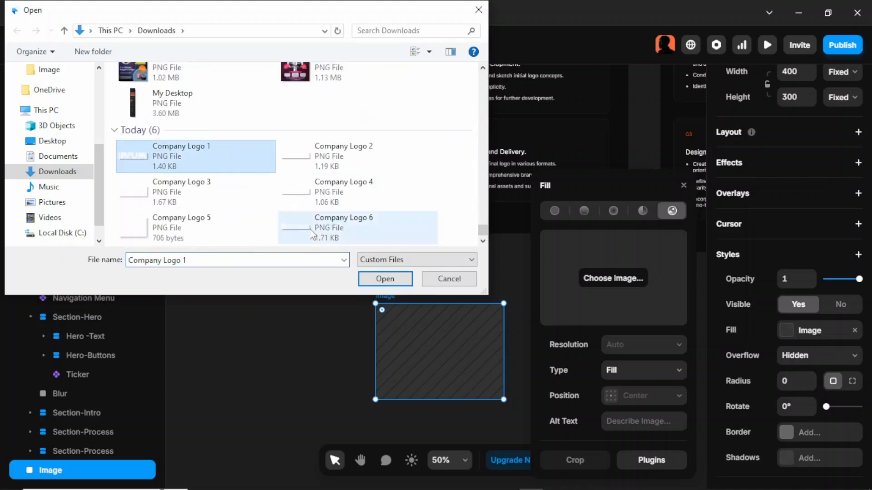
{"action": "left_click", "coordinate": [373, 280]}
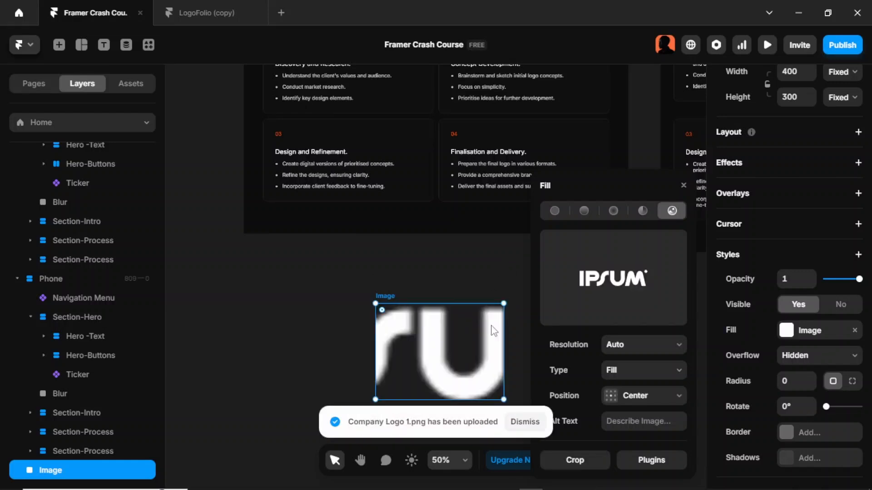
{"action": "left_click", "coordinate": [642, 371]}
{"action": "left_click", "coordinate": [647, 406]}
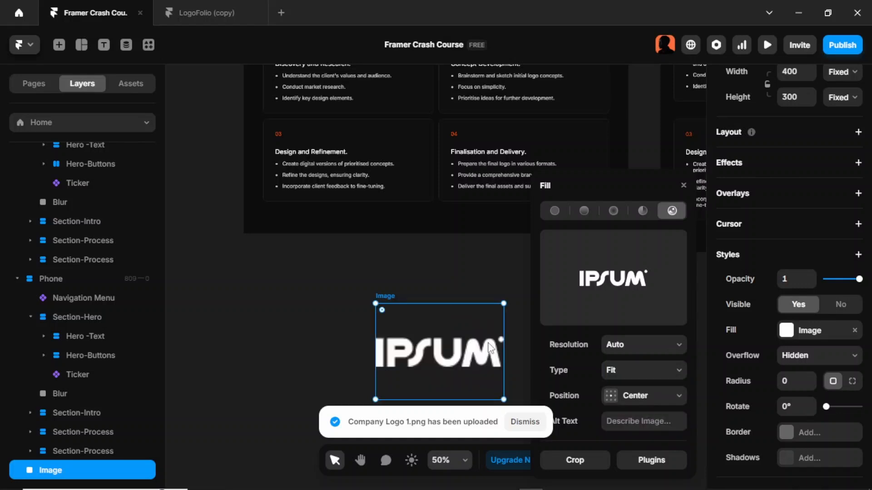
{"action": "left_click", "coordinate": [408, 256]}
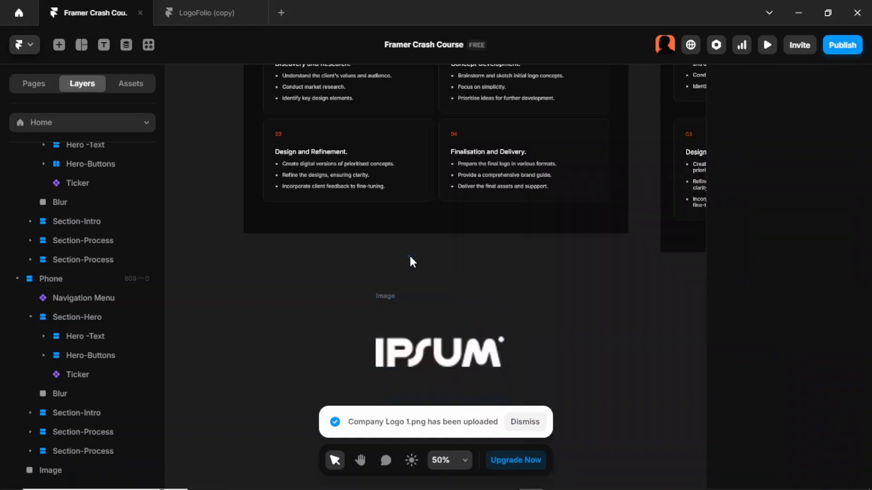
{"action": "left_click", "coordinate": [463, 353]}
- Wrap the logo image in a stack, then open the reference LogoFolio project tile to inspect its dimensions
{"action": "scroll", "coordinate": [459, 353], "scroll_direction": "down", "scroll_amount": 1}
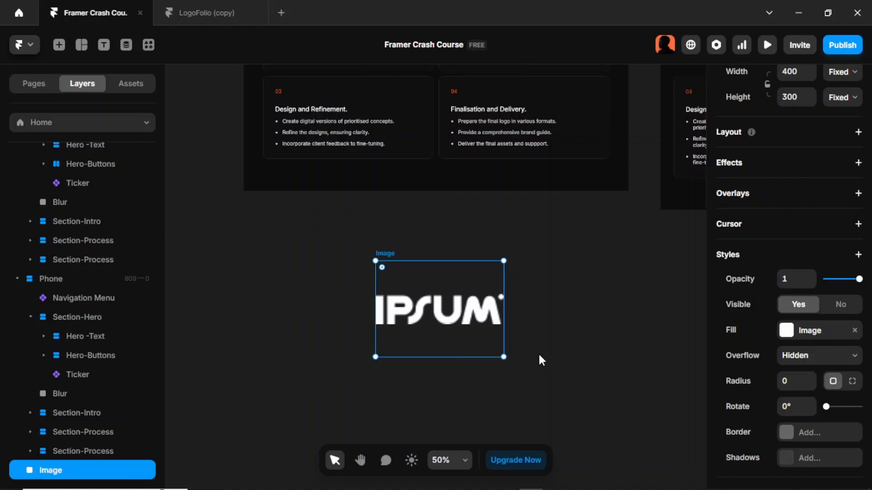
{"action": "key", "text": "ctrl+Return"}
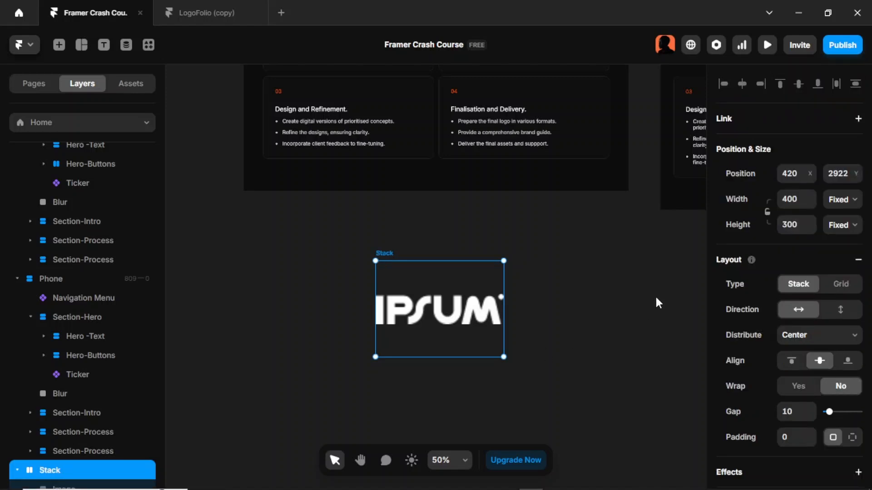
{"action": "scroll", "coordinate": [113, 422], "scroll_direction": "down", "scroll_amount": 1}
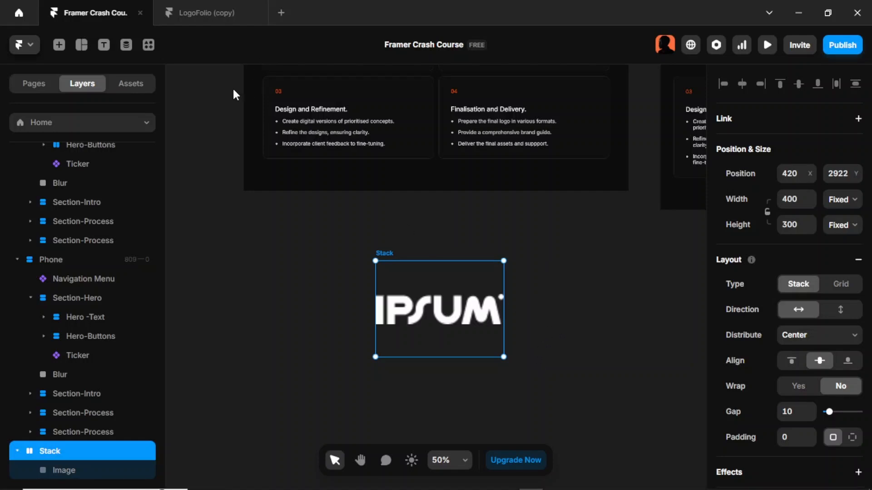
{"action": "left_click", "coordinate": [216, 16]}
{"action": "left_click", "coordinate": [418, 168]}
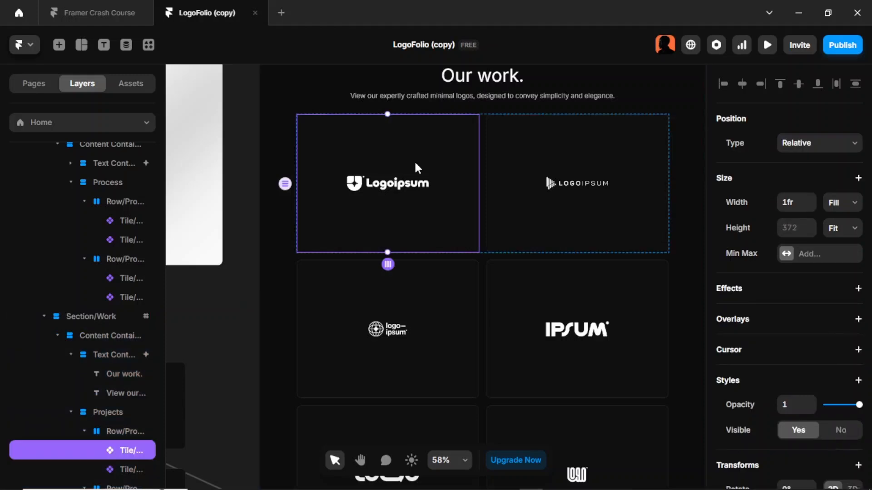
{"action": "double_click", "coordinate": [416, 164]}
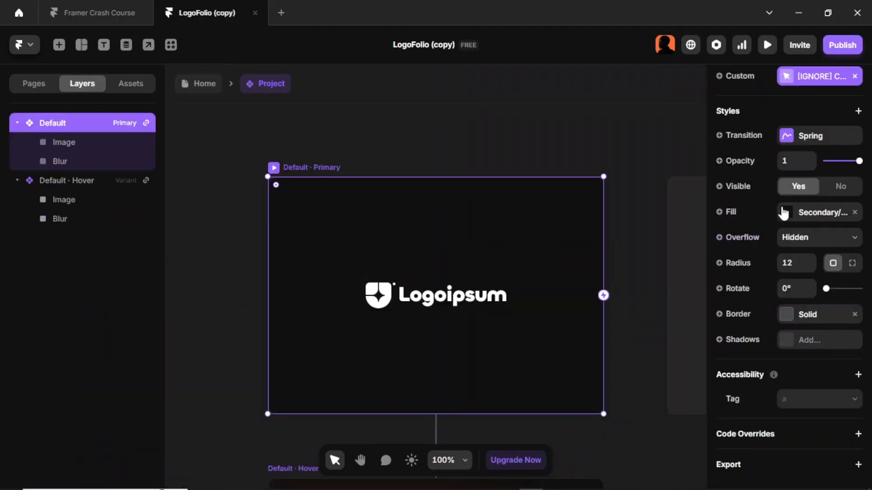
{"action": "scroll", "coordinate": [783, 212], "scroll_direction": "up", "scroll_amount": 10}
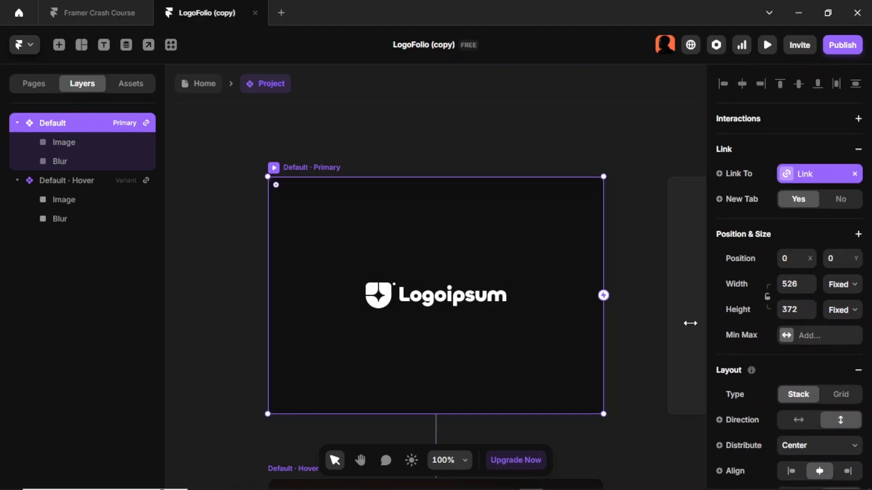
- Set the new stack's width to 528 and height to 372
{"action": "left_click", "coordinate": [72, 21]}
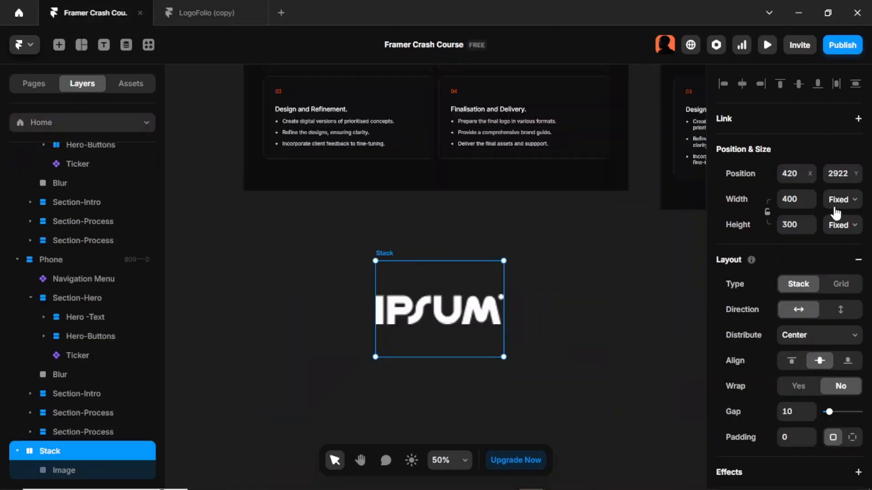
{"action": "left_click", "coordinate": [797, 202]}
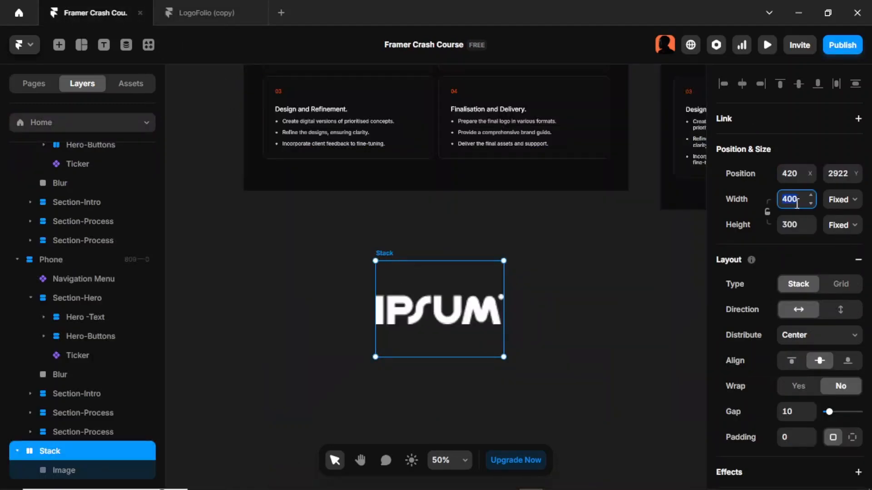
{"action": "type", "text": "528"}
{"action": "key", "text": "Return"}
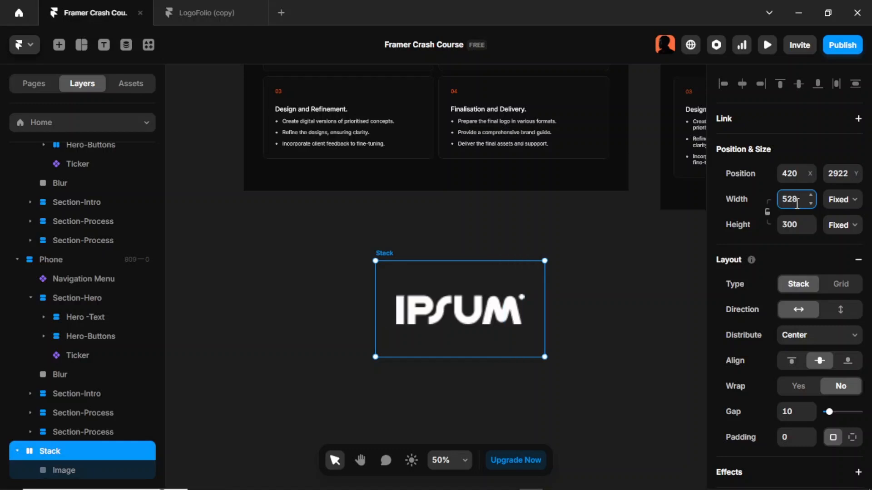
{"action": "left_click", "coordinate": [791, 227]}
{"action": "type", "text": "372"}
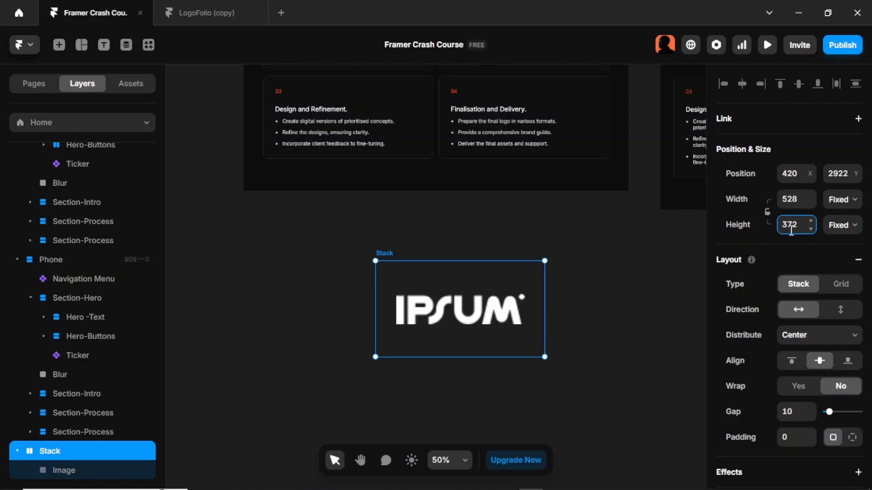
{"action": "key", "text": "Return"}
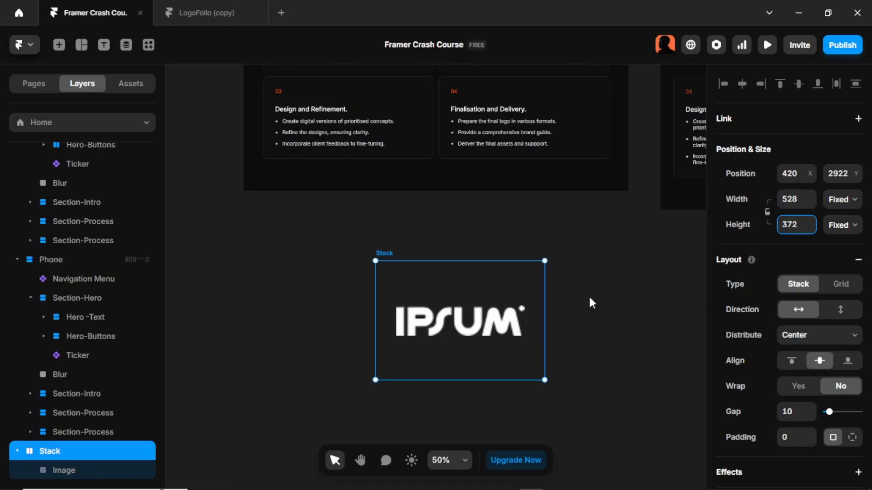
- Check the reference tile's logo image size, then resize the logo image to 300 wide by 120 high
{"action": "left_click", "coordinate": [452, 336]}
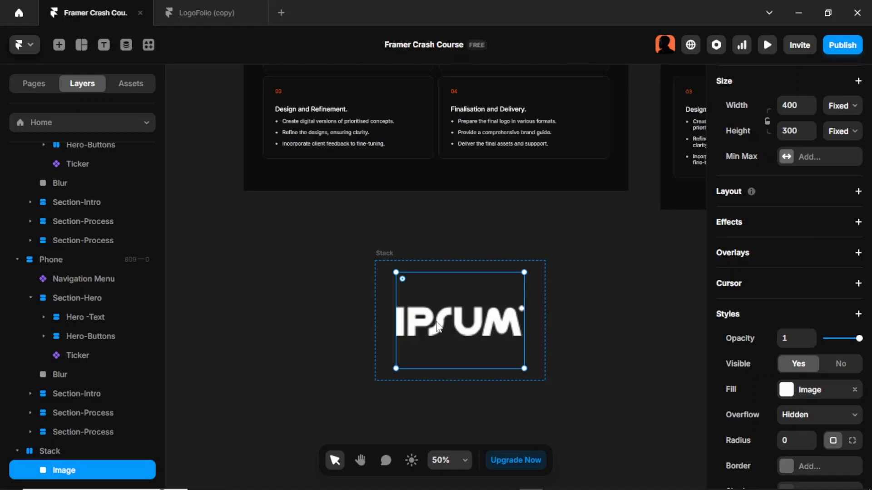
{"action": "left_click", "coordinate": [195, 15]}
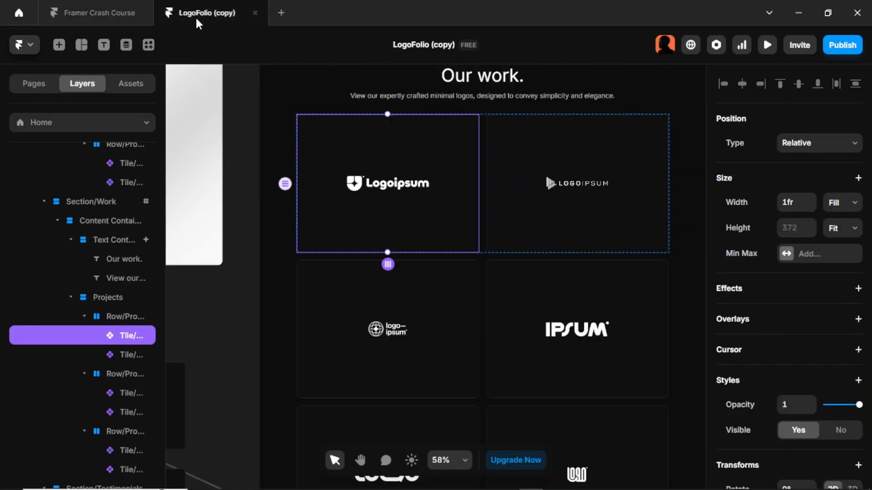
{"action": "double_click", "coordinate": [358, 206]}
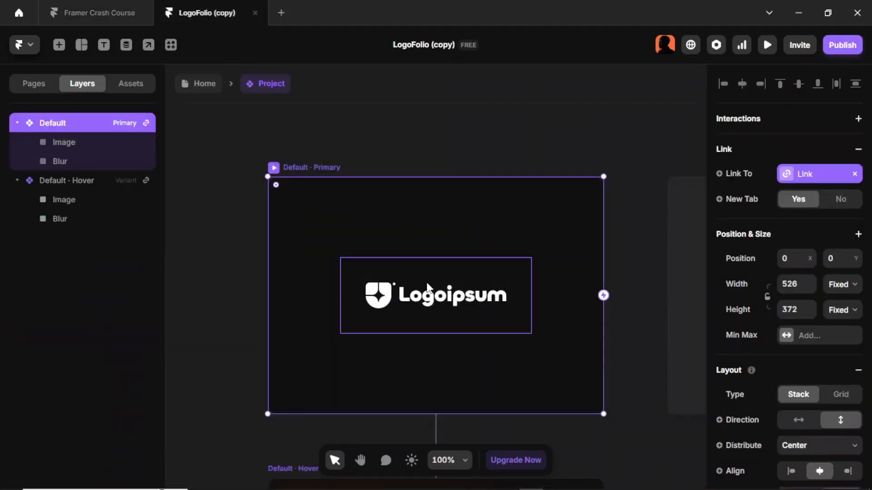
{"action": "left_click", "coordinate": [499, 290]}
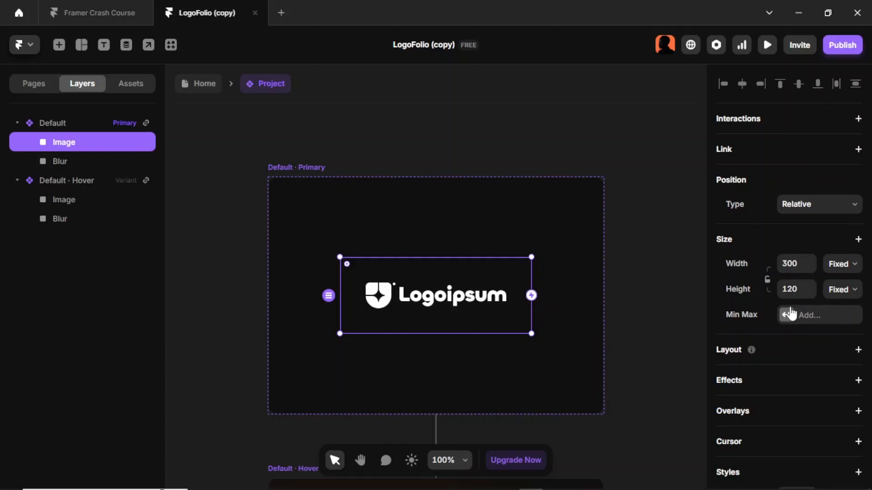
{"action": "left_click", "coordinate": [106, 12]}
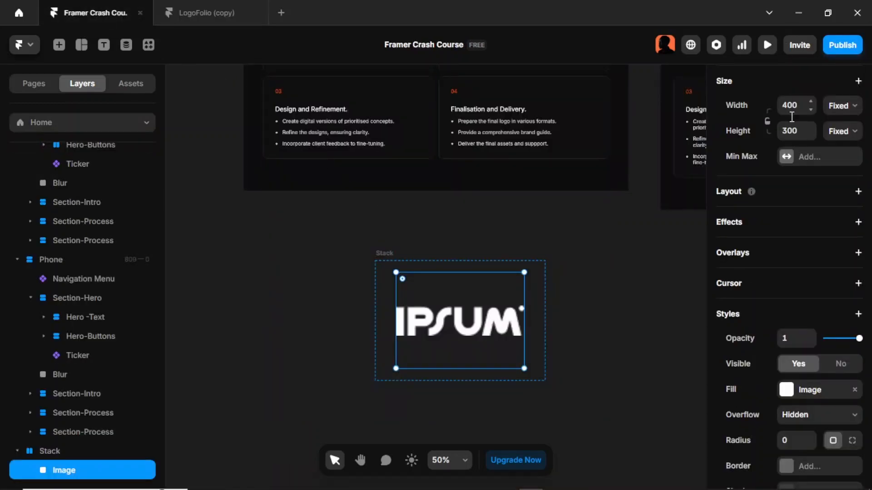
{"action": "left_click", "coordinate": [792, 109]}
{"action": "type", "text": "300"}
{"action": "key", "text": "Return"}
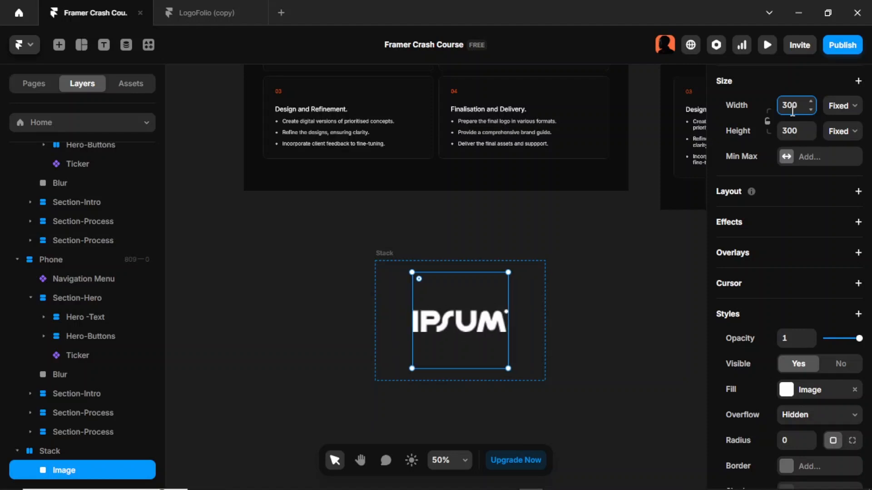
{"action": "left_click", "coordinate": [800, 127]}
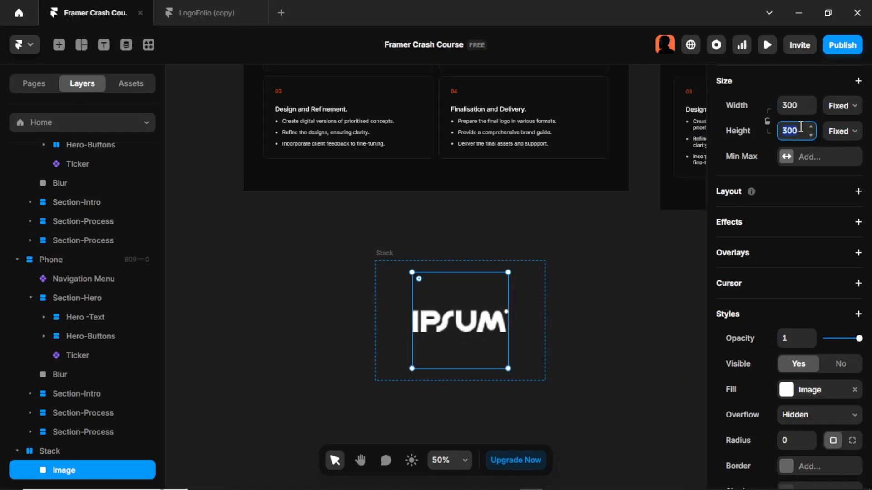
{"action": "type", "text": "120"}
{"action": "key", "text": "Return"}
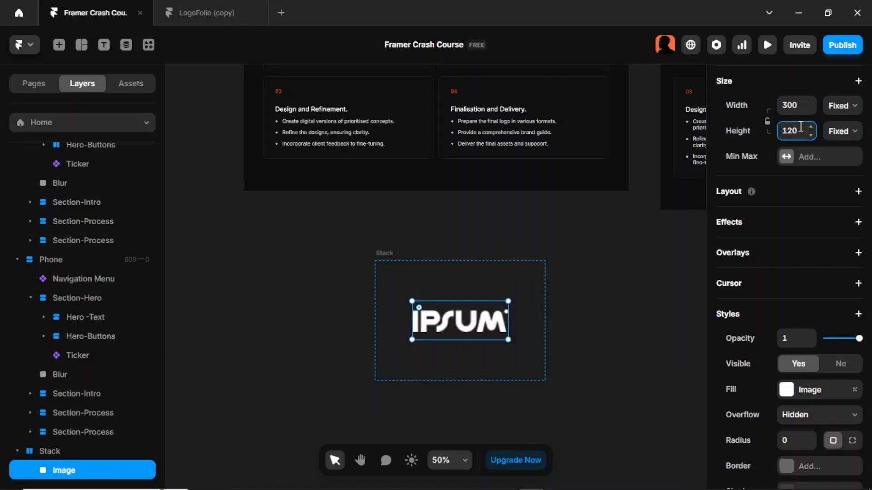
{"action": "left_click", "coordinate": [554, 293]}
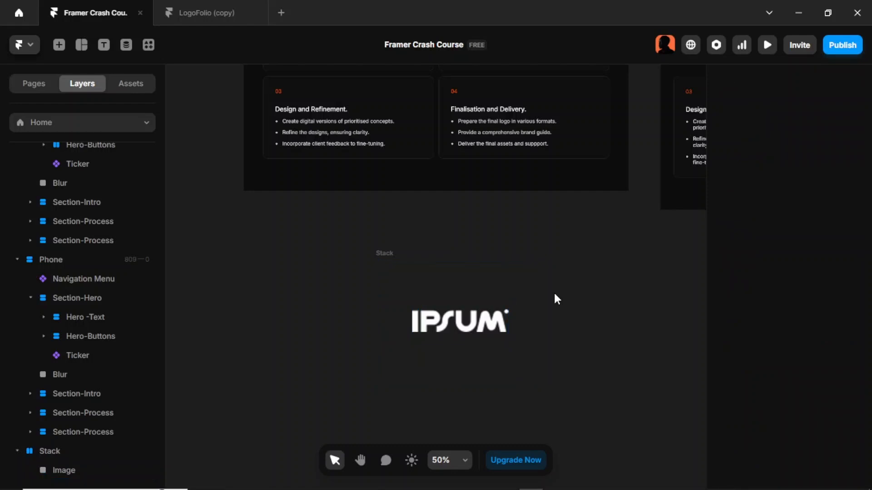
- Turn the stack holding the logo image into a new component named Logo
{"action": "left_click", "coordinate": [472, 323]}
{"action": "left_click", "coordinate": [396, 260]}
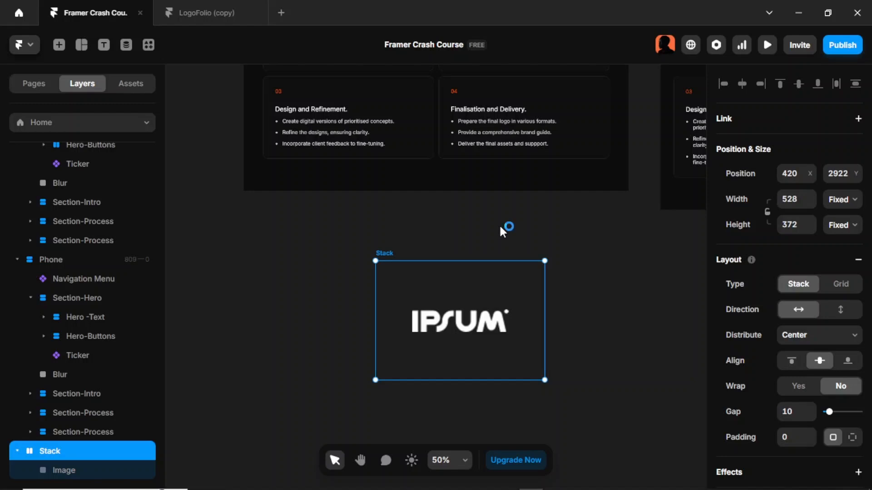
{"action": "key", "text": "ctrl+alt+k"}
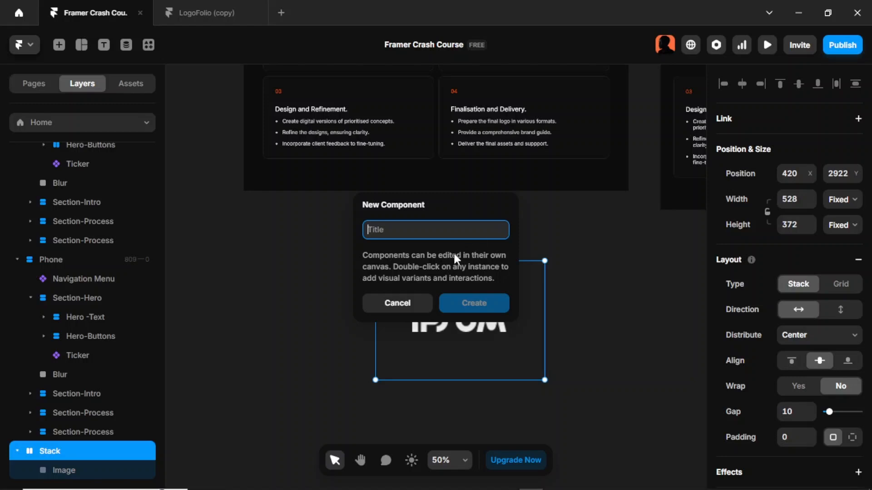
{"action": "type", "text": "Lo"}
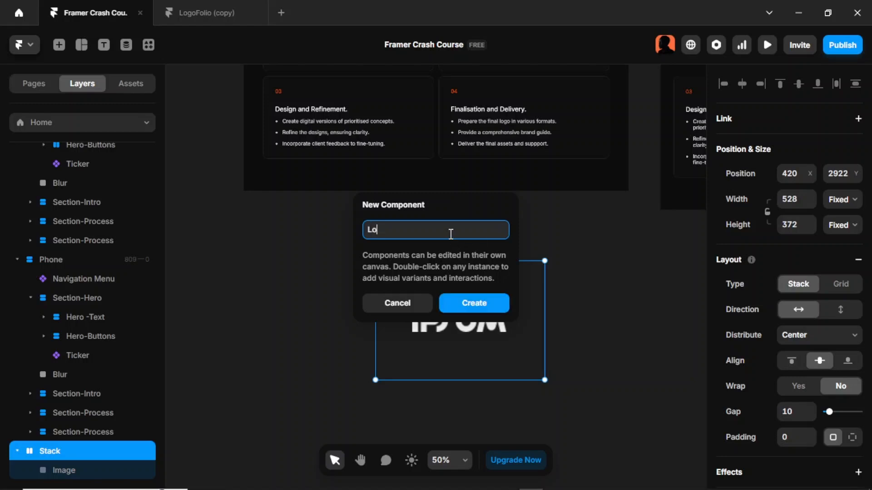
{"action": "type", "text": "go"}
{"action": "key", "text": "Return"}
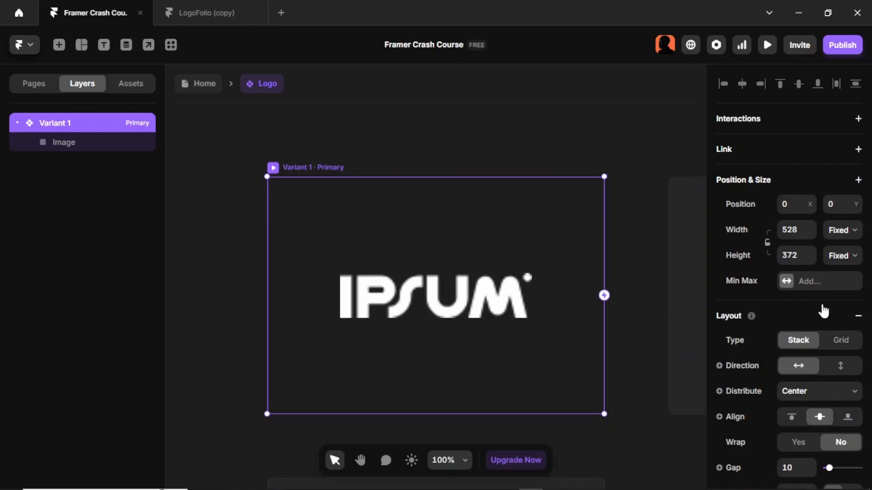
- Set the component's fill to the color style 4
{"action": "scroll", "coordinate": [824, 312], "scroll_direction": "down", "scroll_amount": 4}
{"action": "scroll", "coordinate": [824, 311], "scroll_direction": "down", "scroll_amount": 6}
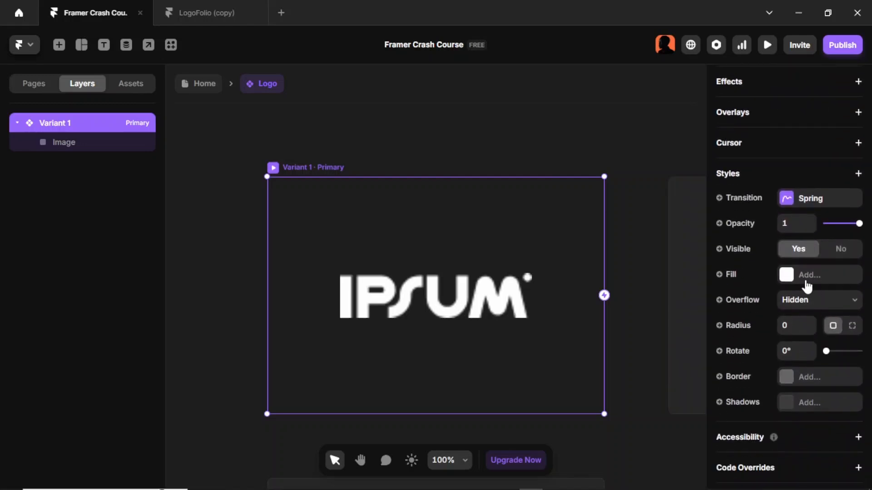
{"action": "left_click", "coordinate": [807, 285]}
{"action": "scroll", "coordinate": [552, 377], "scroll_direction": "down", "scroll_amount": 2}
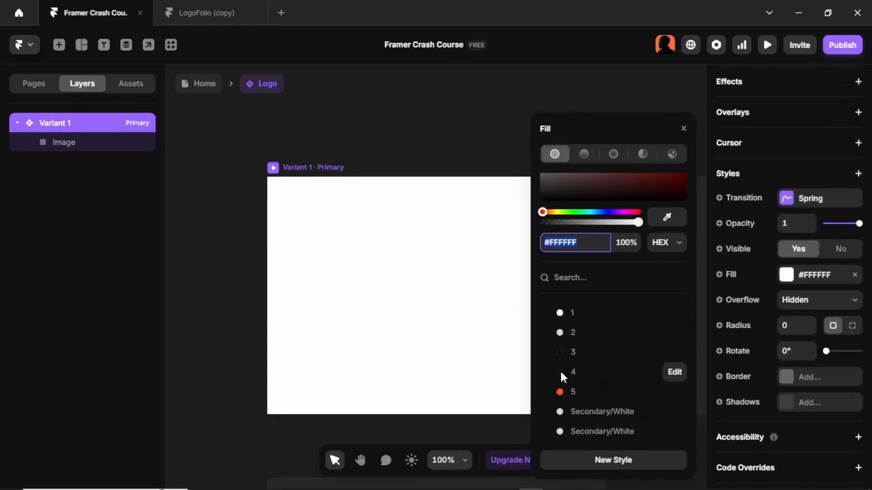
{"action": "left_click", "coordinate": [560, 370]}
{"action": "left_click", "coordinate": [232, 270]}
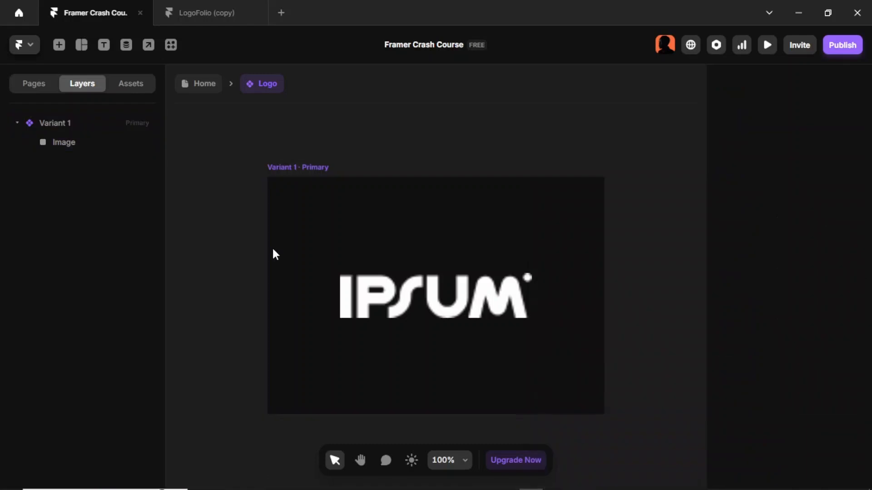
{"action": "left_click", "coordinate": [304, 164]}
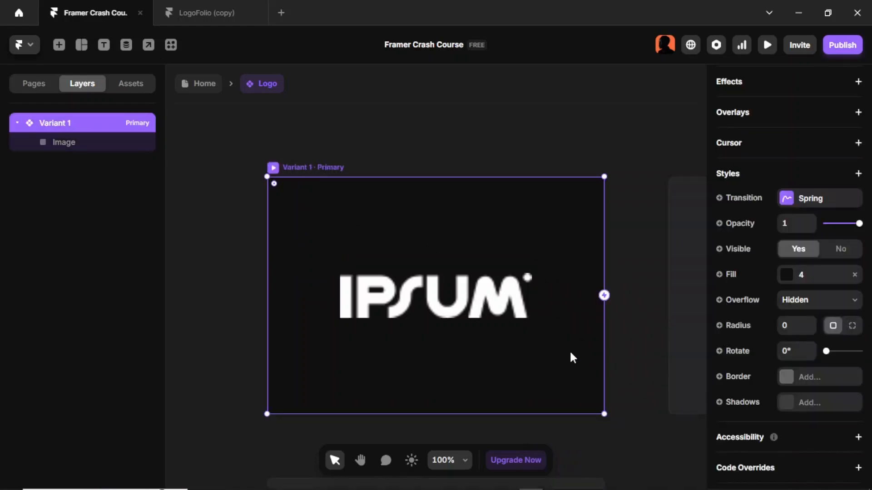
- Add a solid border using color style 1 at 9% opacity
{"action": "left_click", "coordinate": [790, 384]}
{"action": "left_click", "coordinate": [615, 411]}
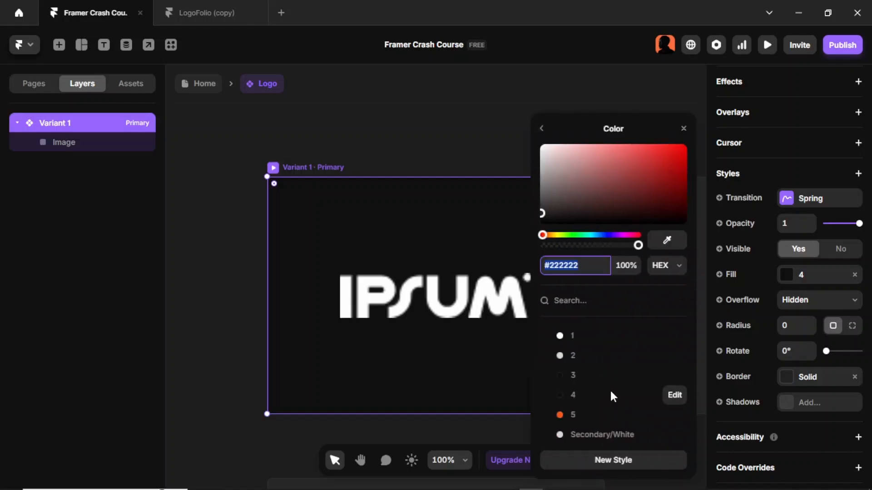
{"action": "left_click", "coordinate": [583, 337]}
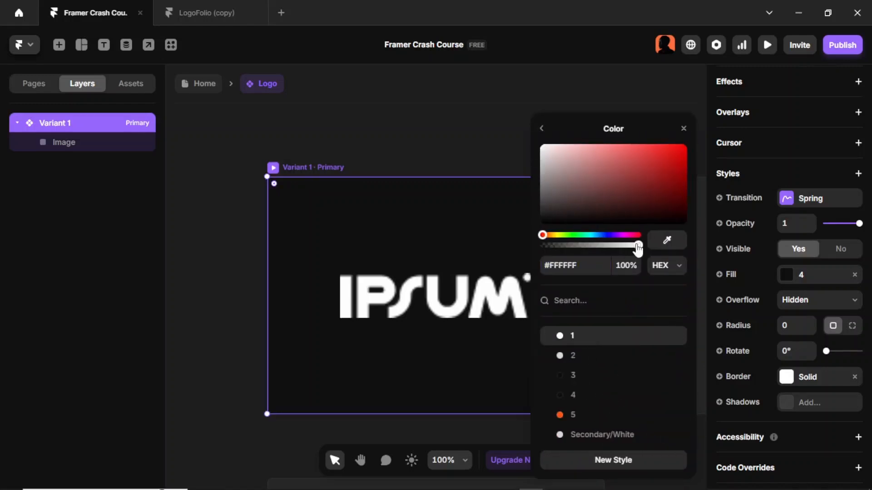
{"action": "left_click_drag", "start_coordinate": [637, 245], "coordinate": [549, 250]}
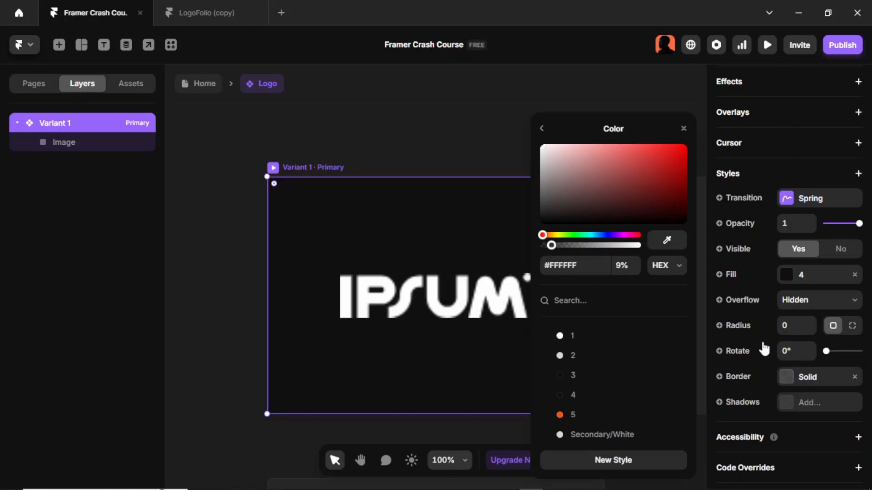
- Set the component's corner radius to 14 and zoom to fit the canvas
{"action": "left_click", "coordinate": [792, 331]}
{"action": "type", "text": "19"}
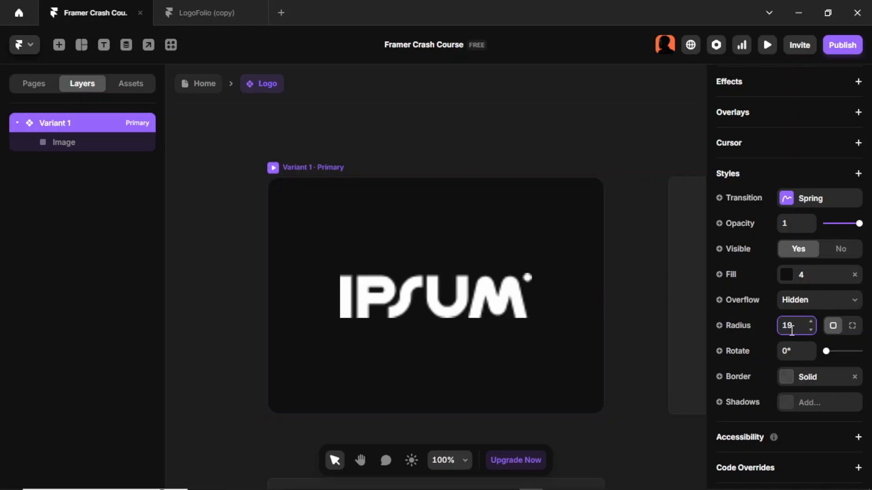
{"action": "key", "text": "BackSpace"}
{"action": "type", "text": "4"}
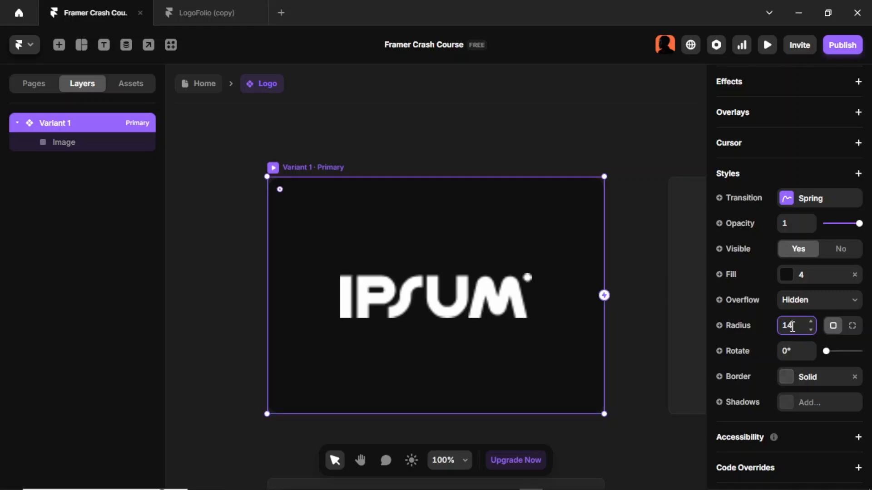
{"action": "key", "text": "shift+1"}
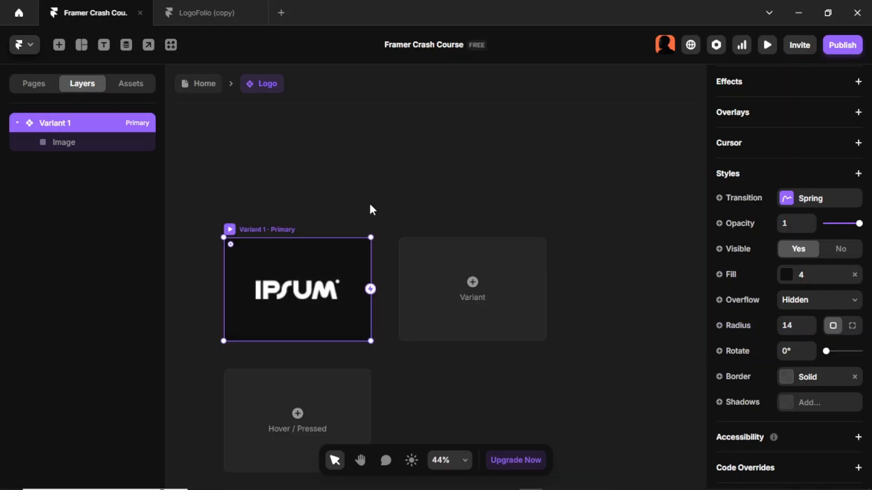
- Check the reference project tile's hover variant, then add a Hover variant to the Logo component
{"action": "scroll", "coordinate": [387, 318], "scroll_direction": "down", "scroll_amount": 2}
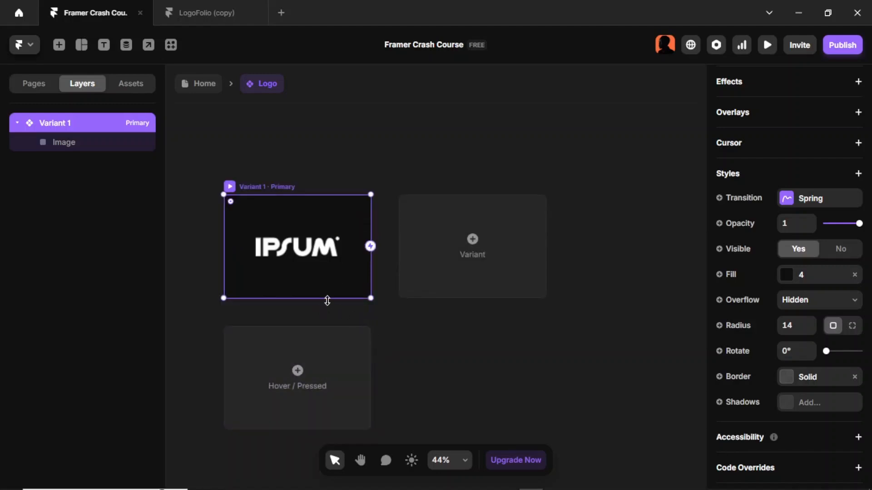
{"action": "left_click", "coordinate": [195, 5]}
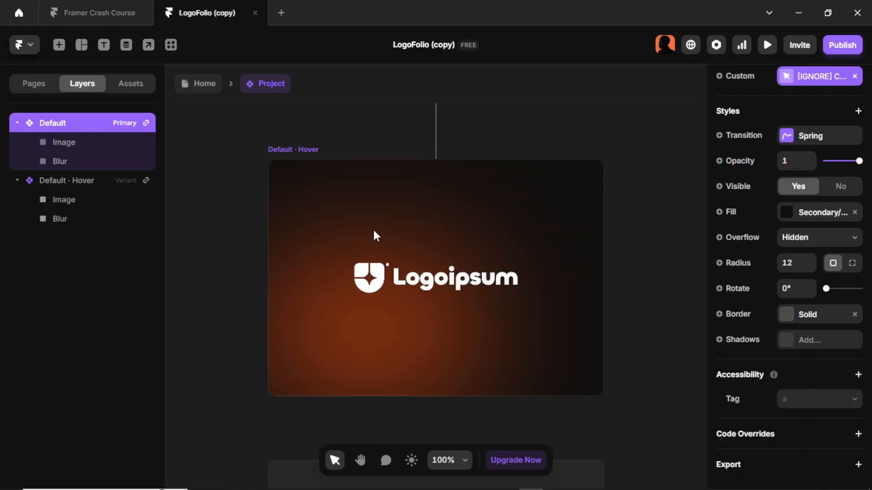
{"action": "left_click", "coordinate": [108, 15]}
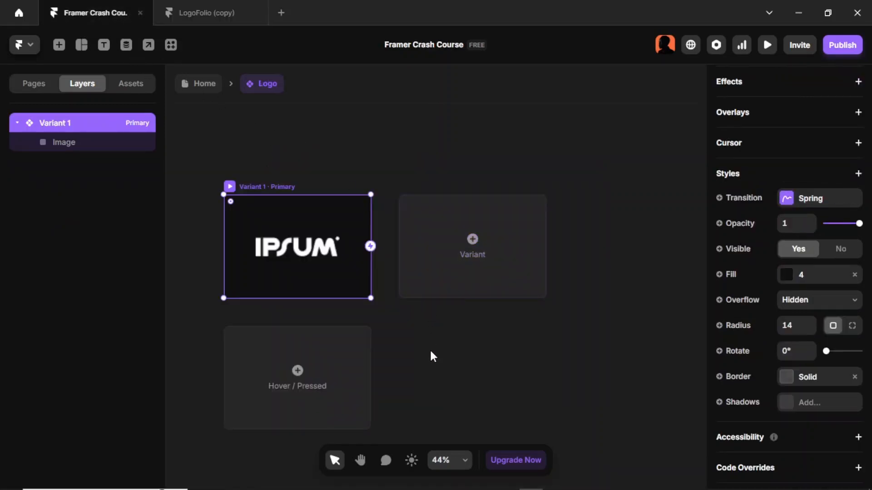
{"action": "left_click", "coordinate": [297, 370]}
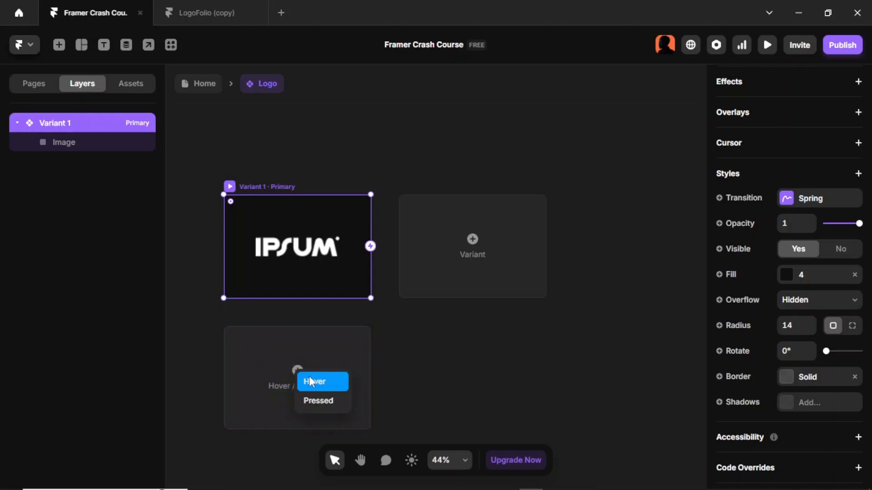
{"action": "left_click", "coordinate": [310, 377]}
{"action": "scroll", "coordinate": [518, 317], "scroll_direction": "right", "scroll_amount": 2}
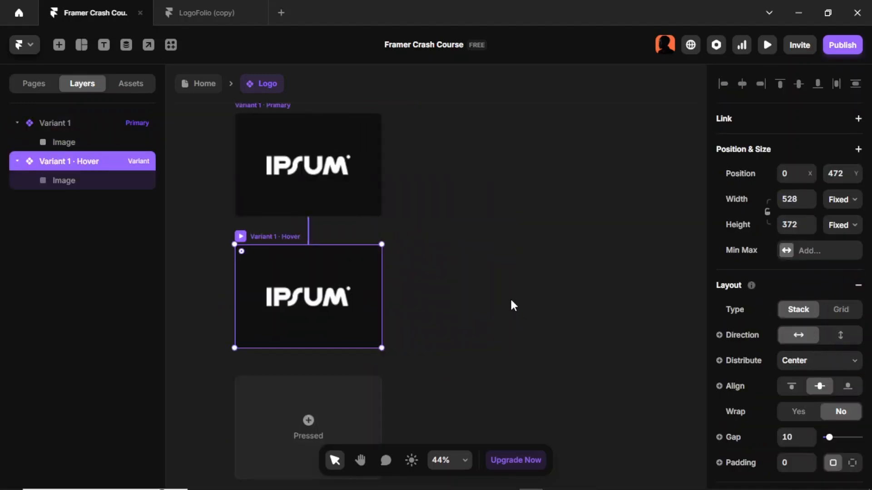
{"action": "scroll", "coordinate": [509, 303], "scroll_direction": "up", "scroll_amount": 1}
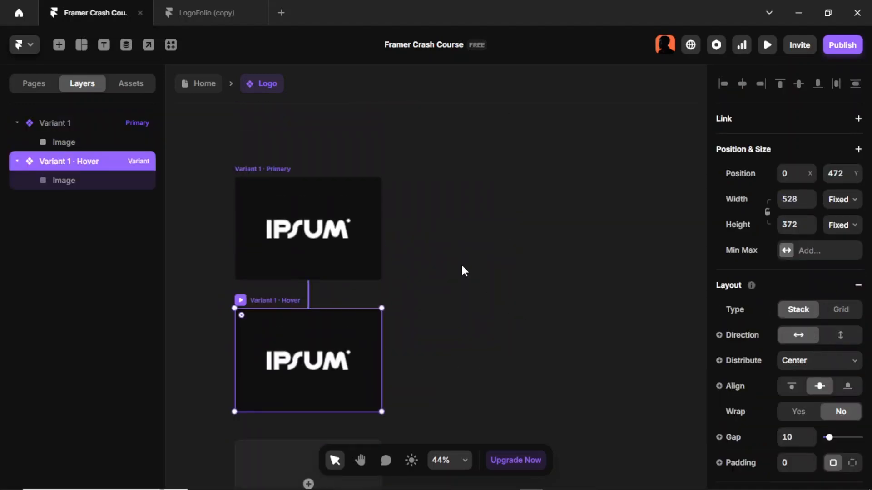
- Draw a frame about 580 by 410 and give it a linear gradient of color style 5 fading to 75% opacity
{"action": "key", "text": "f"}
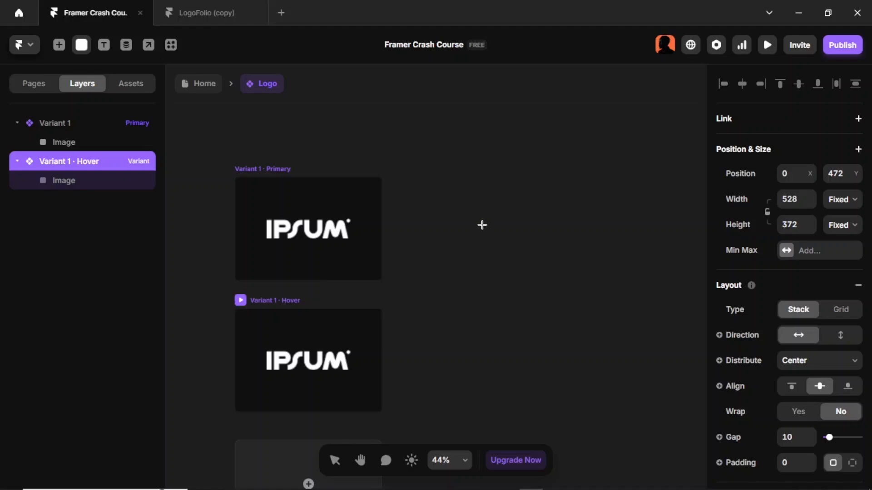
{"action": "left_click_drag", "start_coordinate": [482, 225], "coordinate": [644, 339]}
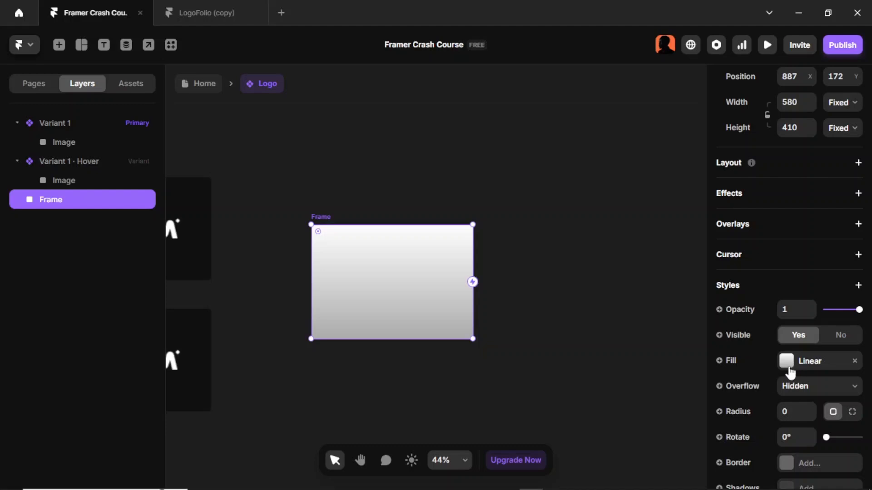
{"action": "left_click", "coordinate": [788, 370]}
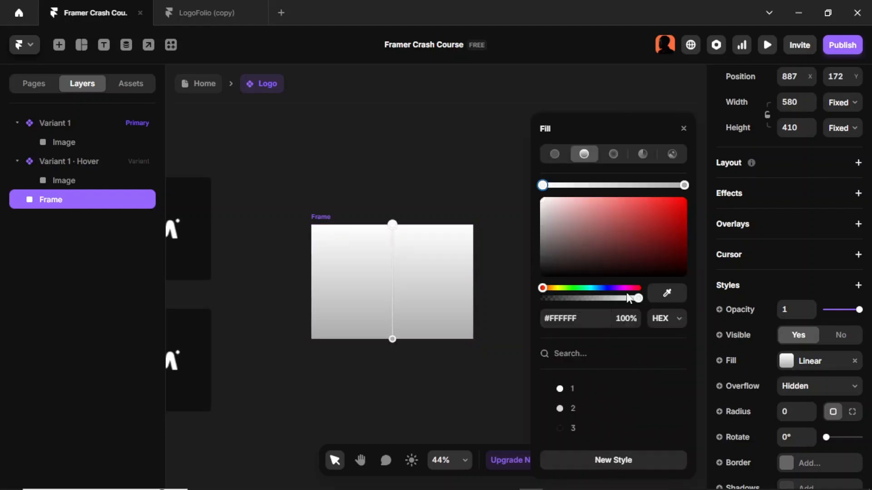
{"action": "scroll", "coordinate": [617, 276], "scroll_direction": "down", "scroll_amount": 2}
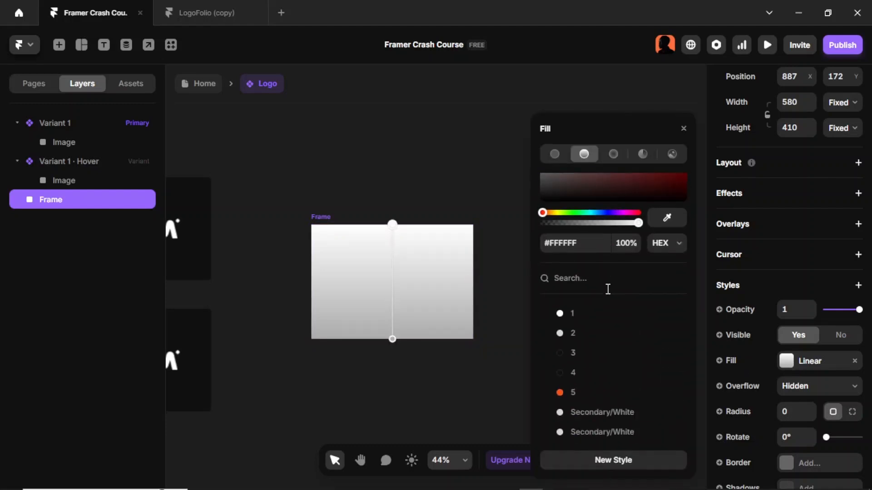
{"action": "left_click", "coordinate": [601, 393]}
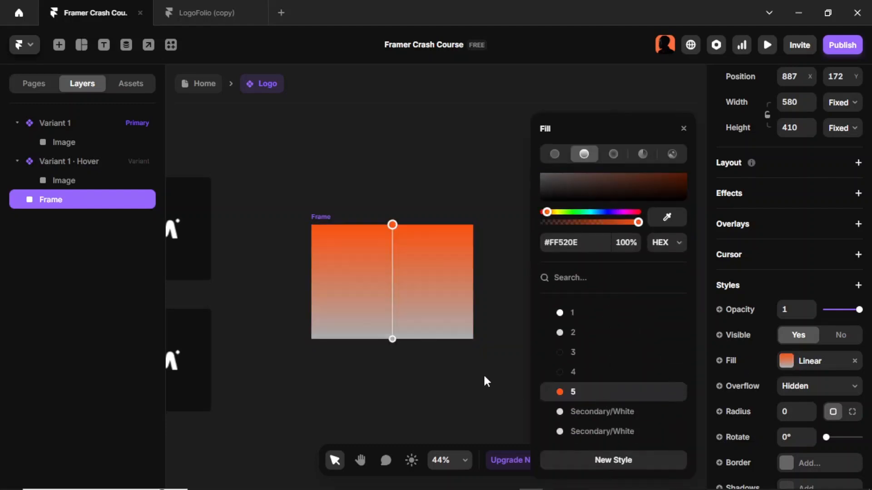
{"action": "left_click", "coordinate": [393, 339]}
{"action": "left_click", "coordinate": [555, 392]}
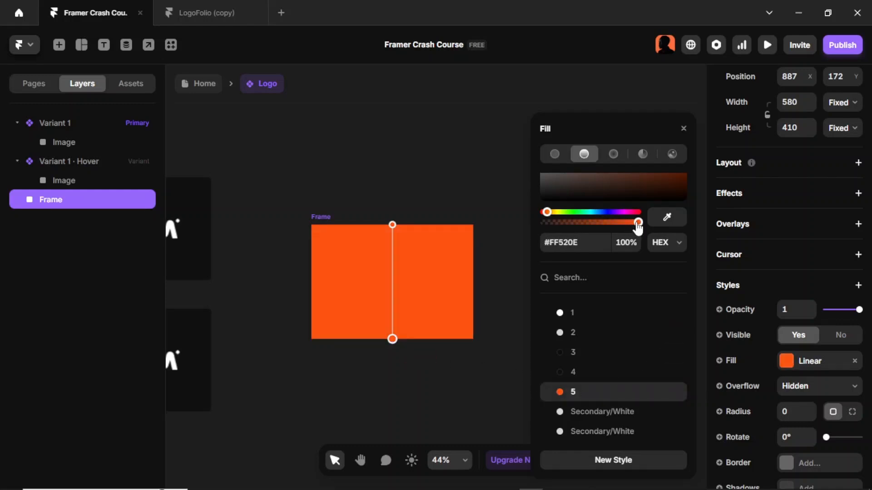
{"action": "left_click_drag", "start_coordinate": [638, 223], "coordinate": [615, 222]}
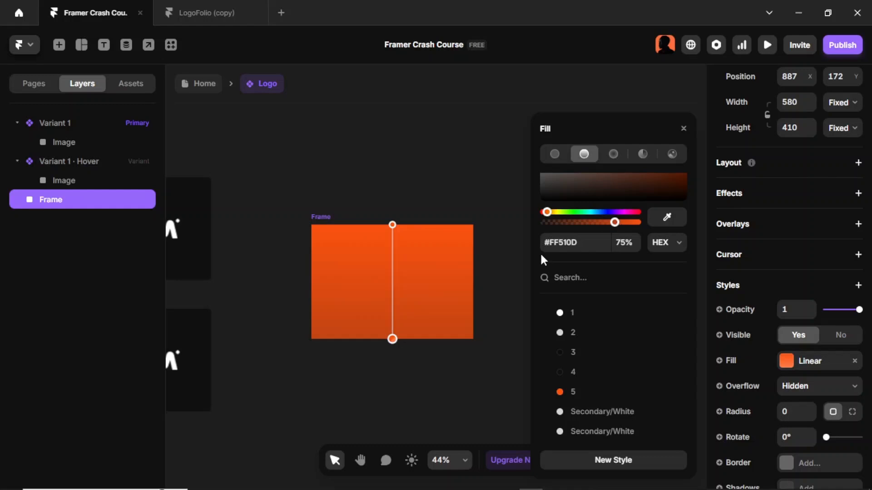
{"action": "left_click", "coordinate": [500, 242]}
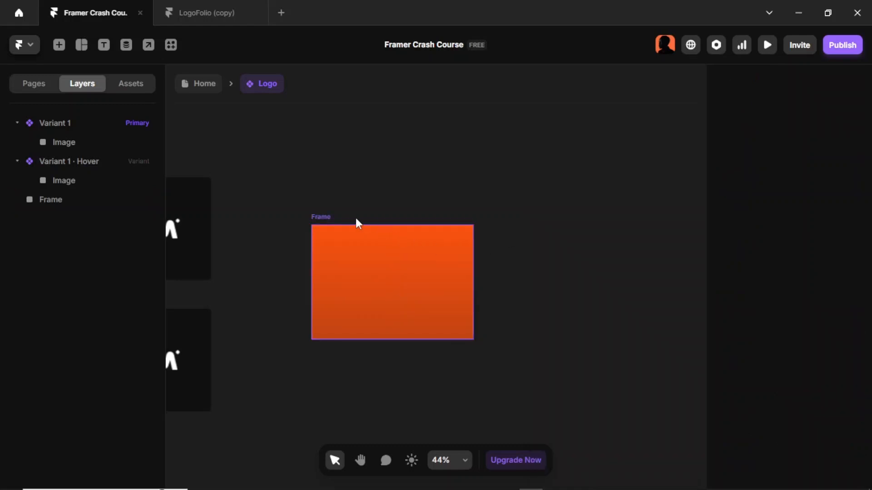
- Rotate the frame's gradient direction to about 47 degrees
{"action": "left_click", "coordinate": [327, 218]}
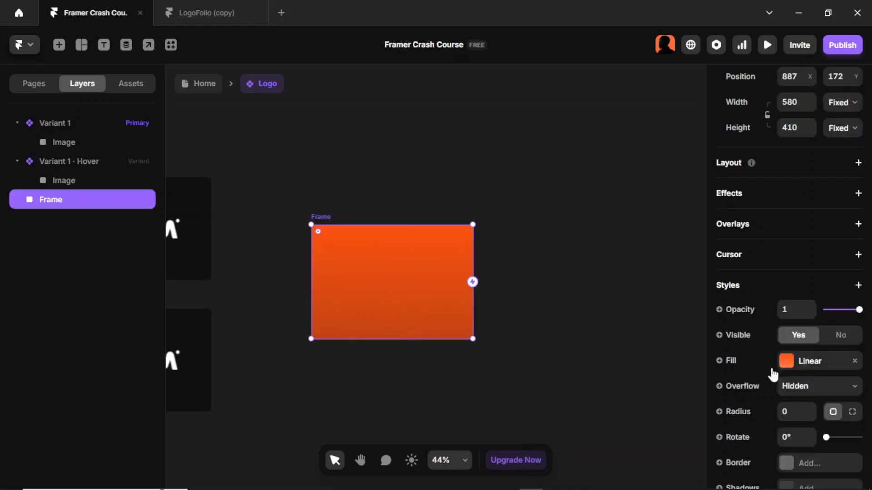
{"action": "left_click", "coordinate": [786, 361]}
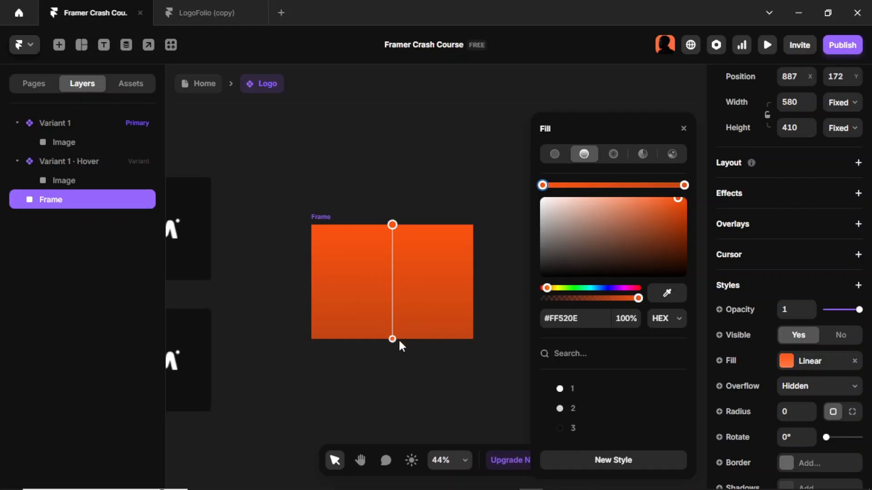
{"action": "left_click_drag", "start_coordinate": [404, 342], "coordinate": [440, 246]}
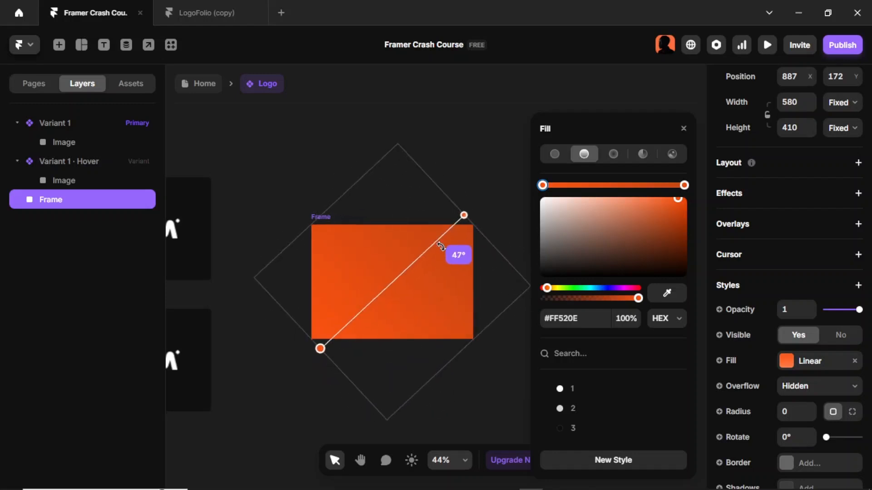
{"action": "left_click", "coordinate": [491, 306]}
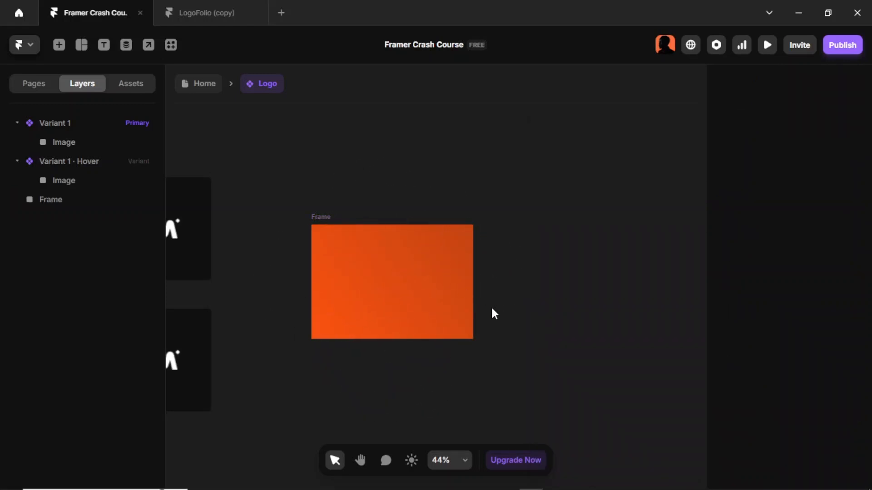
- Add a Blur style to the gradient frame and set it to 100
{"action": "left_click", "coordinate": [342, 218]}
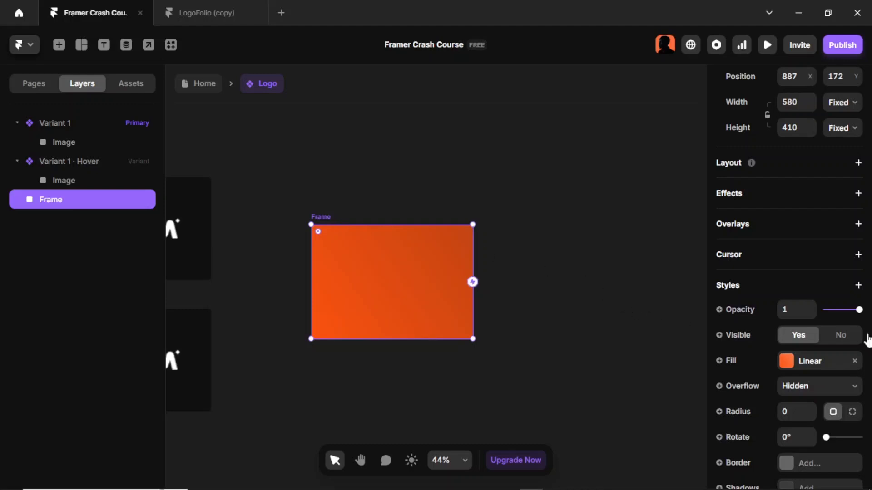
{"action": "scroll", "coordinate": [831, 352], "scroll_direction": "down", "scroll_amount": 3}
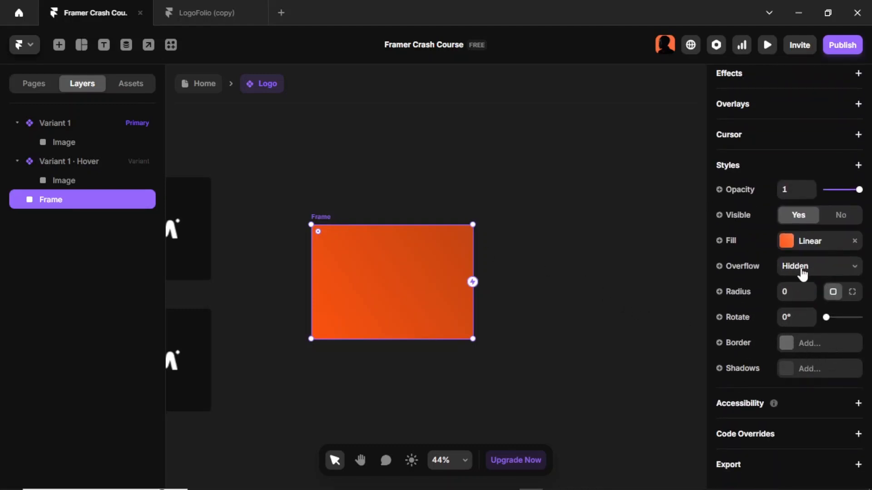
{"action": "left_click", "coordinate": [858, 166]}
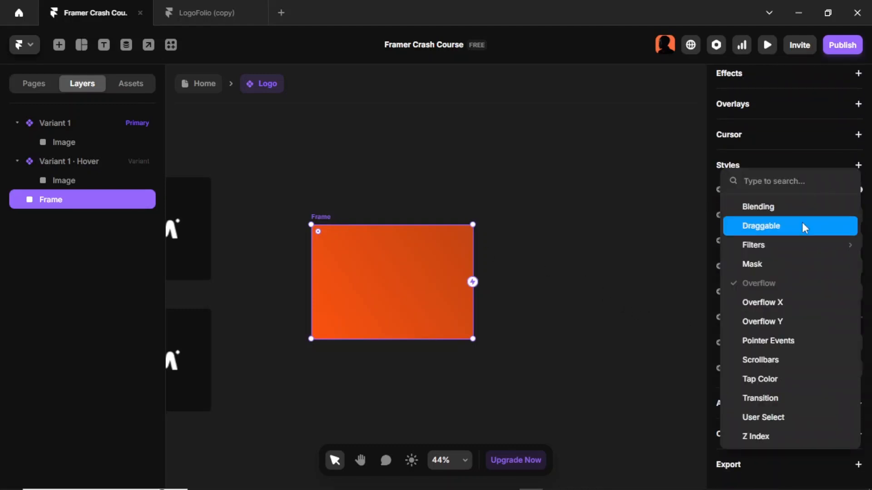
{"action": "mouse_move", "coordinate": [800, 243]}
{"action": "left_click", "coordinate": [705, 246]}
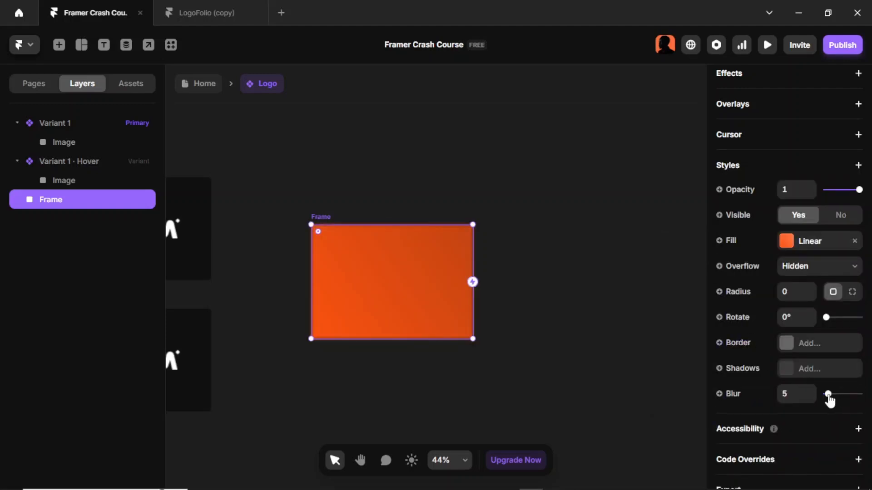
{"action": "left_click_drag", "start_coordinate": [828, 394], "coordinate": [860, 403]}
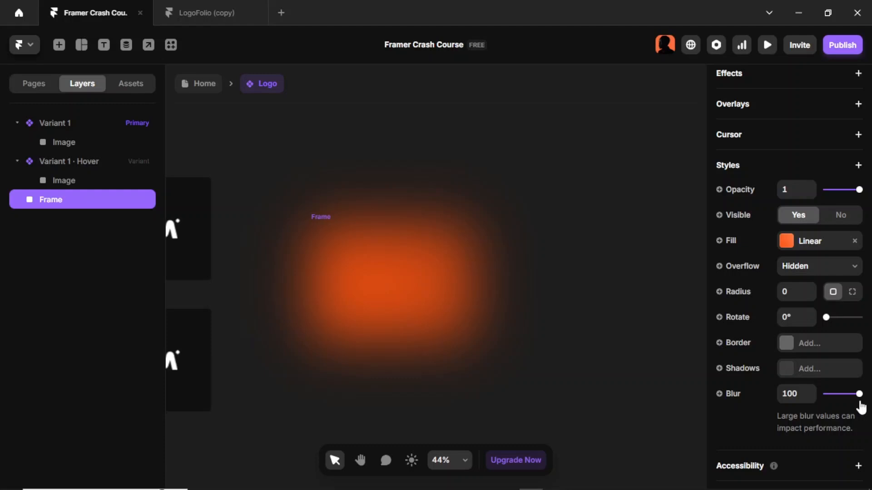
{"action": "left_click", "coordinate": [577, 334]}
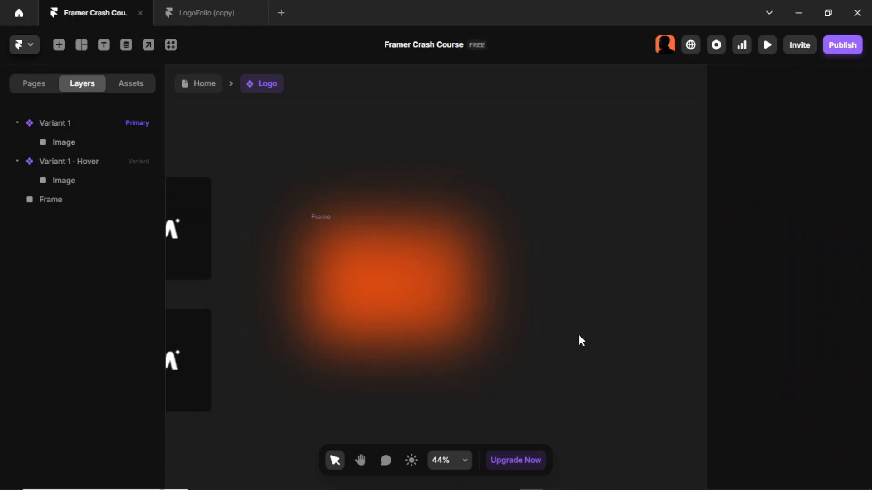
- Move the blurred frame into the Hover variant and set its position type to Absolute
{"action": "scroll", "coordinate": [578, 334], "scroll_direction": "down", "scroll_amount": 3}
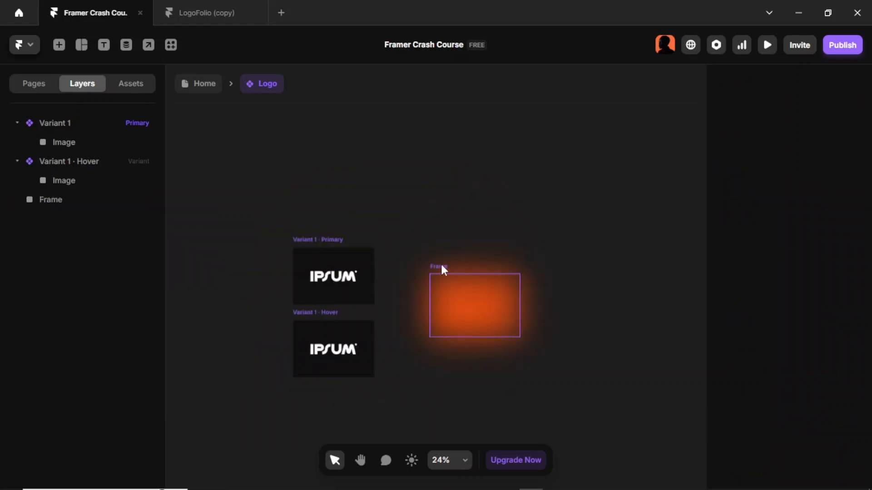
{"action": "left_click_drag", "start_coordinate": [443, 269], "coordinate": [317, 330]}
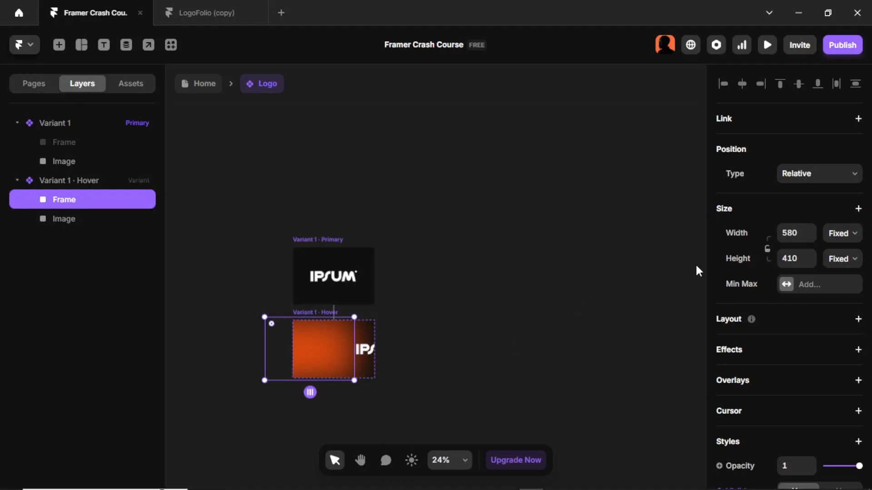
{"action": "left_click", "coordinate": [812, 180]}
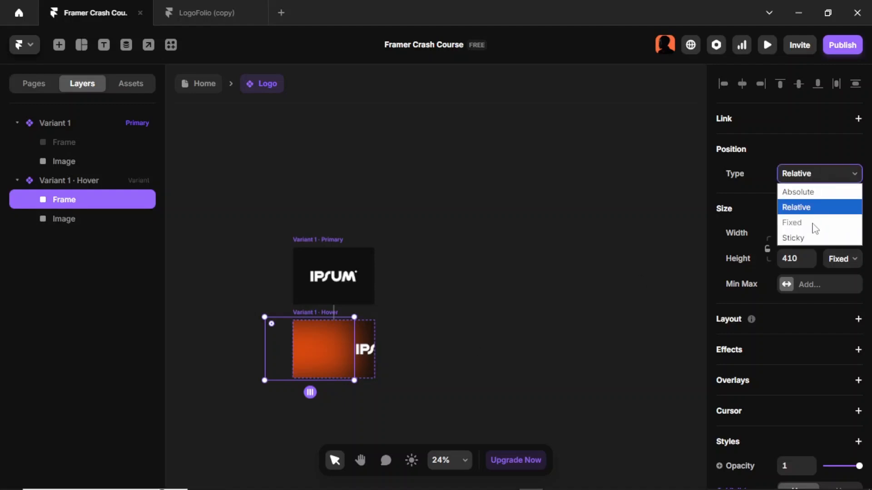
{"action": "left_click", "coordinate": [804, 193]}
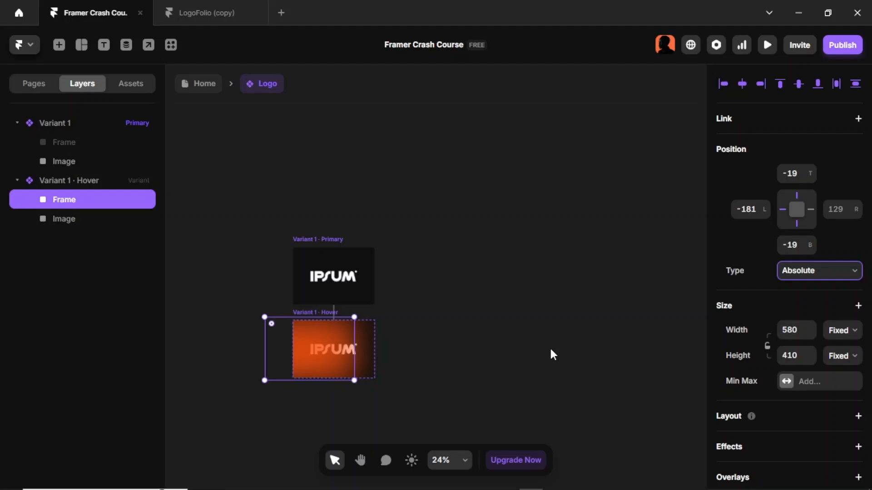
- Set the glow frame's Z Index to 0 so it sits behind the logo image
{"action": "scroll", "coordinate": [749, 327], "scroll_direction": "down", "scroll_amount": 10}
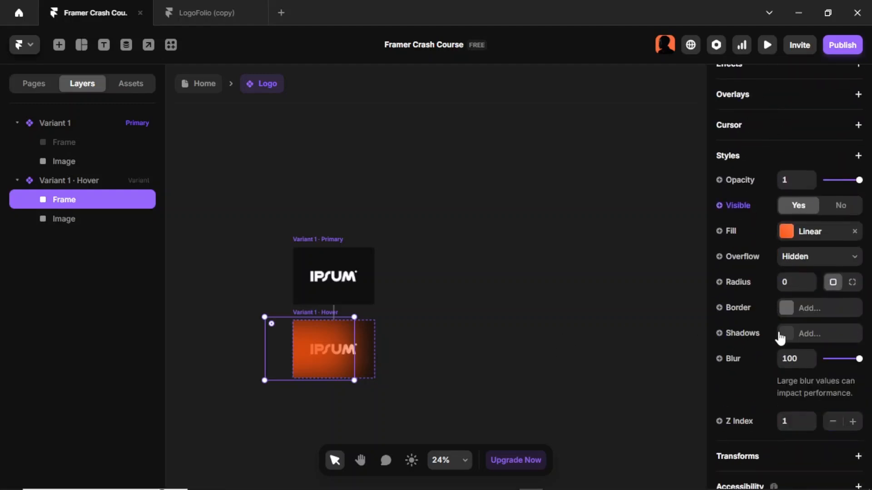
{"action": "left_click", "coordinate": [795, 354]}
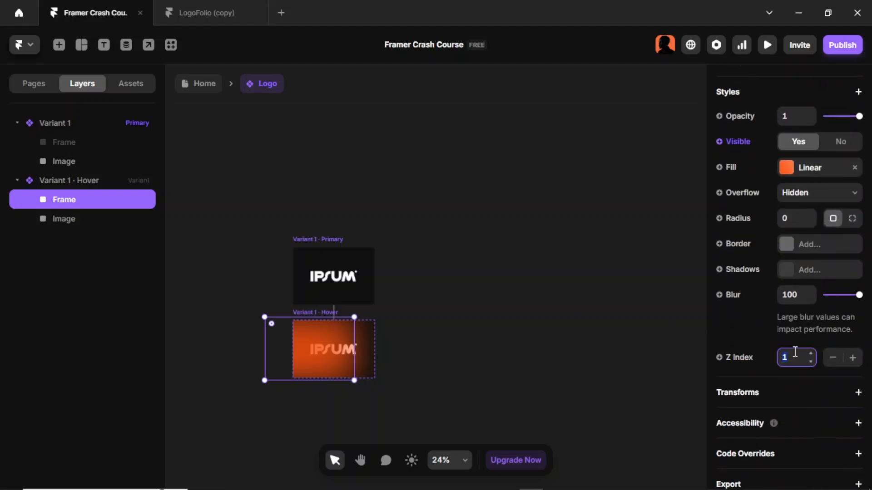
{"action": "type", "text": "0"}
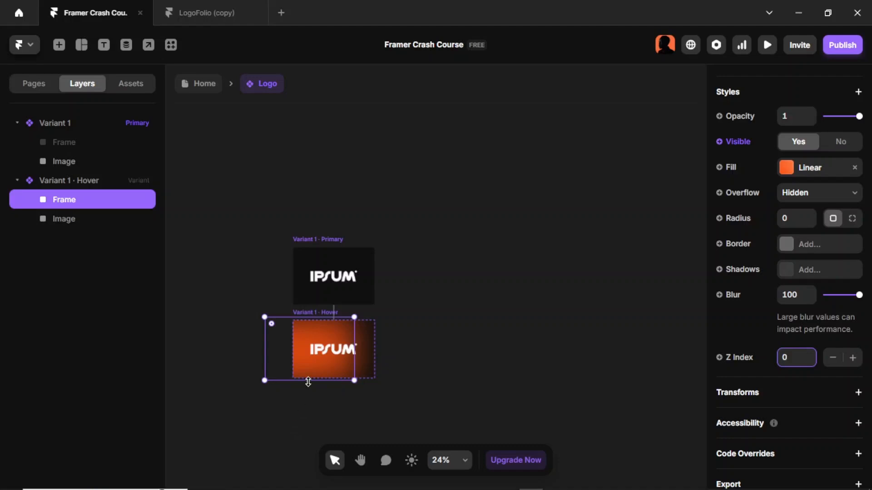
- Move the glow frame toward the lower-left corner of the Hover variant tile
{"action": "left_click_drag", "start_coordinate": [309, 376], "coordinate": [295, 395]}
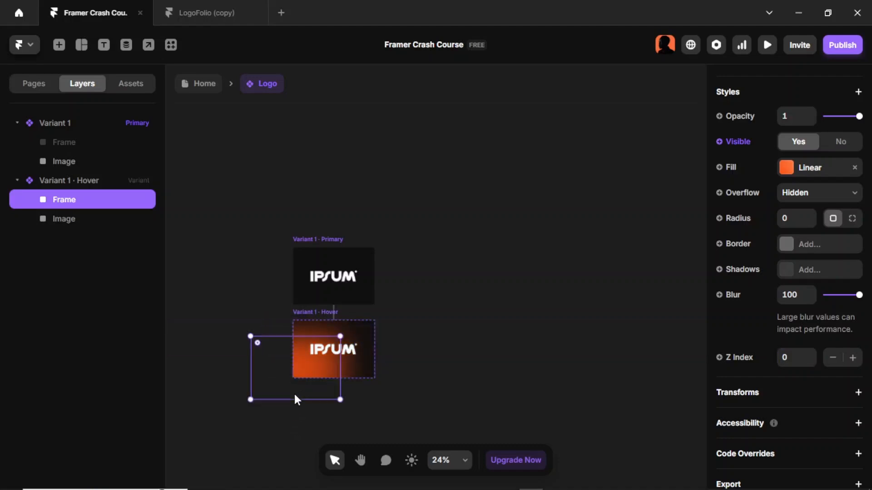
{"action": "scroll", "coordinate": [293, 392], "scroll_direction": "up", "scroll_amount": 5}
{"action": "scroll", "coordinate": [323, 354], "scroll_direction": "down", "scroll_amount": 2}
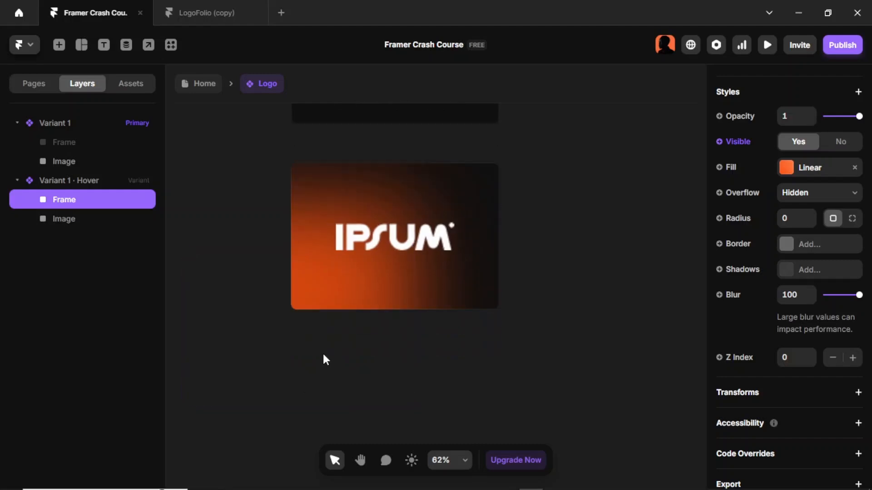
{"action": "scroll", "coordinate": [323, 353], "scroll_direction": "up", "scroll_amount": 3}
{"action": "mouse_move", "coordinate": [324, 358]}
{"action": "left_mouse_down"}
{"action": "mouse_move", "coordinate": [301, 373]}
{"action": "mouse_move", "coordinate": [311, 375]}
{"action": "mouse_move", "coordinate": [326, 355]}
{"action": "mouse_move", "coordinate": [323, 363]}
{"action": "left_mouse_up"}
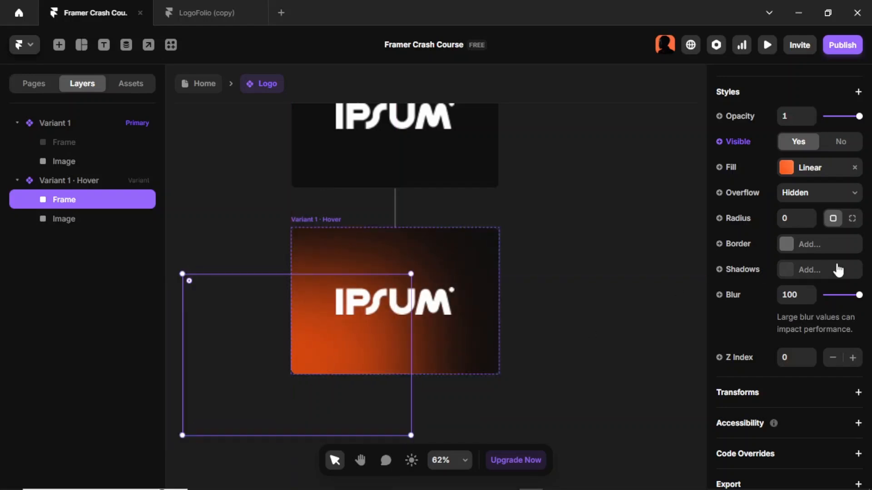
- Set the glow frame's opacity to 0.5
{"action": "scroll", "coordinate": [820, 233], "scroll_direction": "up", "scroll_amount": 3}
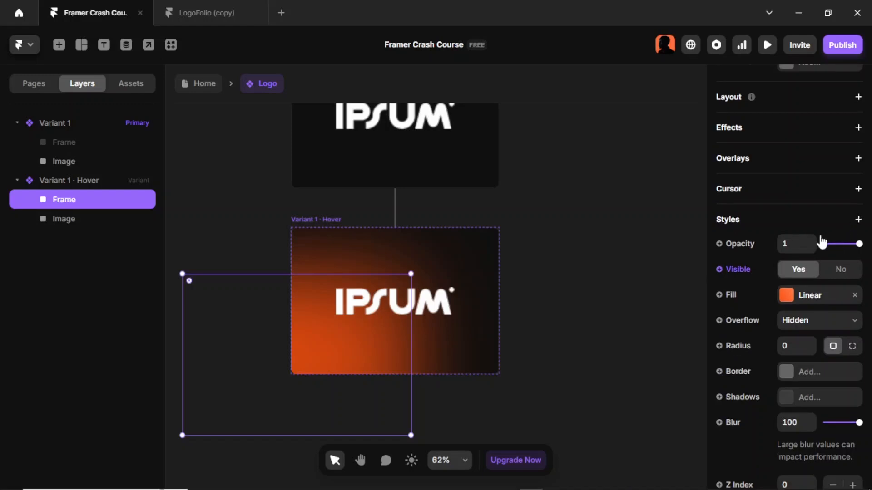
{"action": "left_click", "coordinate": [797, 251]}
{"action": "type", "text": "0.5"}
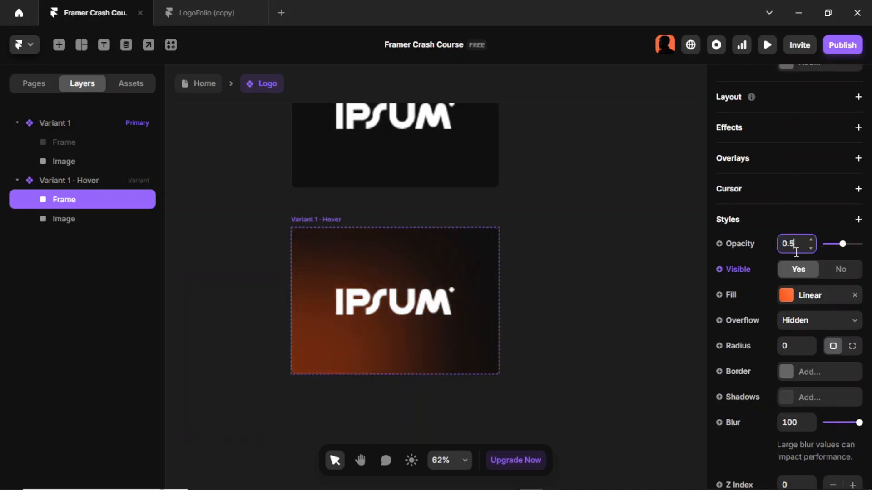
{"action": "key", "text": "Return"}
{"action": "left_click", "coordinate": [575, 270]}
- Shift the glow frame slightly to the right within the hover tile
{"action": "scroll", "coordinate": [576, 269], "scroll_direction": "down", "scroll_amount": 3, "text": "ctrl"}
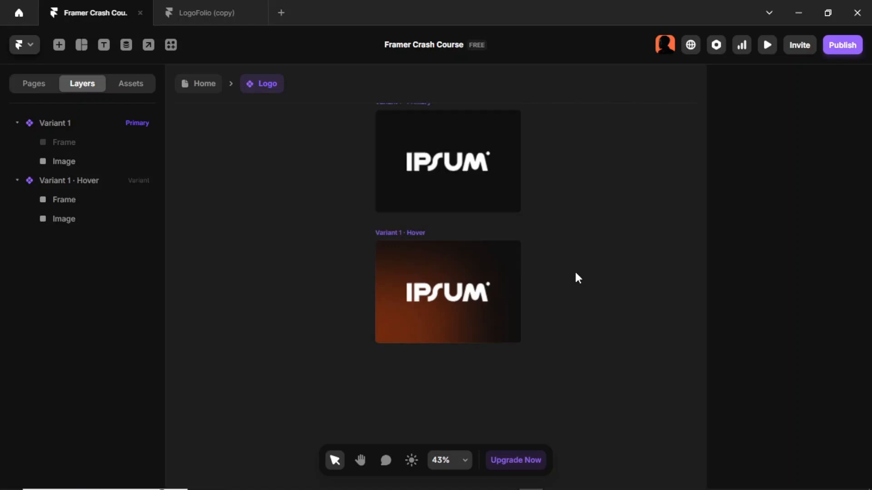
{"action": "scroll", "coordinate": [574, 271], "scroll_direction": "right", "scroll_amount": 2}
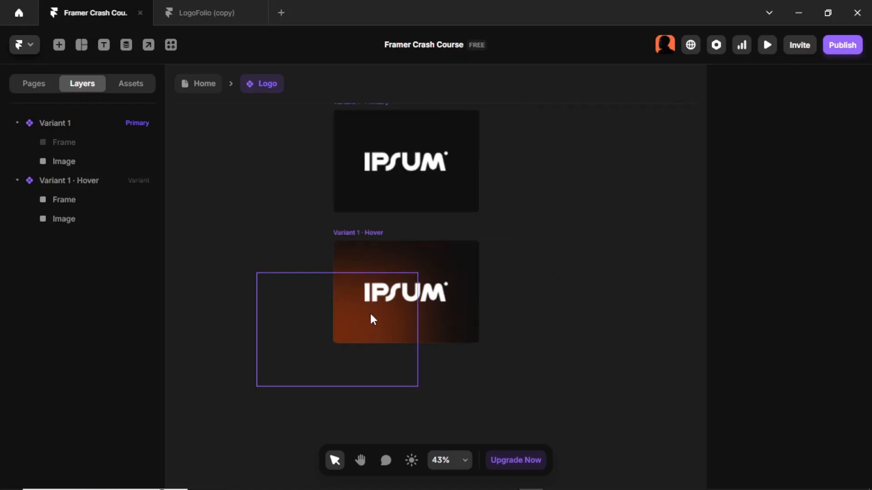
{"action": "left_click_drag", "start_coordinate": [370, 313], "coordinate": [386, 313]}
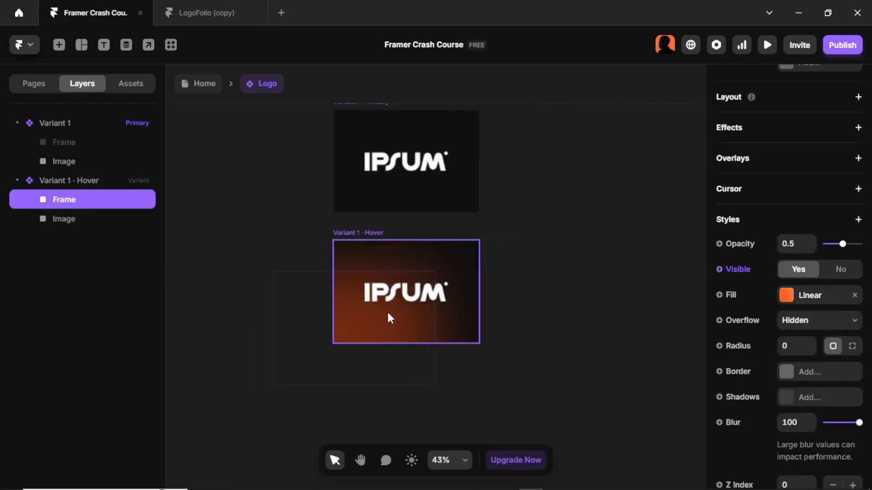
{"action": "left_click", "coordinate": [388, 312]}
{"action": "left_click", "coordinate": [534, 299]}
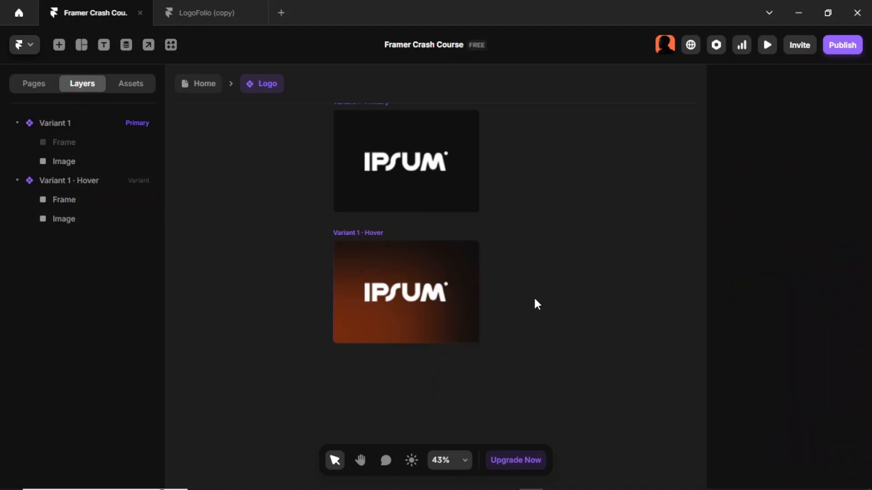
- Preview the Logo component to check the hover effect
{"action": "scroll", "coordinate": [525, 301], "scroll_direction": "up", "scroll_amount": 2}
{"action": "scroll", "coordinate": [514, 303], "scroll_direction": "down", "scroll_amount": 1}
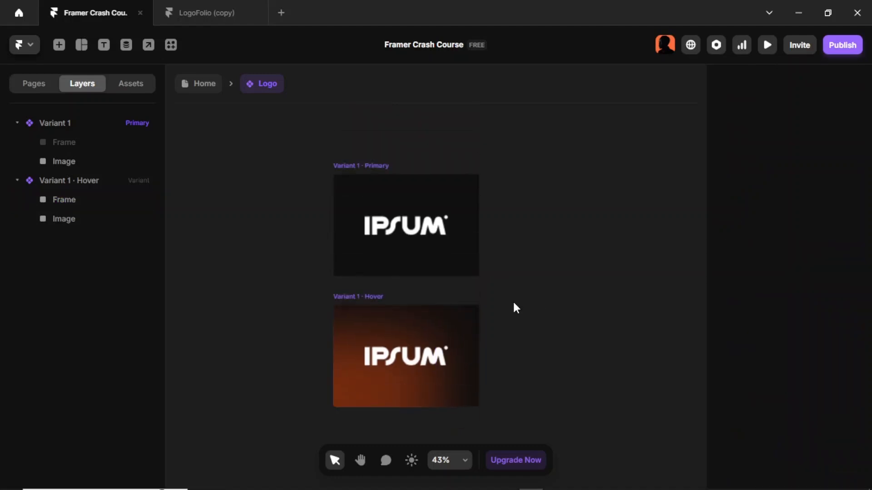
{"action": "scroll", "coordinate": [514, 302], "scroll_direction": "right", "scroll_amount": 1}
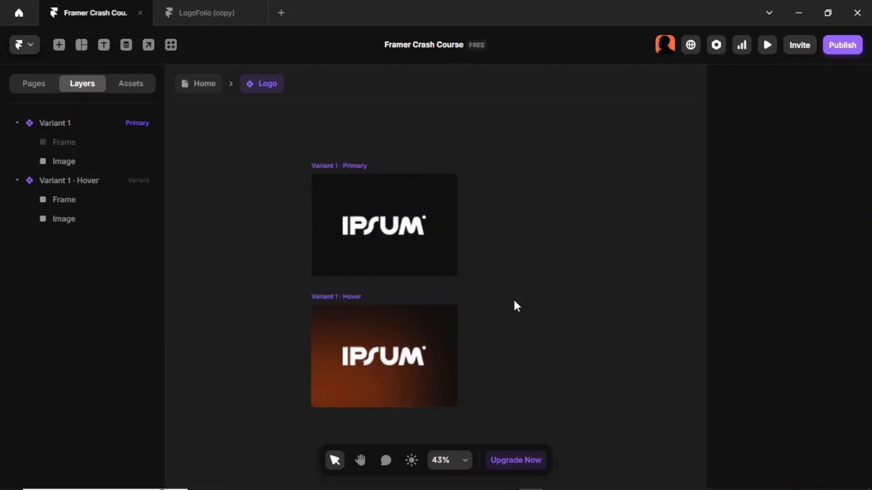
{"action": "key", "text": "ctrl+p"}
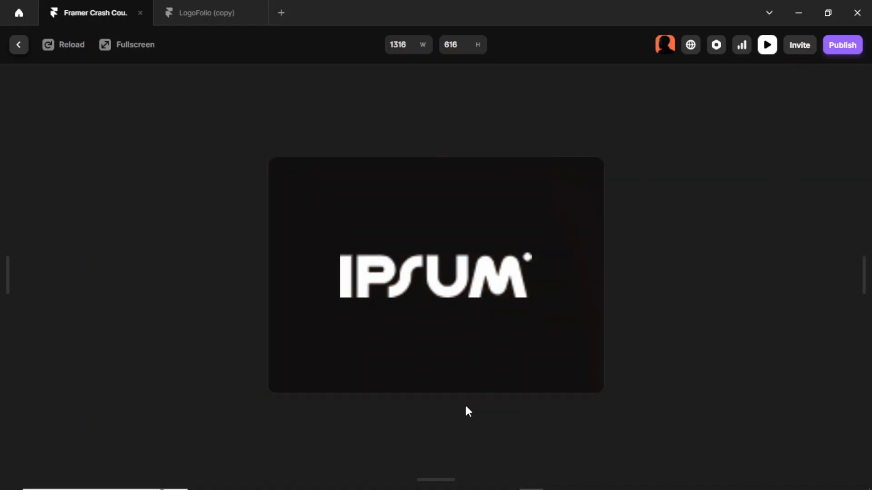
{"action": "key", "text": "Escape"}
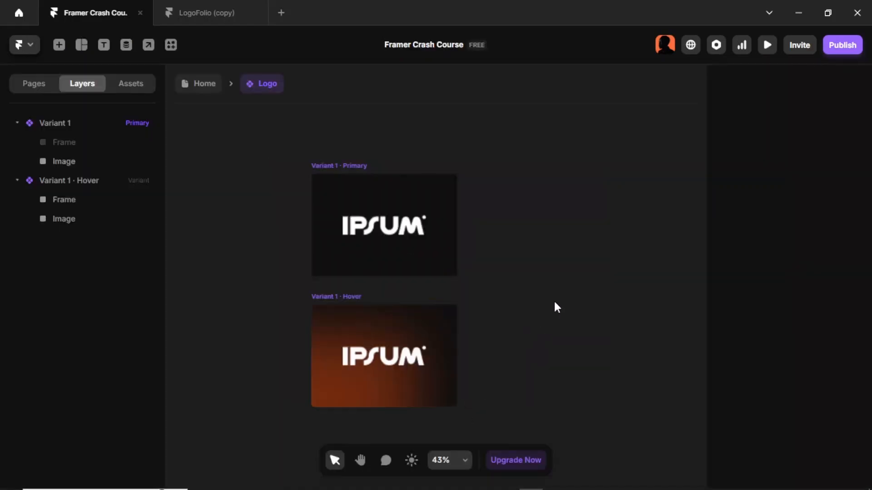
- Leave the component and delete the duplicated process cards grid below the Our work heading
{"action": "key", "text": "Escape"}
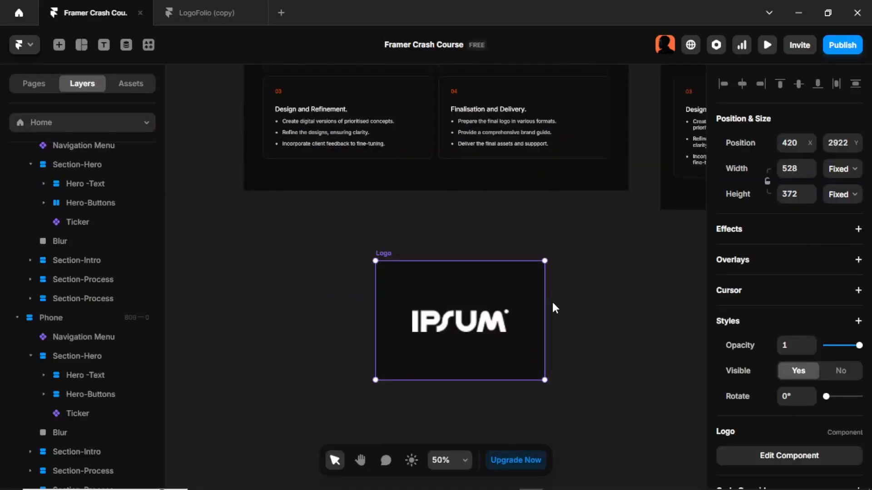
{"action": "scroll", "coordinate": [553, 303], "scroll_direction": "right", "scroll_amount": 1}
{"action": "scroll", "coordinate": [553, 304], "scroll_direction": "down", "scroll_amount": 3}
{"action": "scroll", "coordinate": [553, 304], "scroll_direction": "right", "scroll_amount": 1}
{"action": "scroll", "coordinate": [549, 303], "scroll_direction": "right", "scroll_amount": 1}
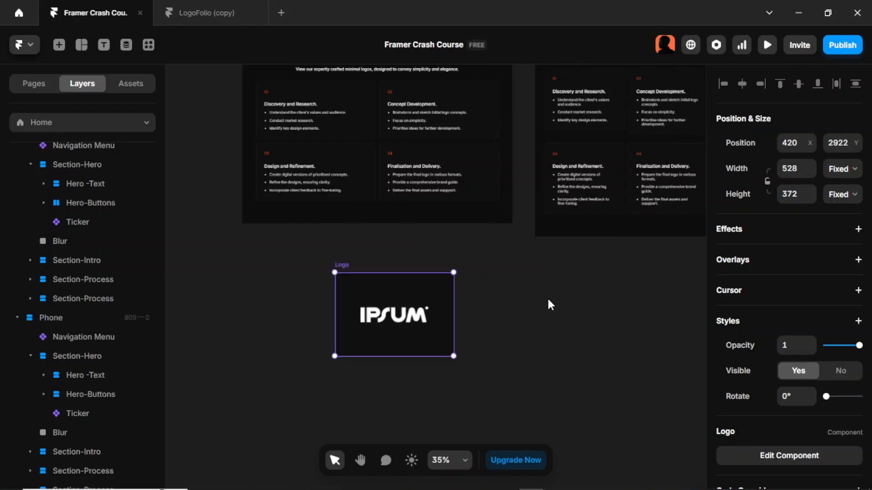
{"action": "scroll", "coordinate": [548, 303], "scroll_direction": "up", "scroll_amount": 2}
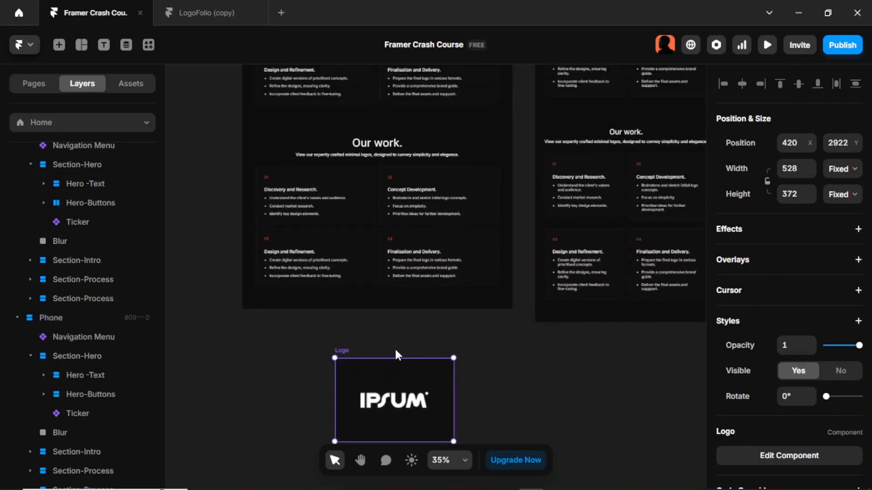
{"action": "left_click_drag", "start_coordinate": [346, 347], "coordinate": [269, 343]}
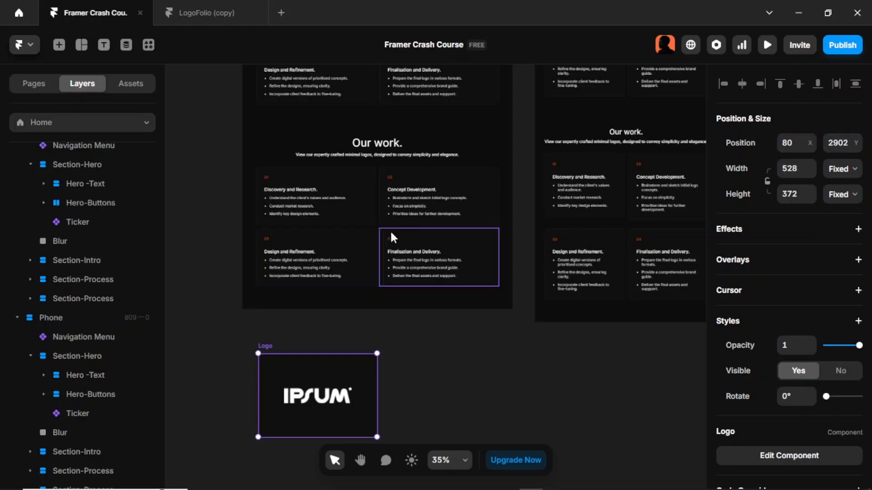
{"action": "left_click", "coordinate": [376, 221]}
{"action": "key", "text": "Delete"}
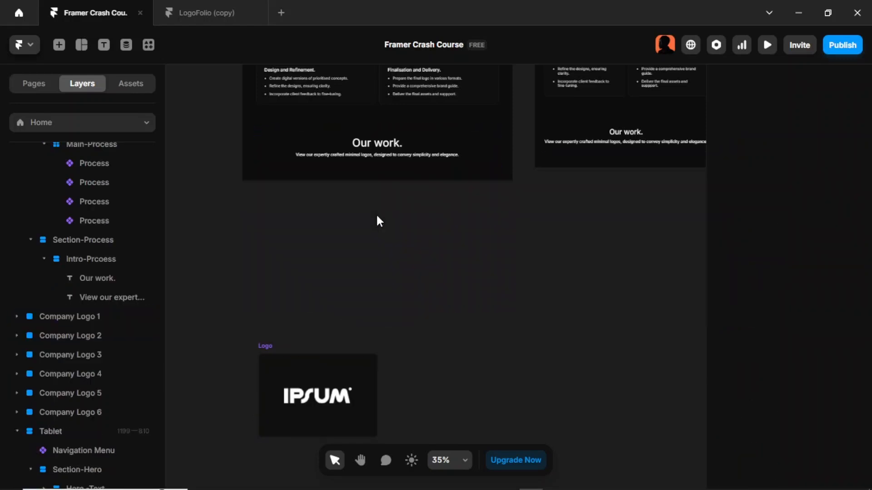
- Place the Logo component instance inside the Our work section beneath its heading
{"action": "left_click", "coordinate": [269, 348]}
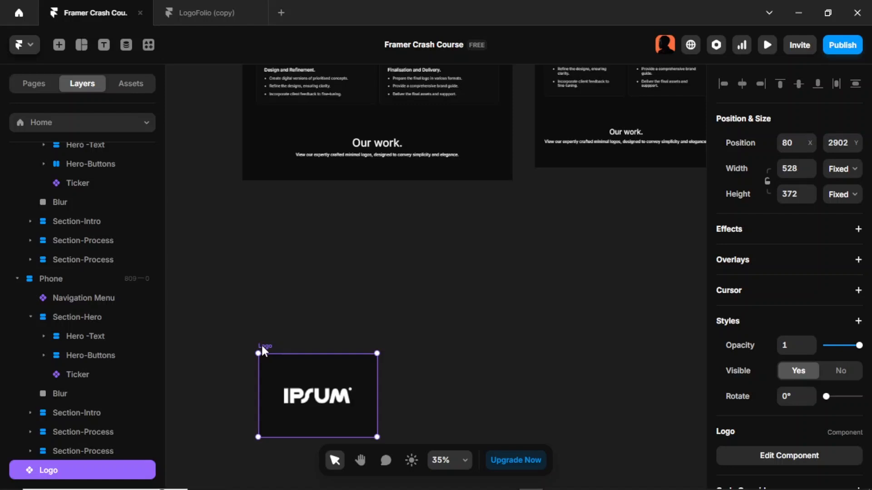
{"action": "left_click_drag", "start_coordinate": [262, 345], "coordinate": [367, 161]}
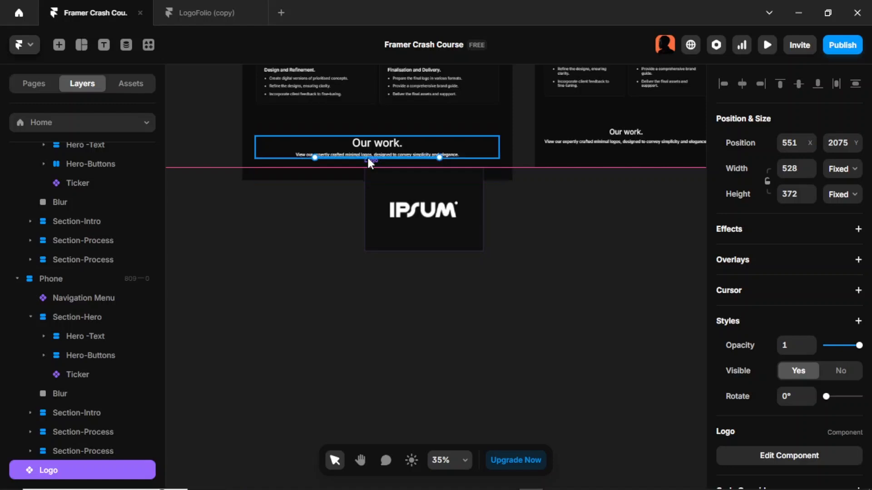
{"action": "left_click_drag", "start_coordinate": [368, 162], "coordinate": [367, 161]}
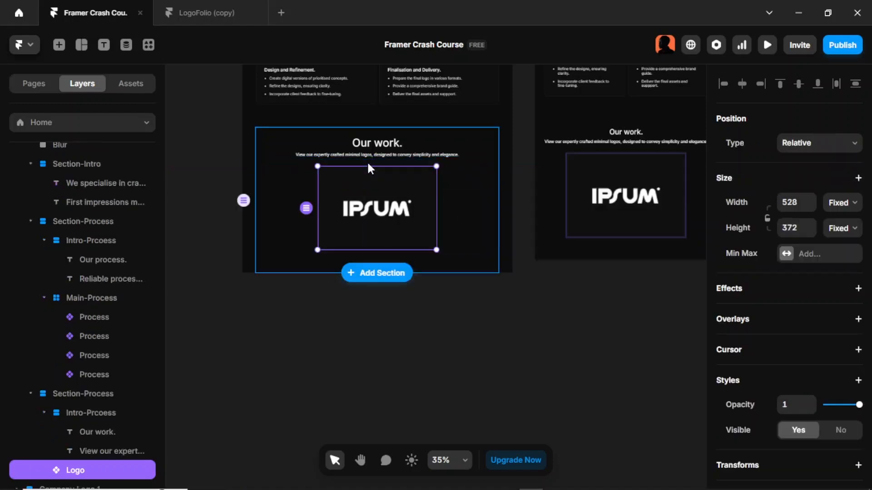
{"action": "left_click", "coordinate": [474, 298]}
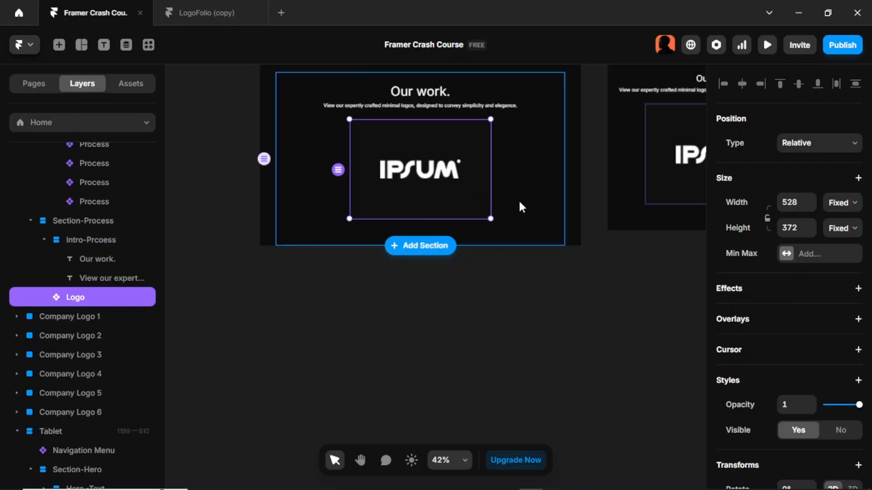
- Compare with the reference project's logo grid, then duplicate the Logo instance to make six tiles
{"action": "left_click", "coordinate": [237, 14]}
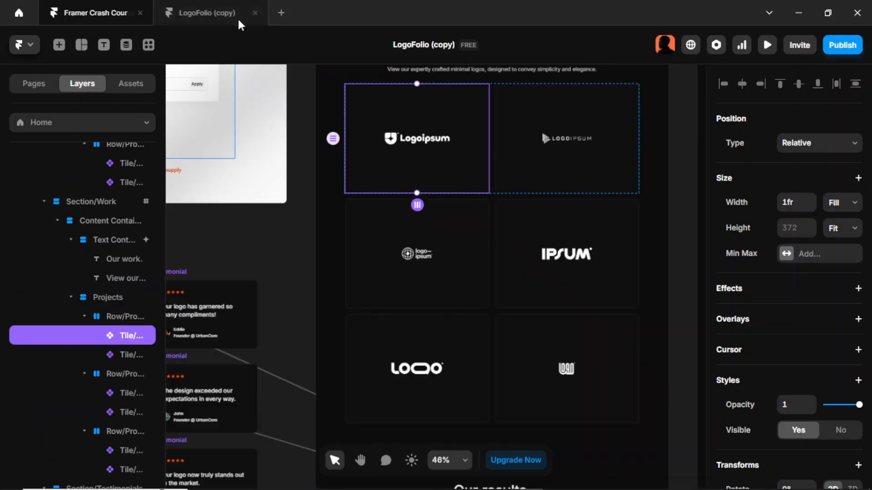
{"action": "left_click", "coordinate": [86, 13]}
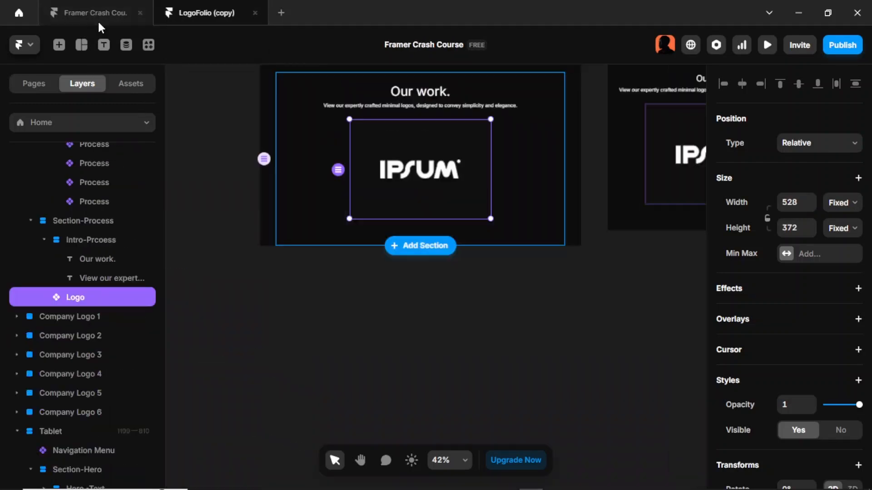
{"action": "key", "text": "ctrl+d"}
{"action": "key", "text": "ctrl+d"}
{"action": "key", "text": "ctrl+d"}
{"action": "key", "text": "ctrl+d"}
{"action": "key", "text": "ctrl+d"}
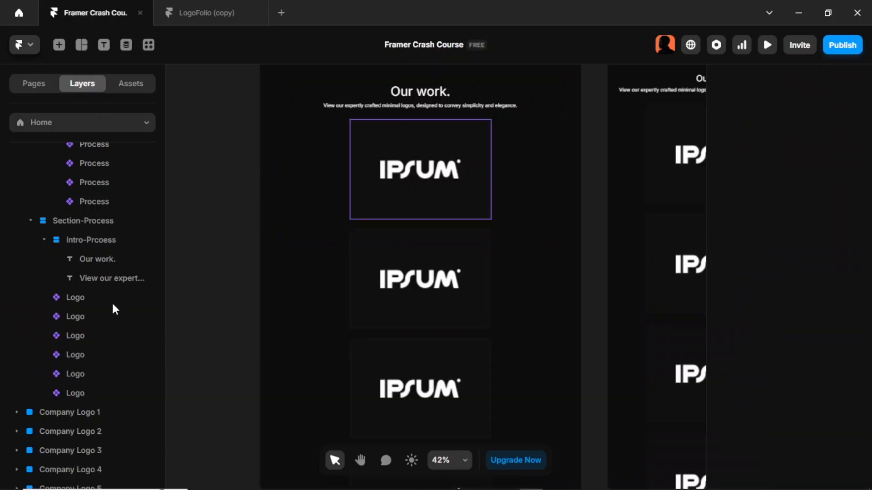
- Wrap the six Logo instances in a stack and switch its layout to a grid
{"action": "left_click", "coordinate": [97, 300]}
{"action": "left_click", "coordinate": [92, 314], "text": "shift"}
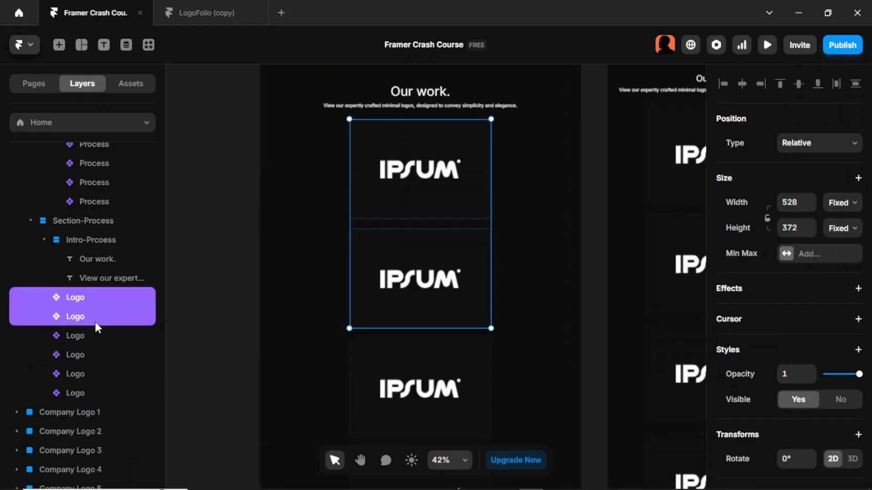
{"action": "left_click", "coordinate": [95, 336], "text": "shift"}
{"action": "left_click", "coordinate": [93, 355], "text": "shift"}
{"action": "left_click", "coordinate": [94, 373], "text": "shift"}
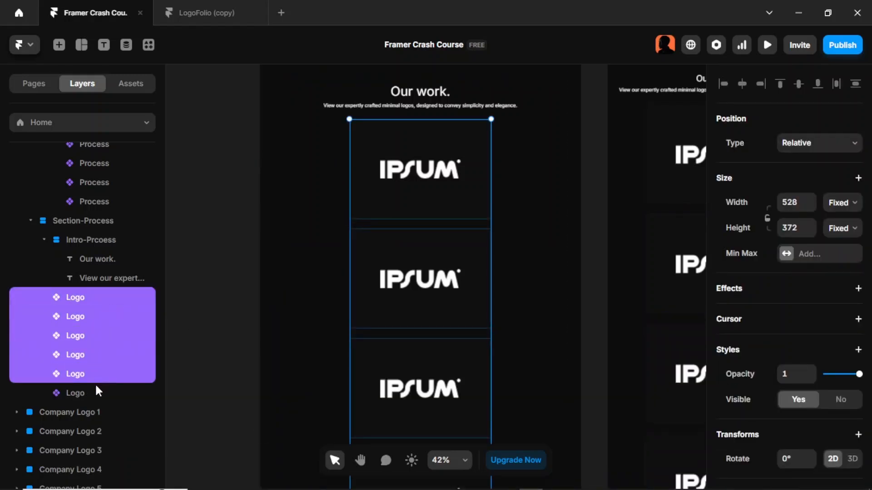
{"action": "left_click", "coordinate": [98, 391], "text": "shift"}
{"action": "key", "text": "ctrl+Return"}
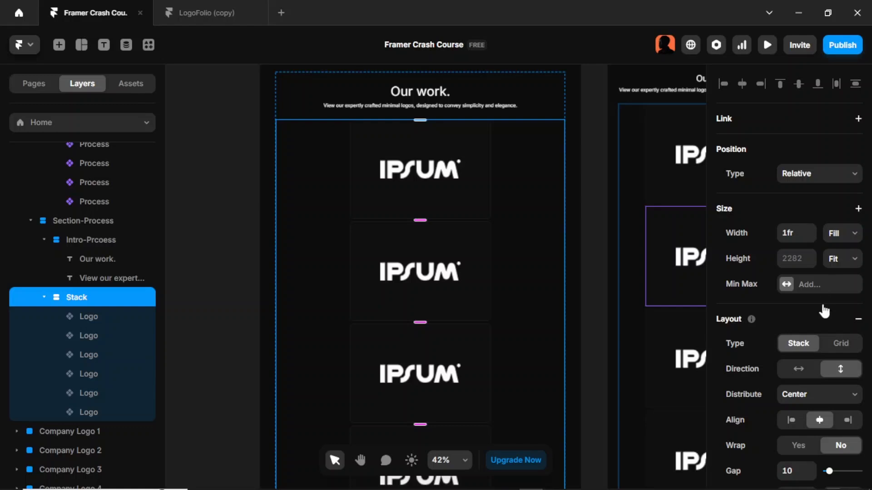
{"action": "scroll", "coordinate": [838, 313], "scroll_direction": "down", "scroll_amount": 4}
{"action": "scroll", "coordinate": [843, 202], "scroll_direction": "up", "scroll_amount": 2}
{"action": "scroll", "coordinate": [837, 200], "scroll_direction": "up", "scroll_amount": 1}
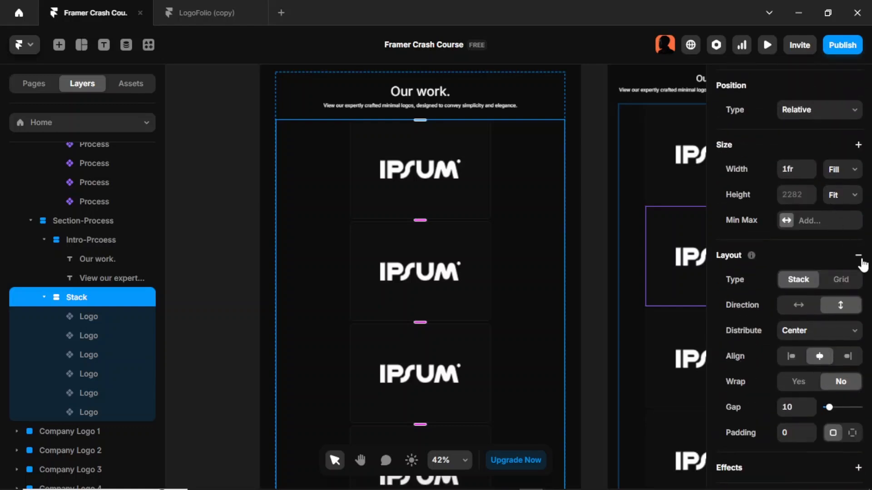
{"action": "left_click", "coordinate": [844, 278]}
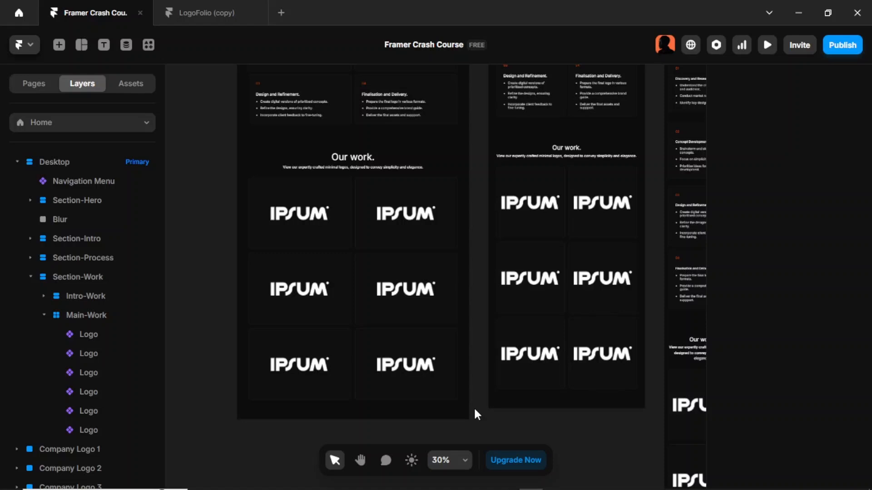
- Edit the Logo component and turn the image's fill into a new Image variable
{"action": "double_click", "coordinate": [328, 240]}
{"action": "left_click", "coordinate": [396, 299]}
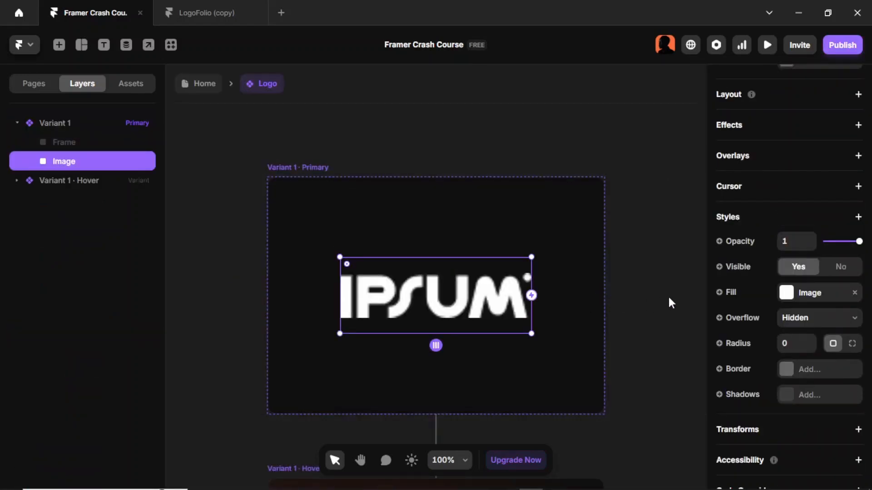
{"action": "left_click", "coordinate": [727, 293]}
{"action": "mouse_move", "coordinate": [729, 325]}
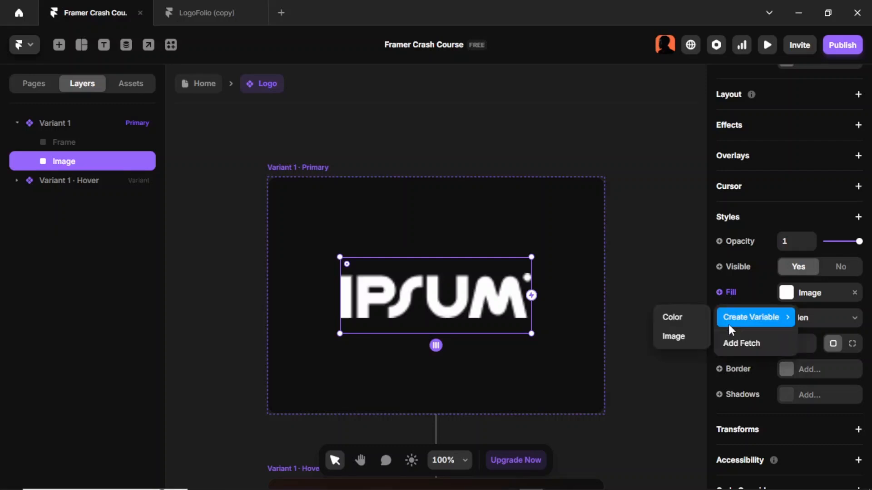
{"action": "left_click", "coordinate": [671, 339]}
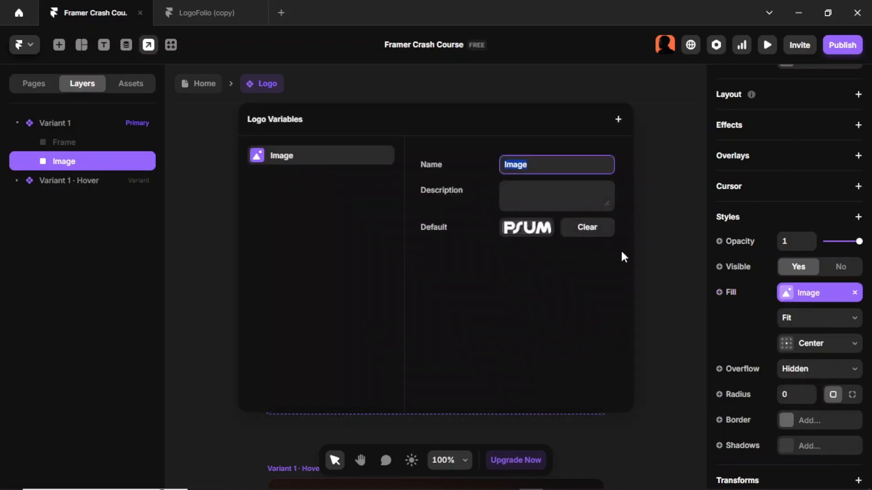
{"action": "left_click", "coordinate": [649, 247]}
{"action": "key", "text": "Escape"}
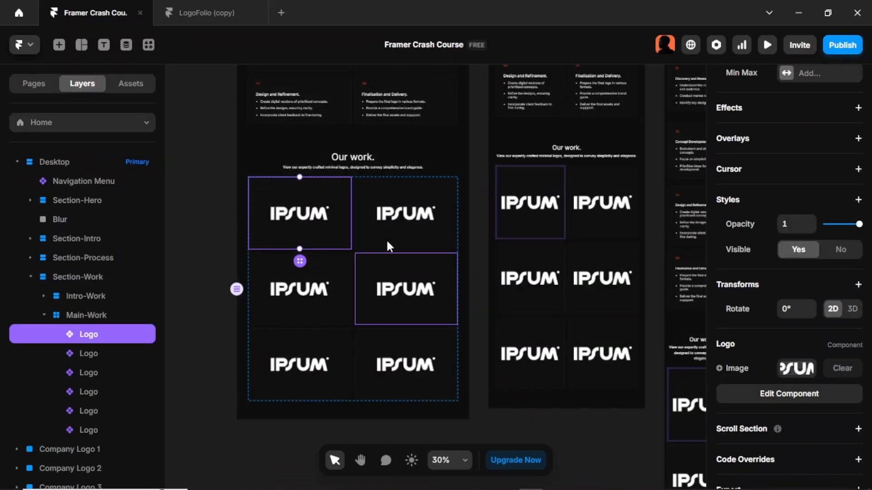
- Set the second tile's Image property to Company Logo 2 from Downloads
{"action": "left_click", "coordinate": [395, 228]}
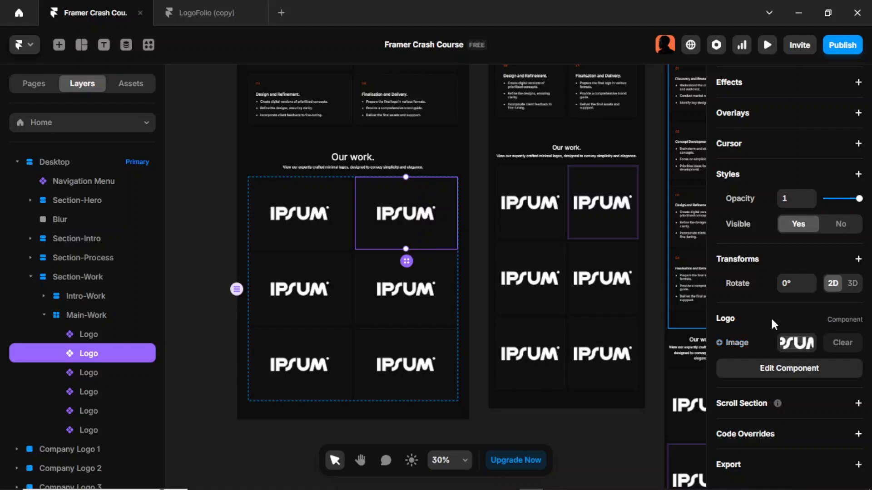
{"action": "left_click", "coordinate": [791, 348]}
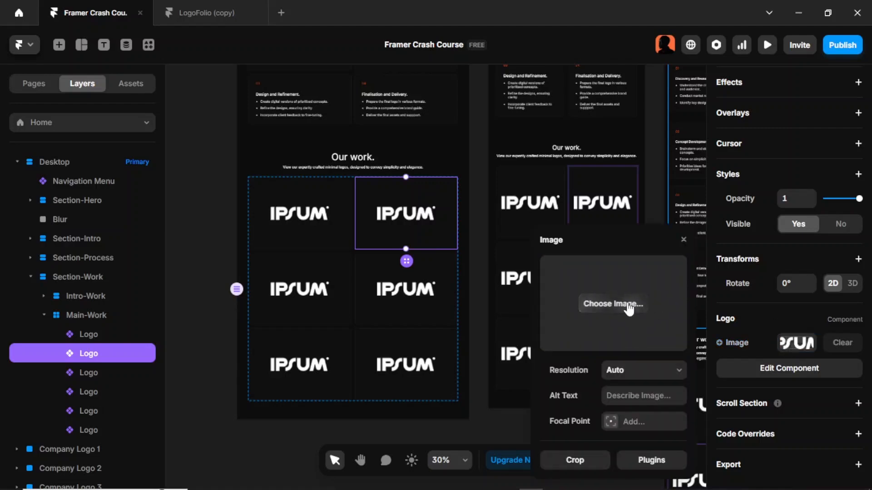
{"action": "left_click", "coordinate": [627, 302]}
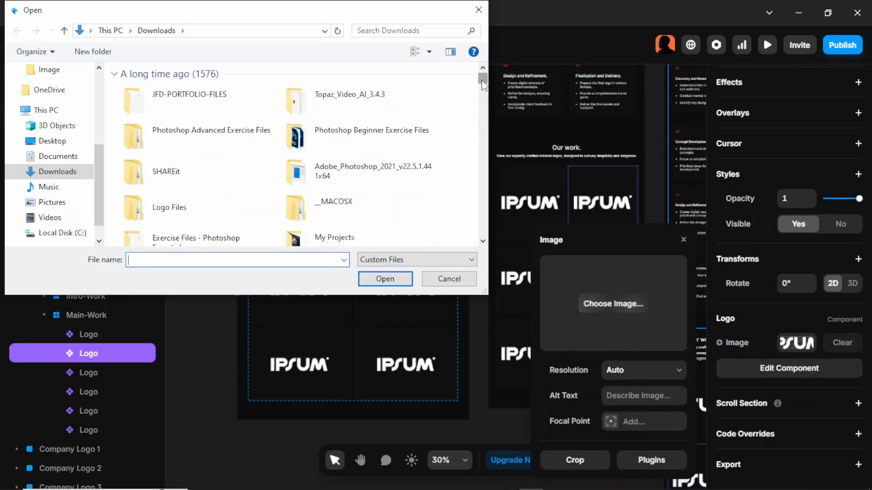
{"action": "left_click_drag", "start_coordinate": [483, 81], "coordinate": [468, 237]}
{"action": "left_click", "coordinate": [376, 153]}
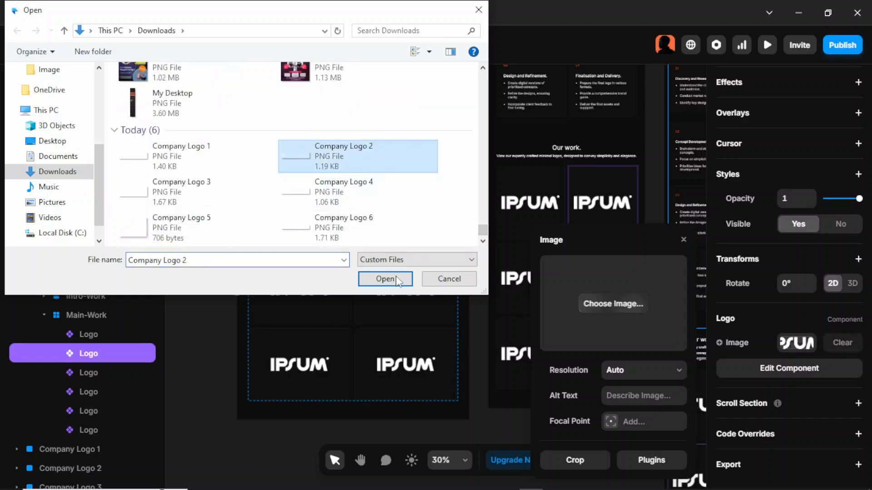
{"action": "left_click", "coordinate": [386, 279]}
- Set the third tile's Image property to Company Logo 3
{"action": "left_click", "coordinate": [326, 298]}
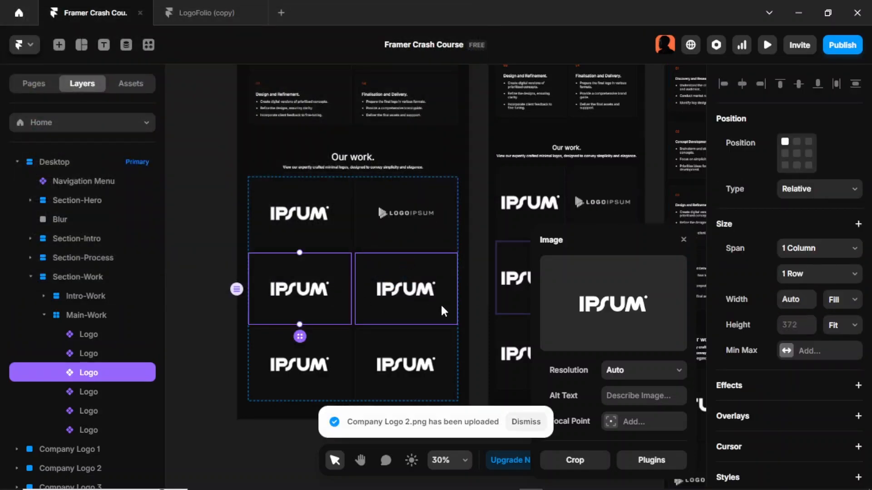
{"action": "left_click", "coordinate": [598, 299]}
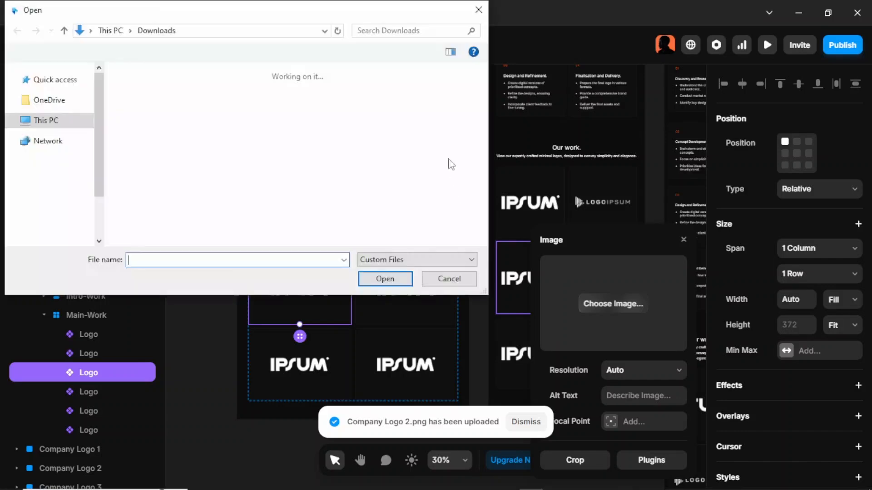
{"action": "left_click_drag", "start_coordinate": [484, 88], "coordinate": [483, 230]}
{"action": "left_click", "coordinate": [246, 203]}
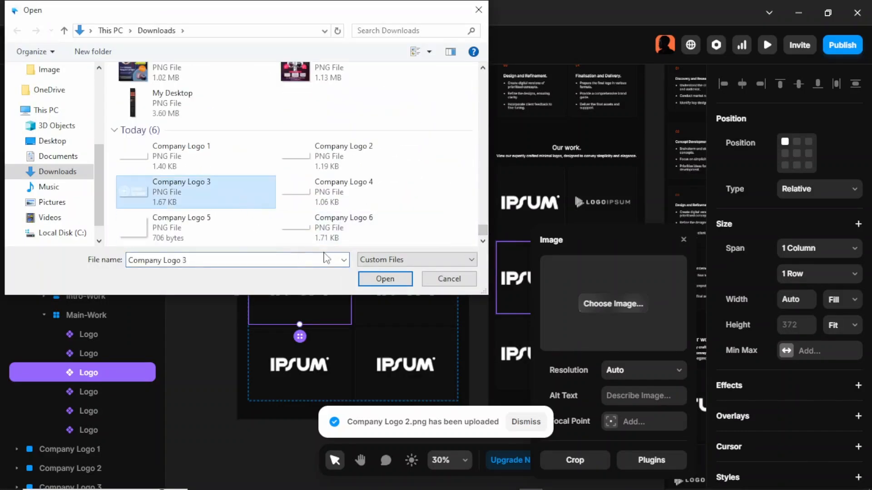
{"action": "left_click", "coordinate": [375, 278]}
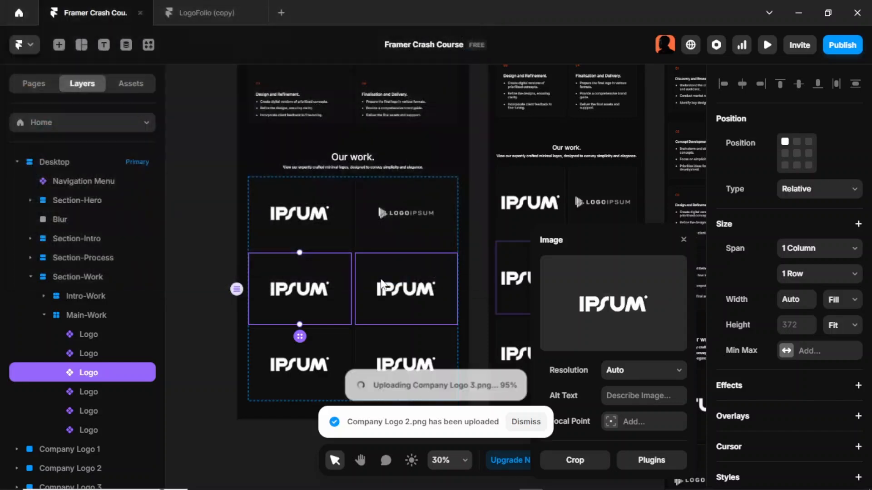
- Set the fourth tile's Image property to Company Logo 4
{"action": "left_click", "coordinate": [406, 294]}
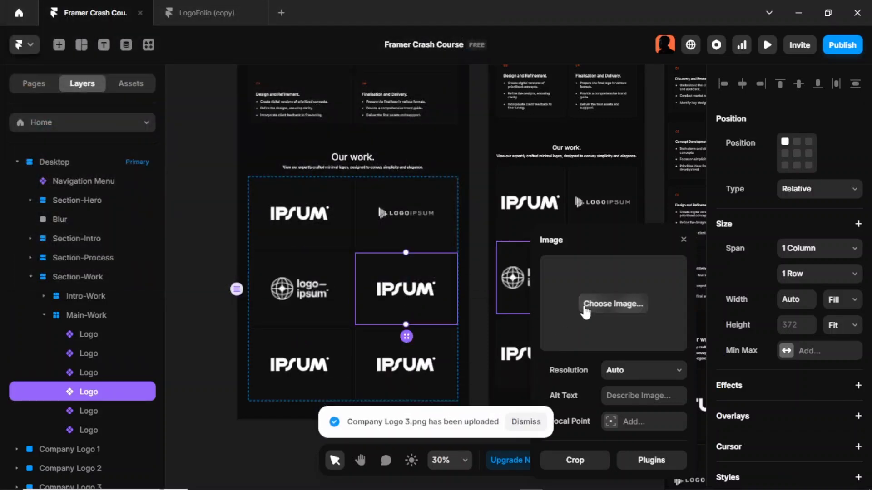
{"action": "left_click", "coordinate": [567, 276]}
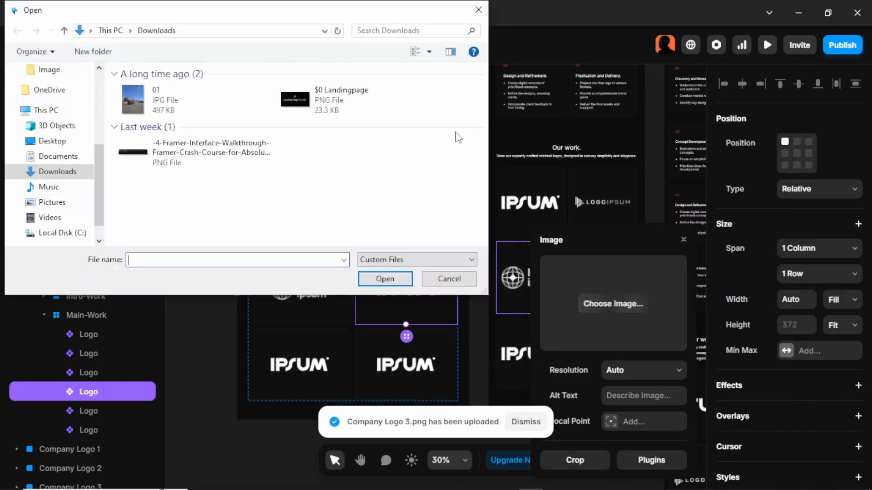
{"action": "left_click_drag", "start_coordinate": [484, 79], "coordinate": [484, 231]}
{"action": "left_click", "coordinate": [373, 209]}
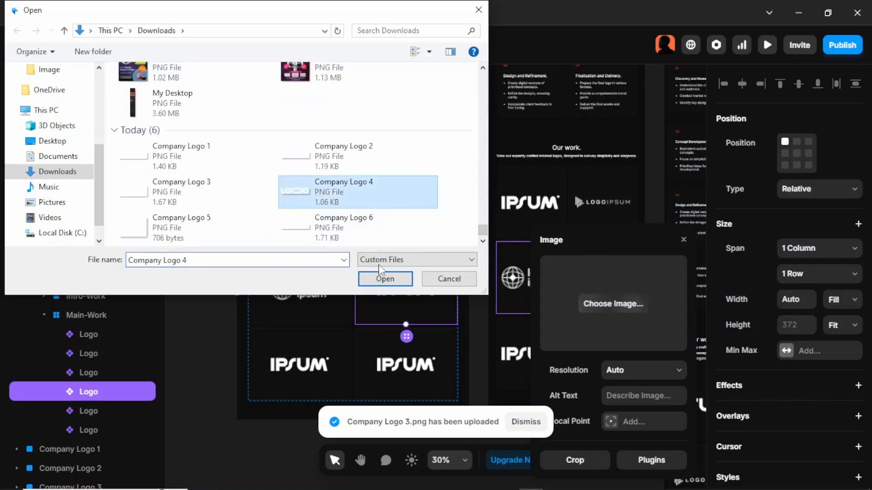
{"action": "left_click", "coordinate": [384, 275]}
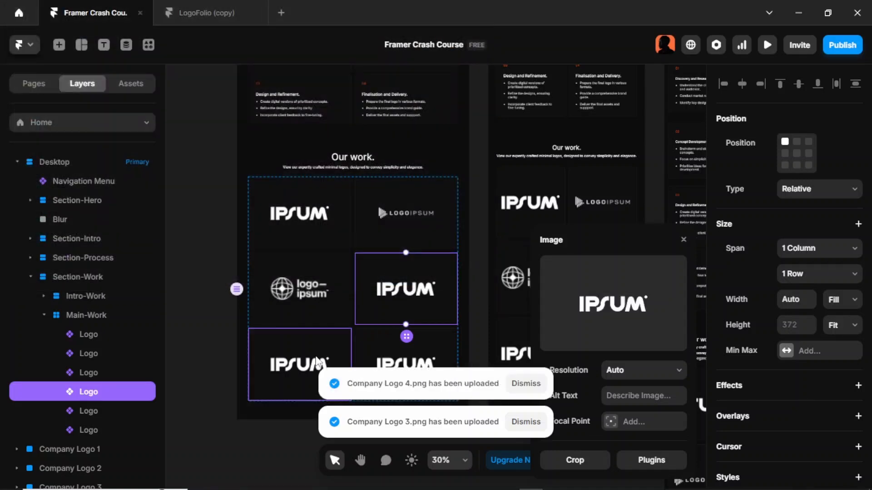
- Set the fifth tile's Image property to Company Logo 5
{"action": "left_click", "coordinate": [320, 364]}
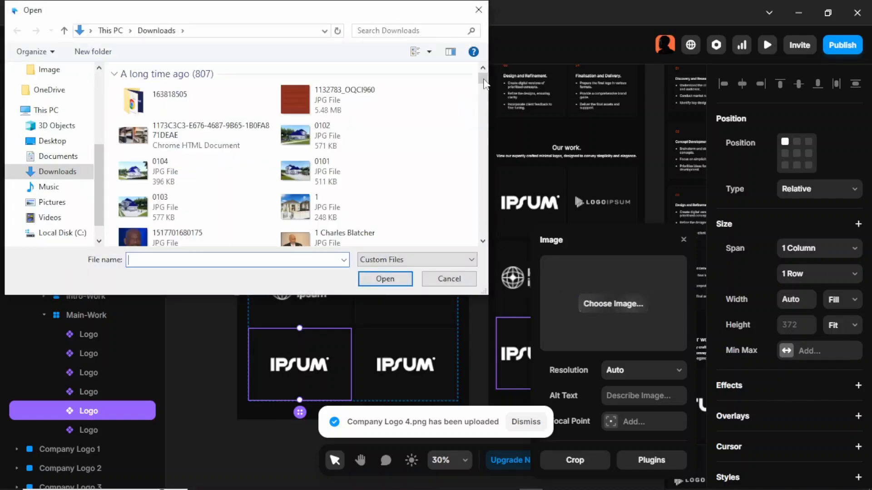
{"action": "left_click_drag", "start_coordinate": [482, 82], "coordinate": [480, 241]}
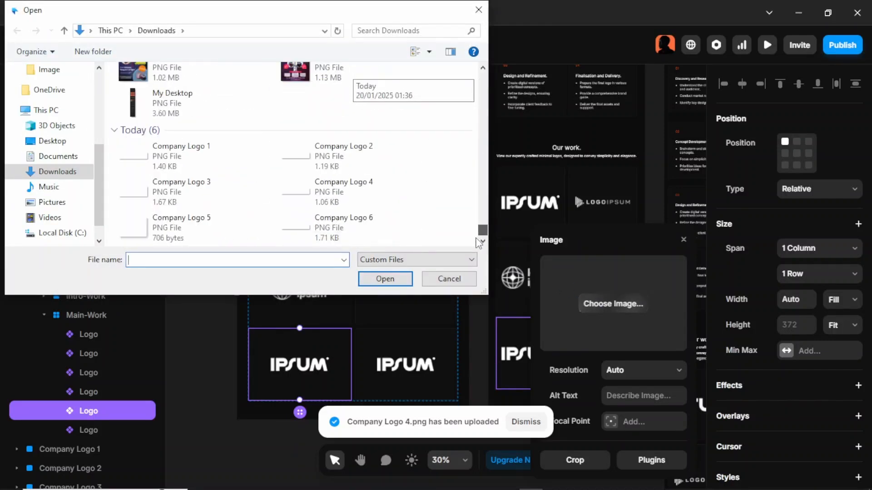
{"action": "left_click", "coordinate": [245, 233]}
{"action": "left_click", "coordinate": [372, 278]}
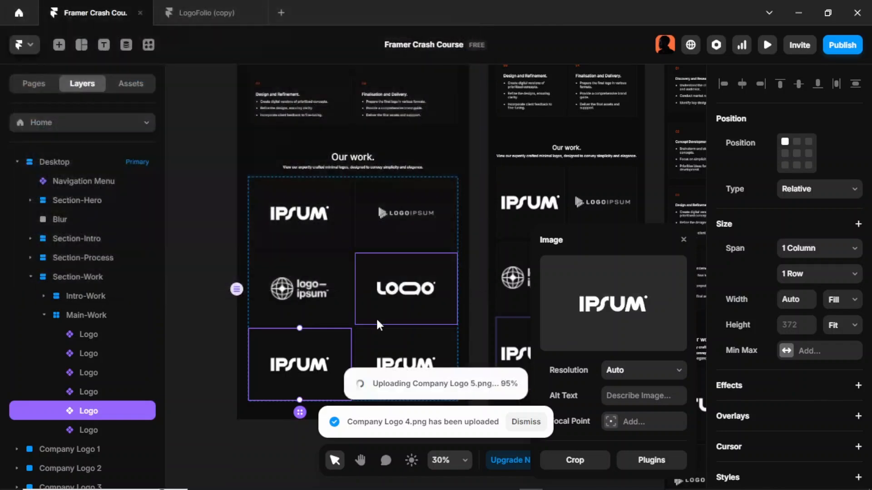
- Set the sixth tile's Image property to Company Logo 6
{"action": "left_click", "coordinate": [382, 339]}
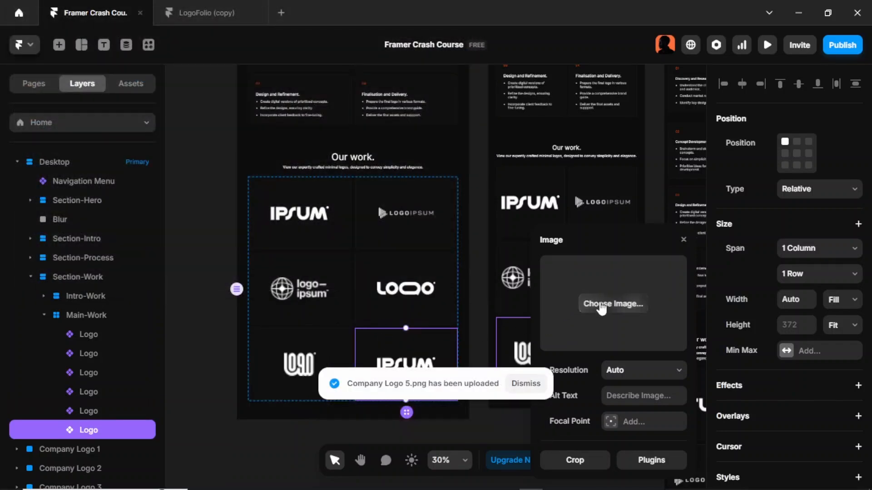
{"action": "left_click", "coordinate": [595, 302]}
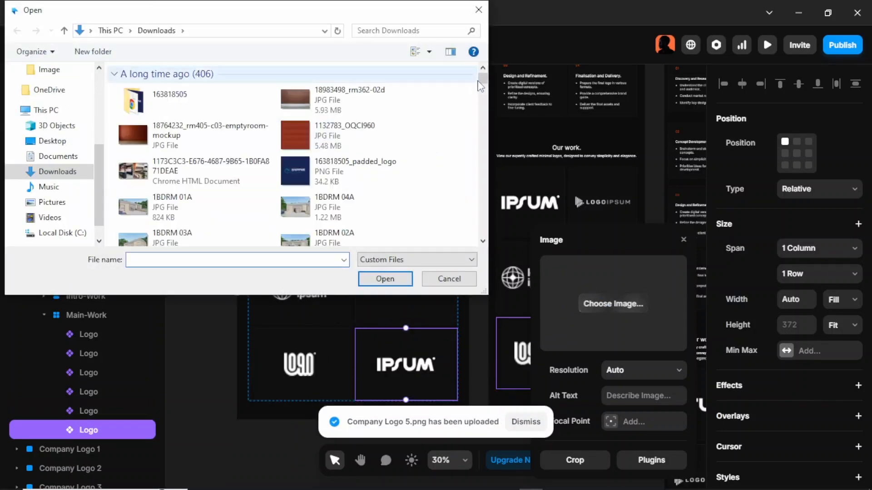
{"action": "left_click_drag", "start_coordinate": [480, 86], "coordinate": [470, 246]}
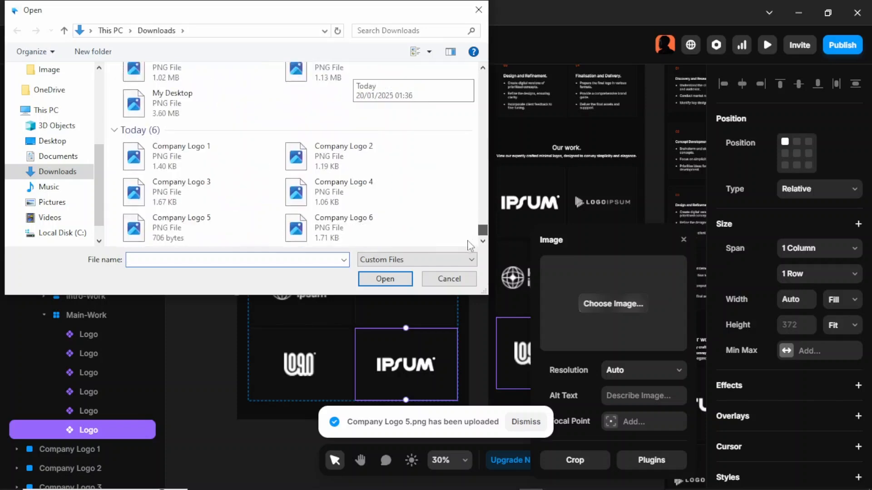
{"action": "left_click", "coordinate": [390, 234]}
{"action": "left_click", "coordinate": [402, 278]}
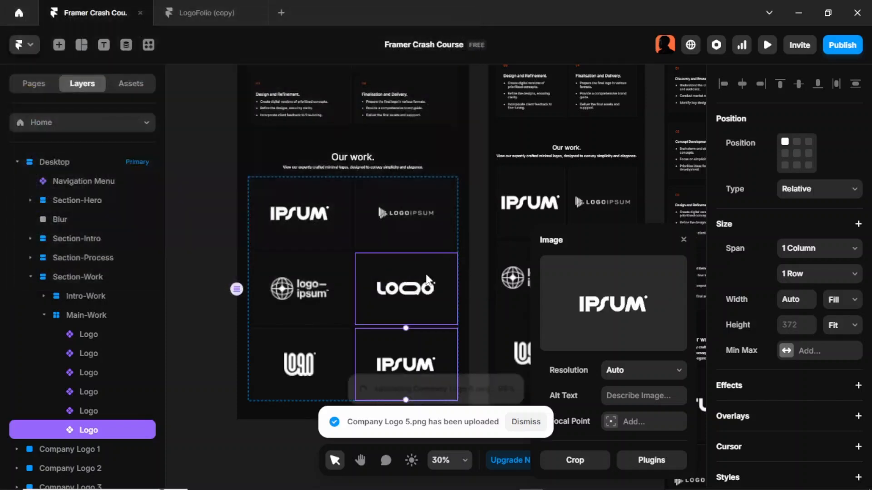
- Preview the page and review the Our work logo grid on the canvas
{"action": "key", "text": "ctrl+p"}
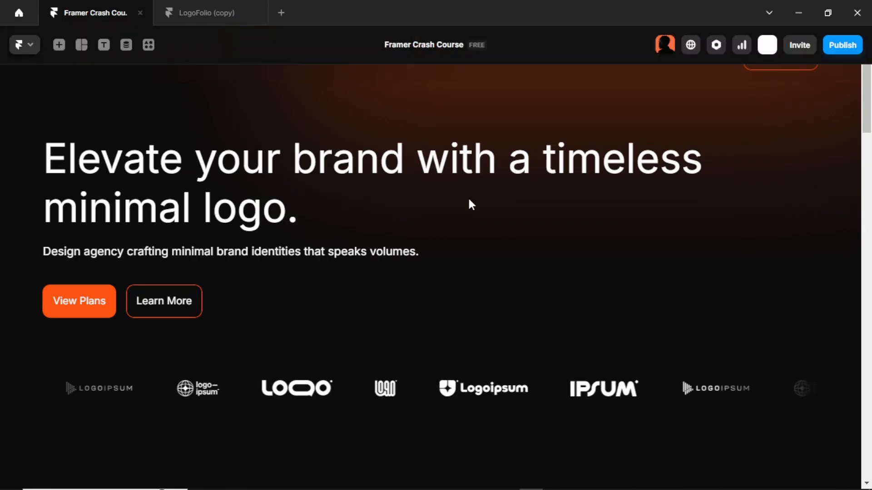
{"action": "key", "text": "Escape"}
{"action": "scroll", "coordinate": [468, 205], "scroll_direction": "down", "scroll_amount": 10}
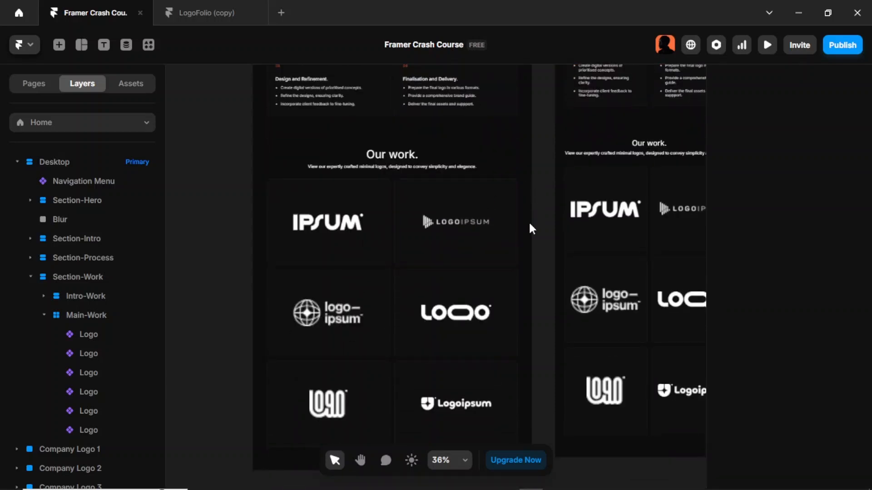
{"action": "scroll", "coordinate": [530, 225], "scroll_direction": "down", "scroll_amount": 1}
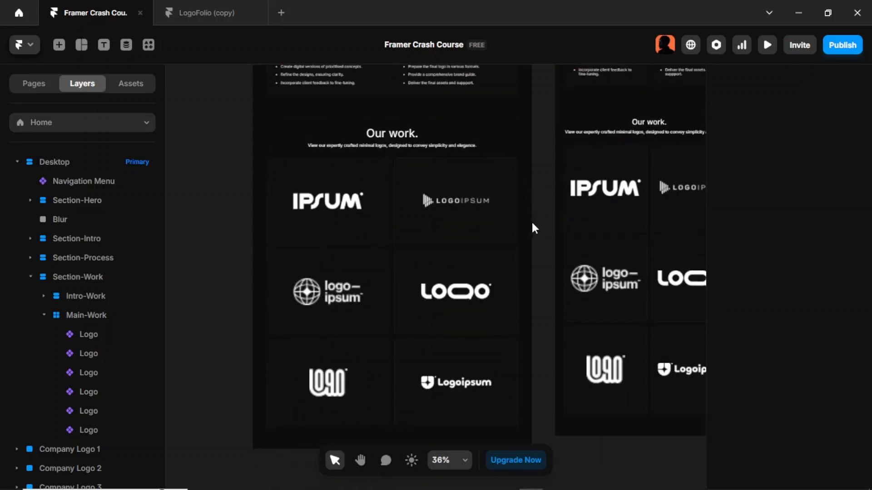